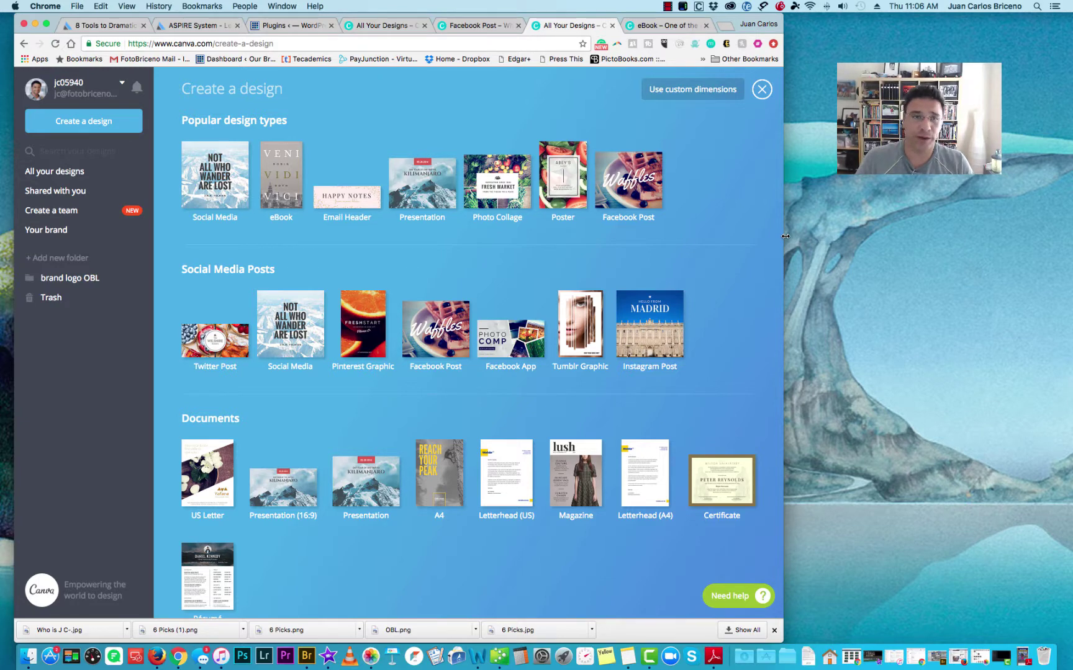
Switch to the eBook design and look over its cover and introduction page
drag(231, 17, 245, 17)
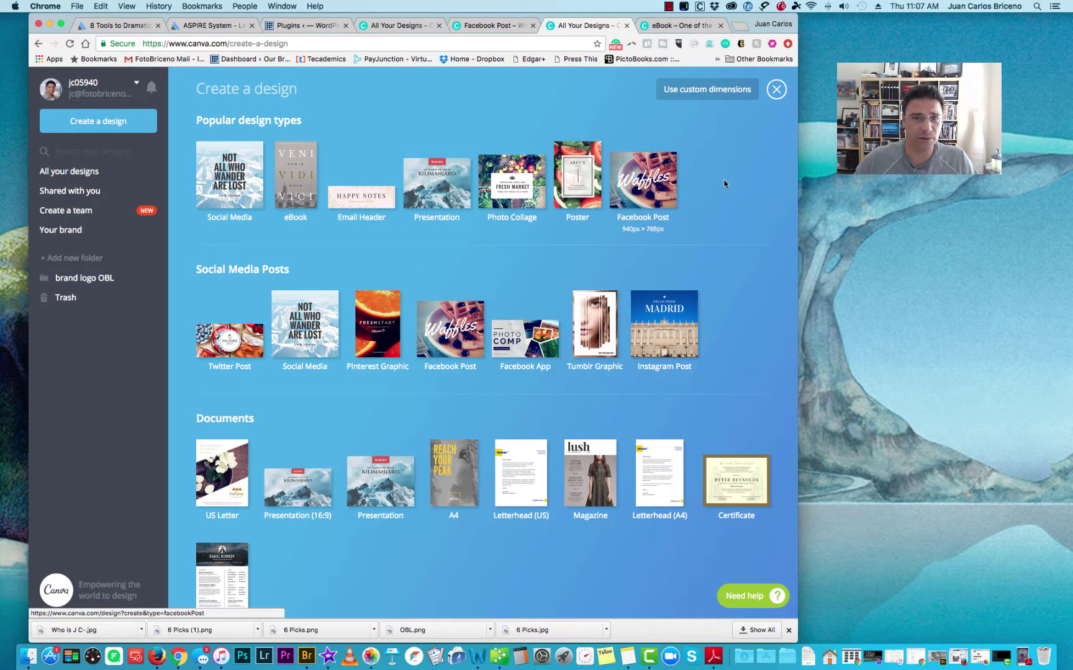
click(685, 26)
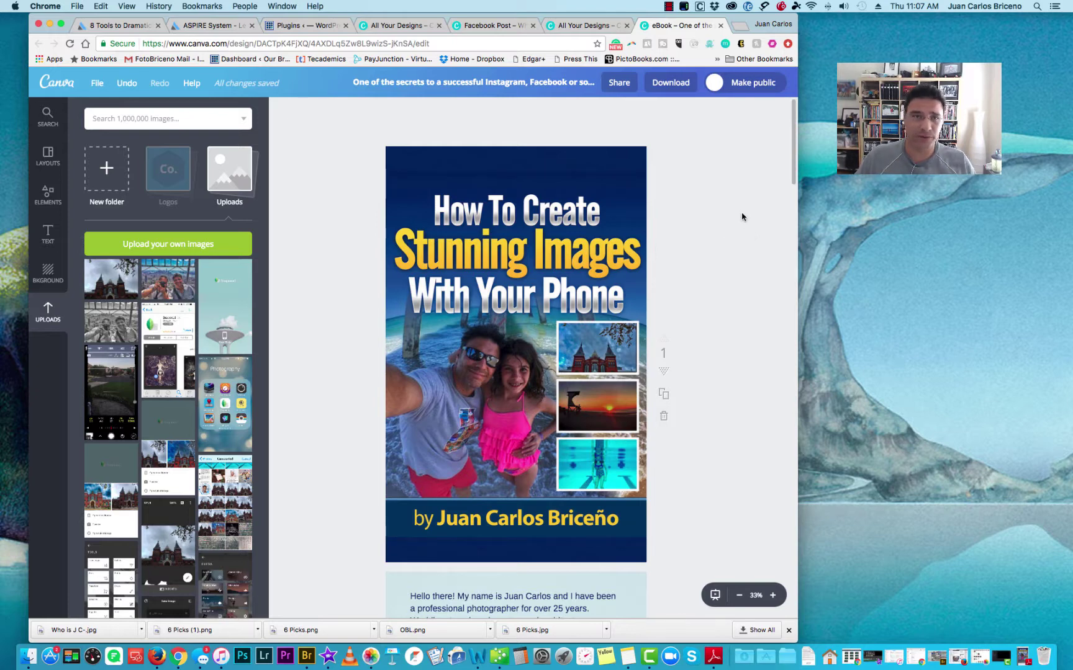
scroll(741, 217, down, 2)
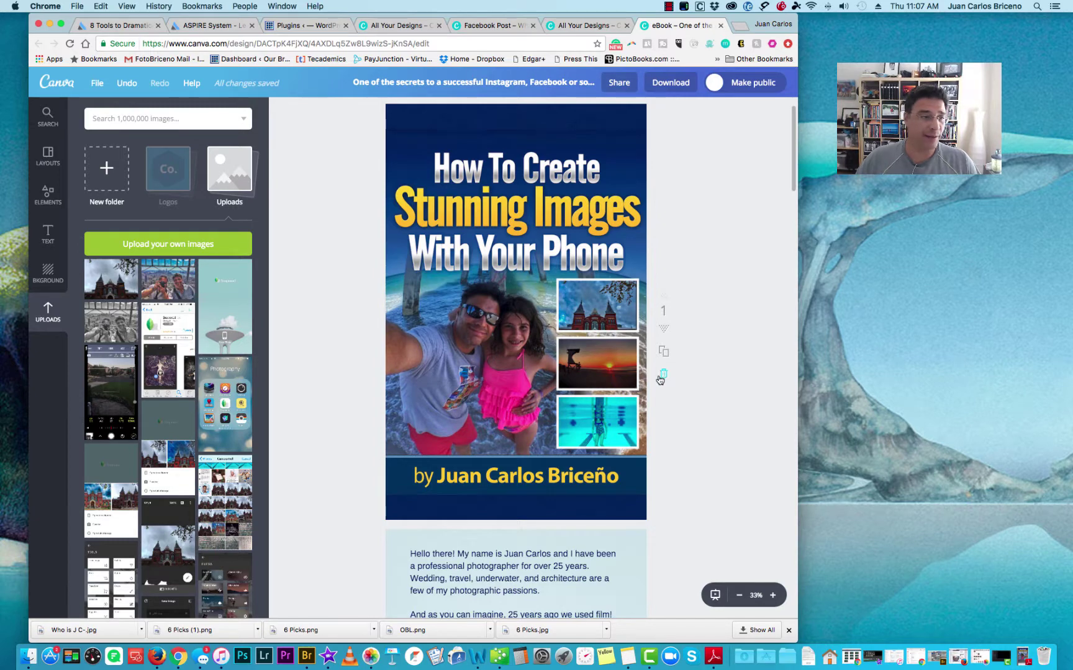
scroll(719, 400, down, 5)
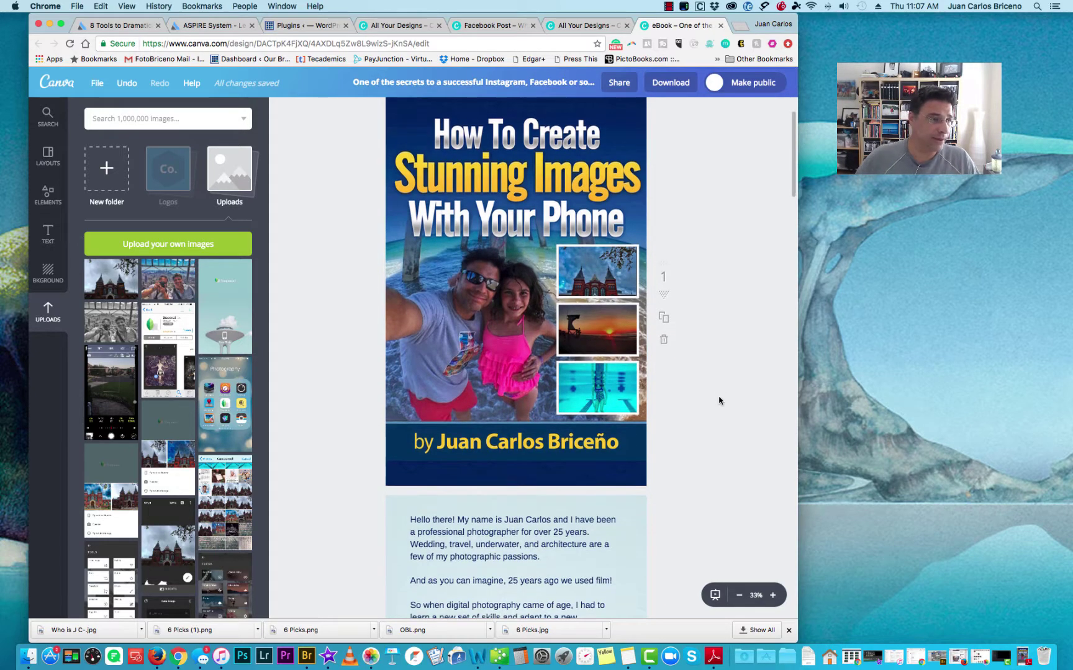
scroll(181, 355, down, 2)
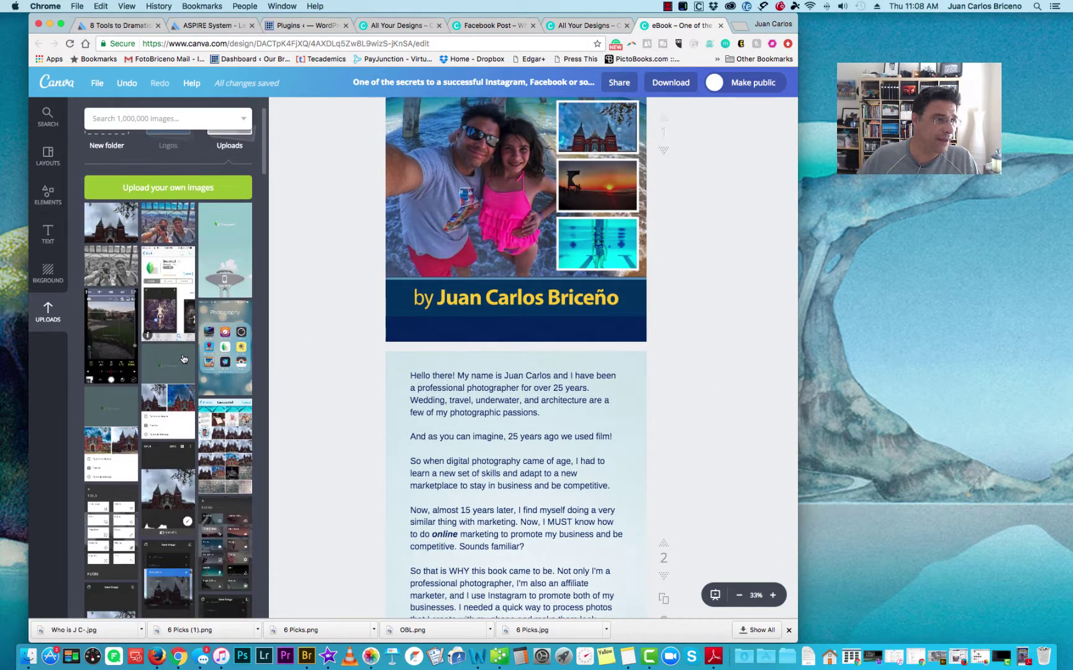
scroll(326, 407, up, 2)
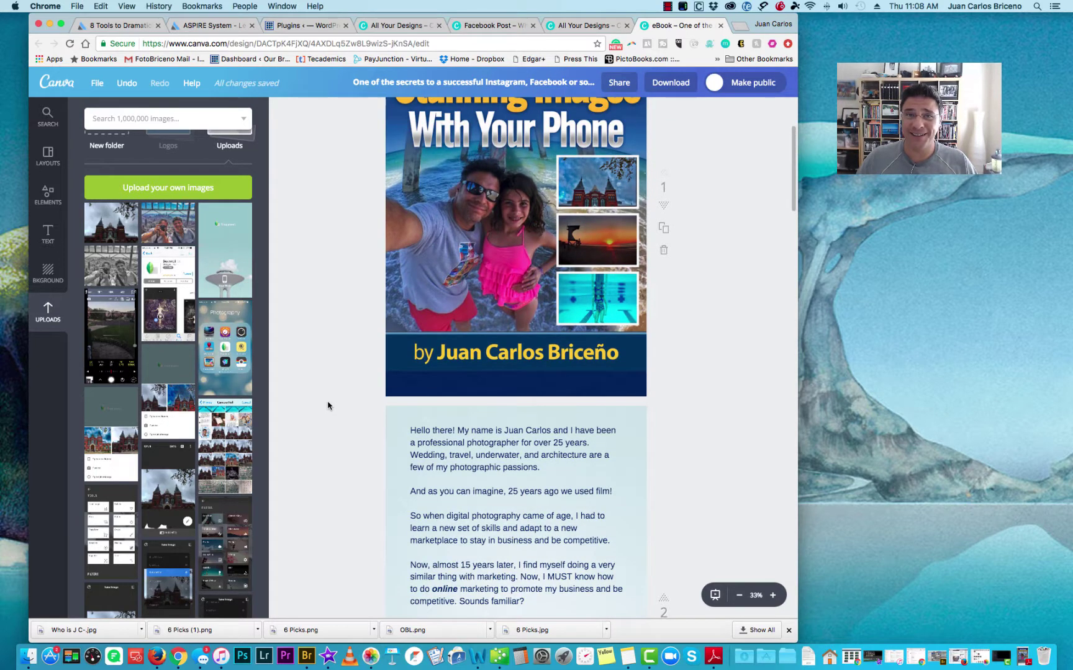
scroll(328, 406, up, 4)
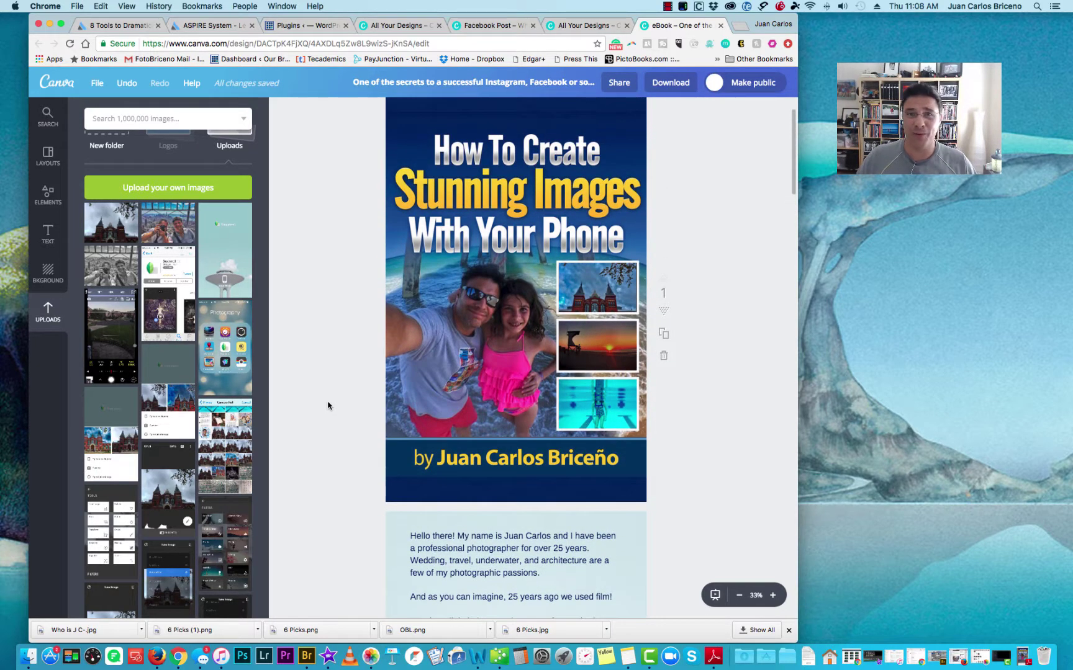
scroll(314, 392, down, 2)
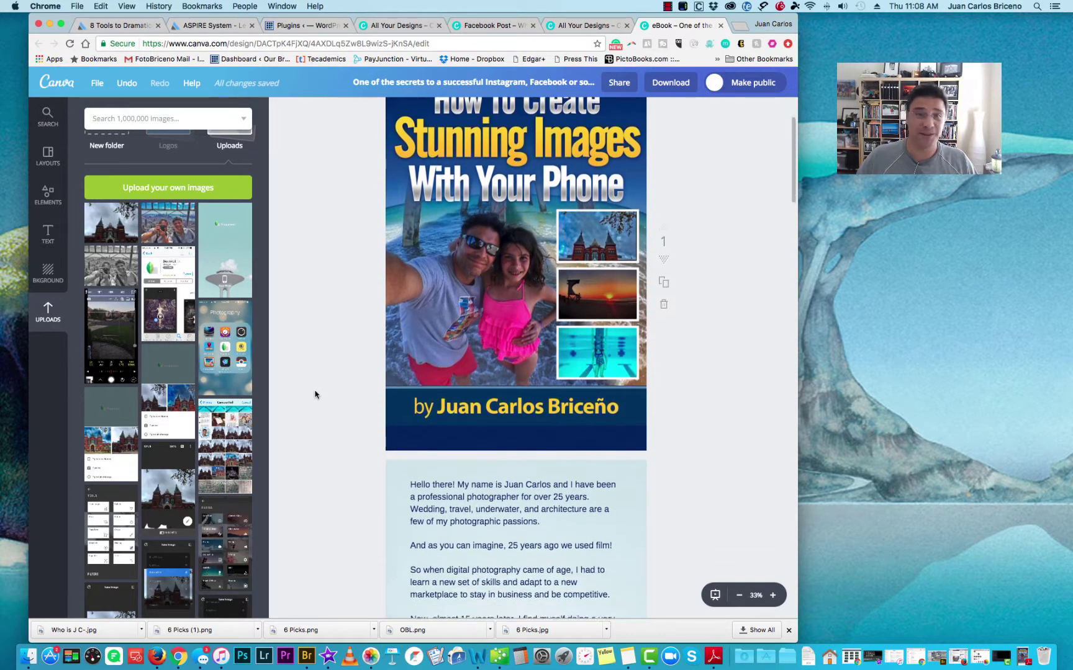
scroll(332, 405, down, 5)
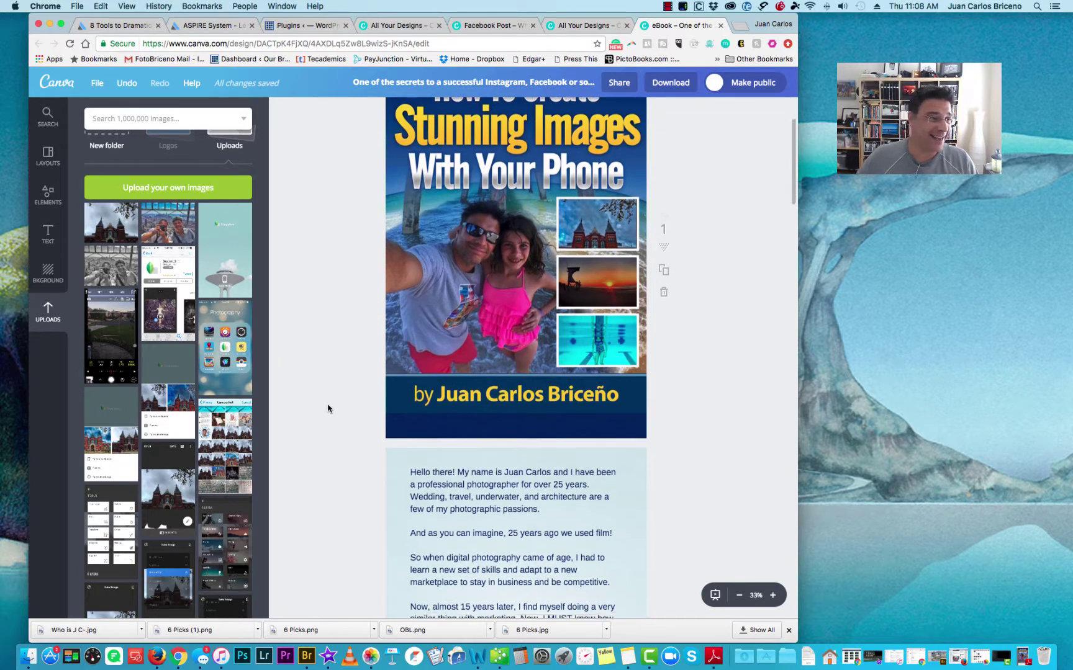
scroll(334, 404, down, 3)
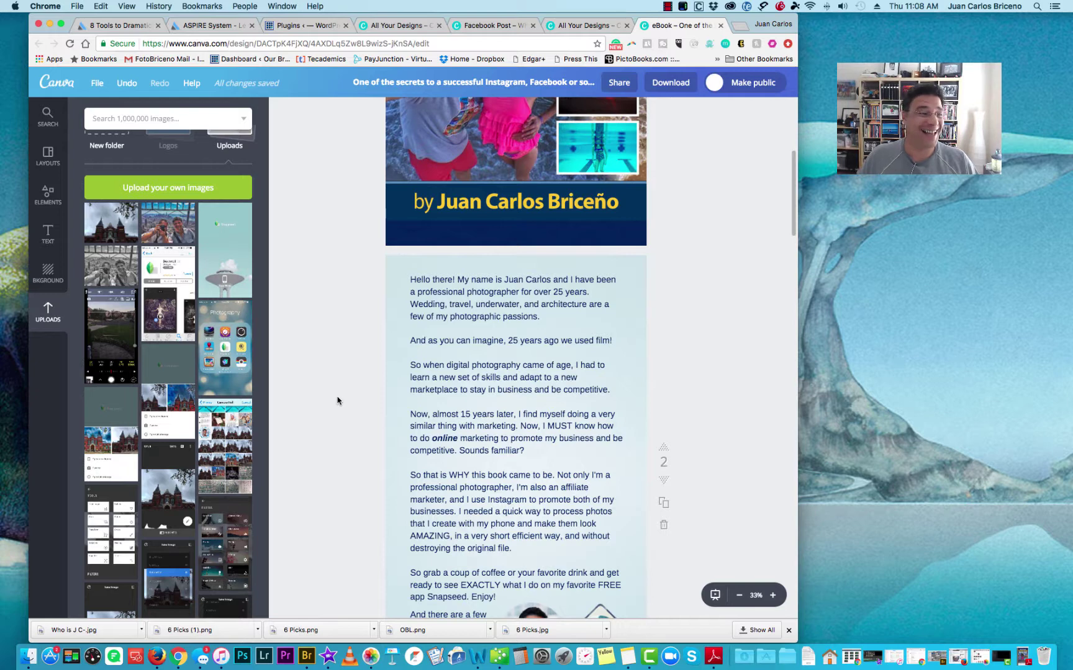
scroll(335, 404, down, 2)
scroll(329, 439, down, 7)
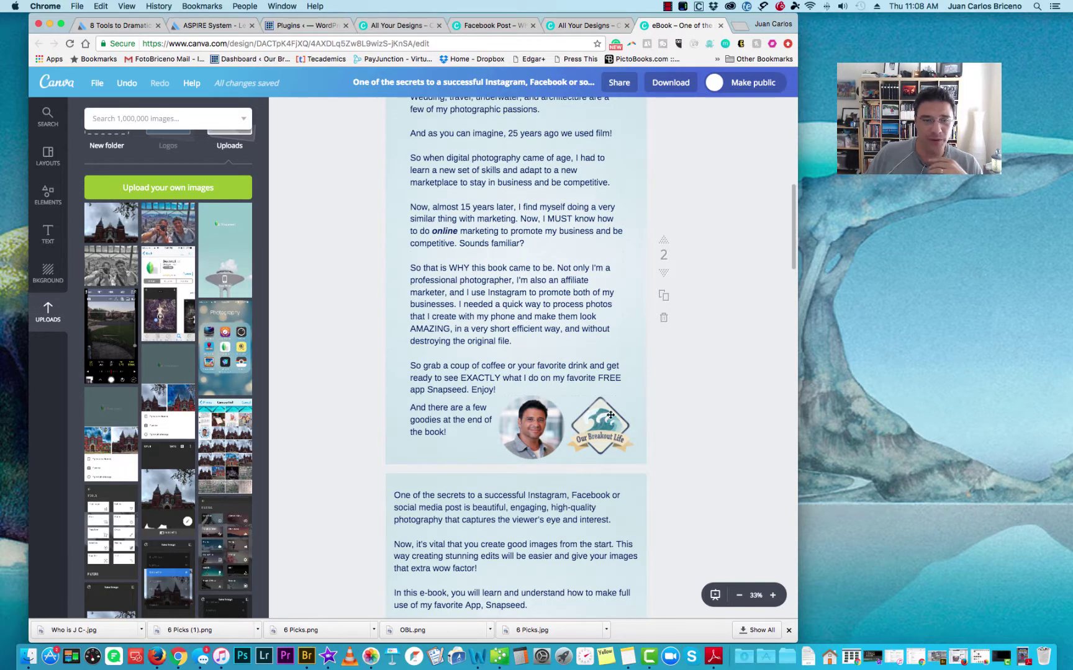
scroll(640, 233, down, 1)
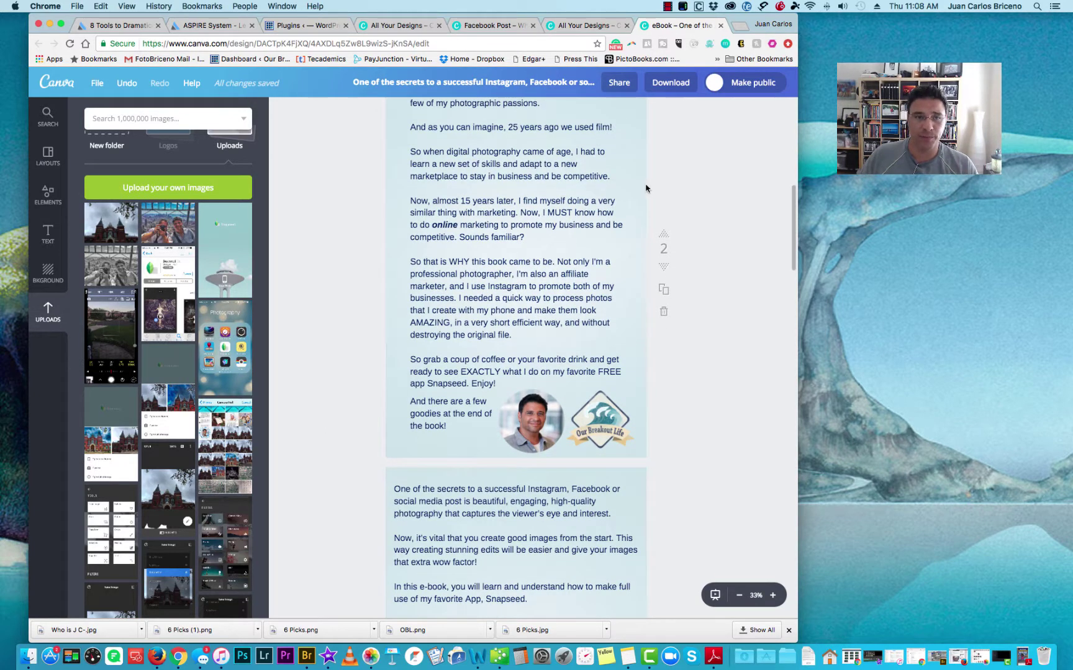
Inspect the text boxes and the round portrait photo on the eBook's introduction page
click(546, 216)
scroll(546, 216, up, 5)
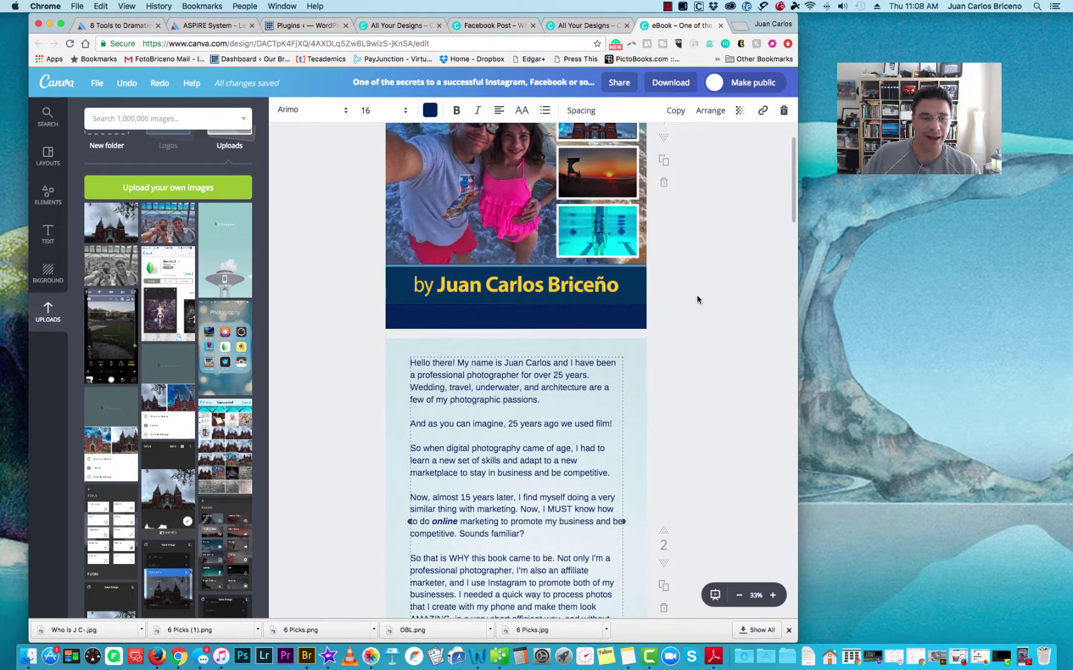
scroll(697, 301, down, 2)
scroll(707, 310, down, 1)
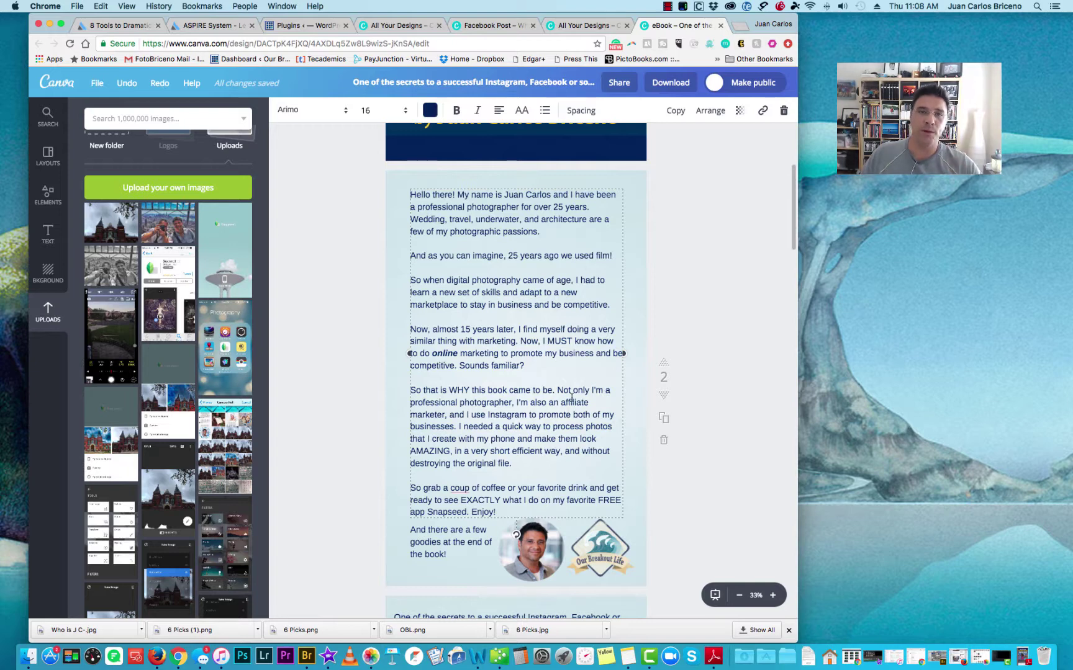
scroll(570, 395, down, 1)
scroll(715, 436, down, 2)
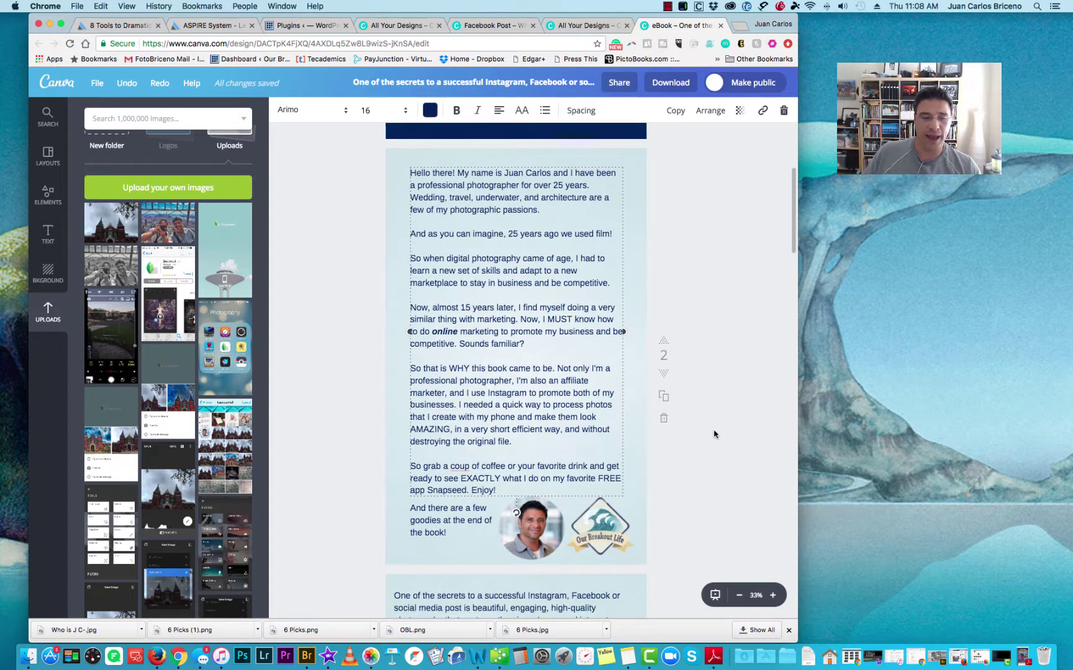
click(434, 449)
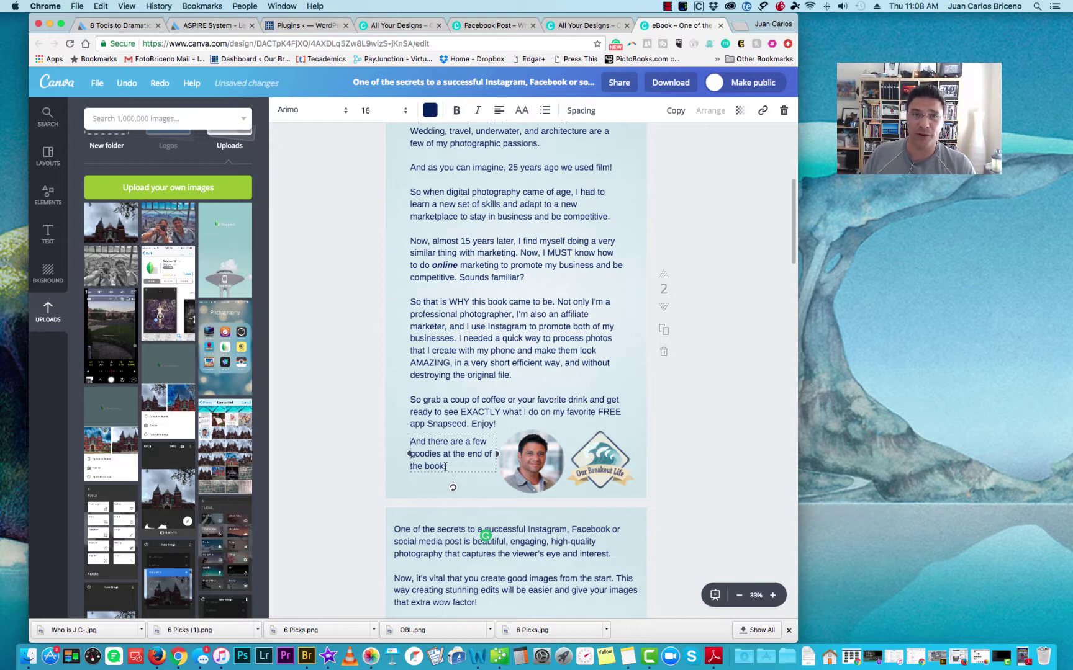
click(651, 507)
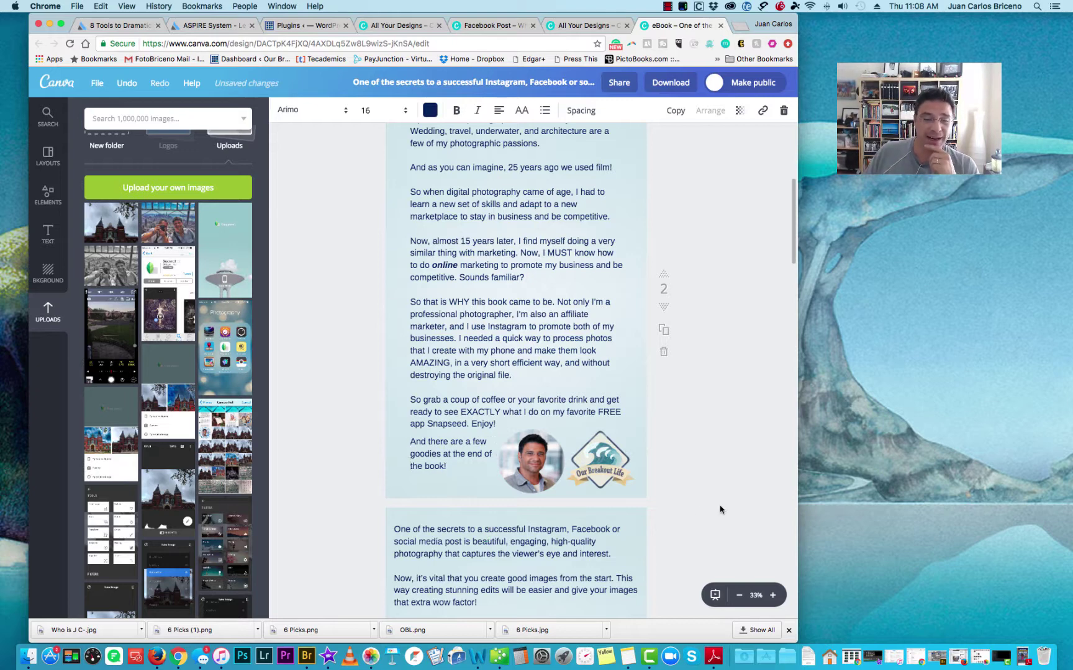
click(522, 465)
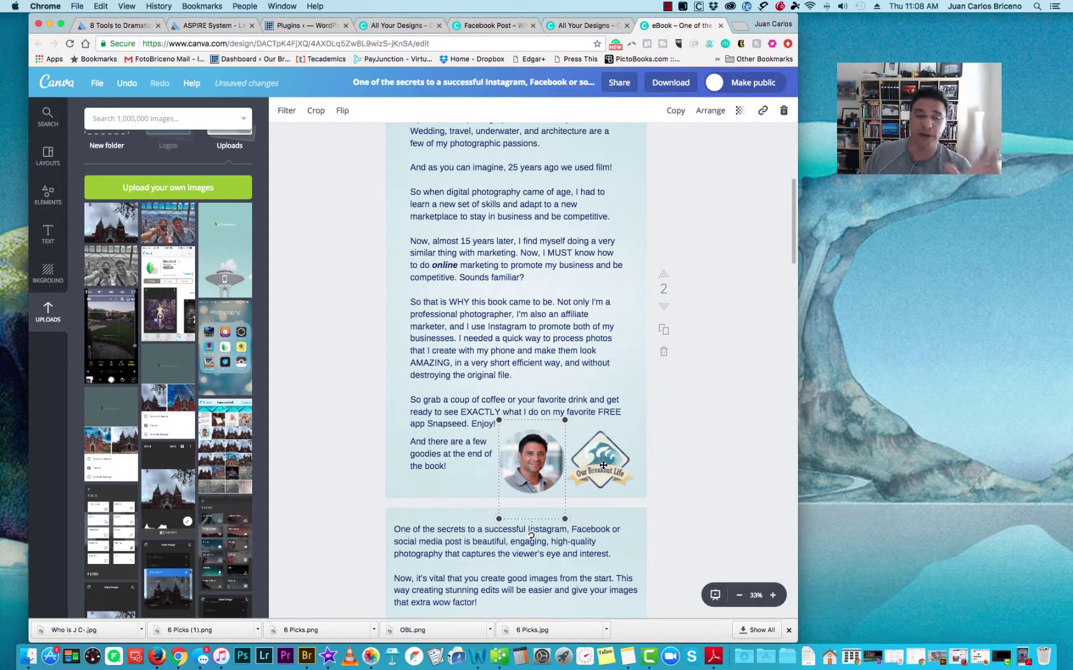
click(706, 486)
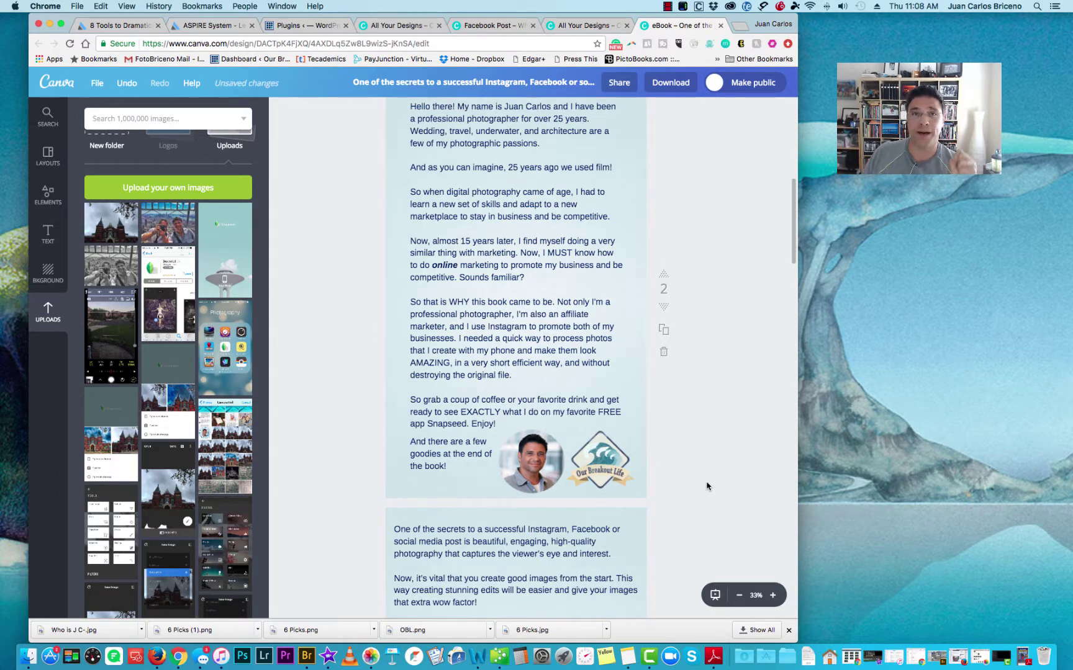
Review the text and photo layout of the eBook from page 3 to page 6
scroll(742, 472, down, 3)
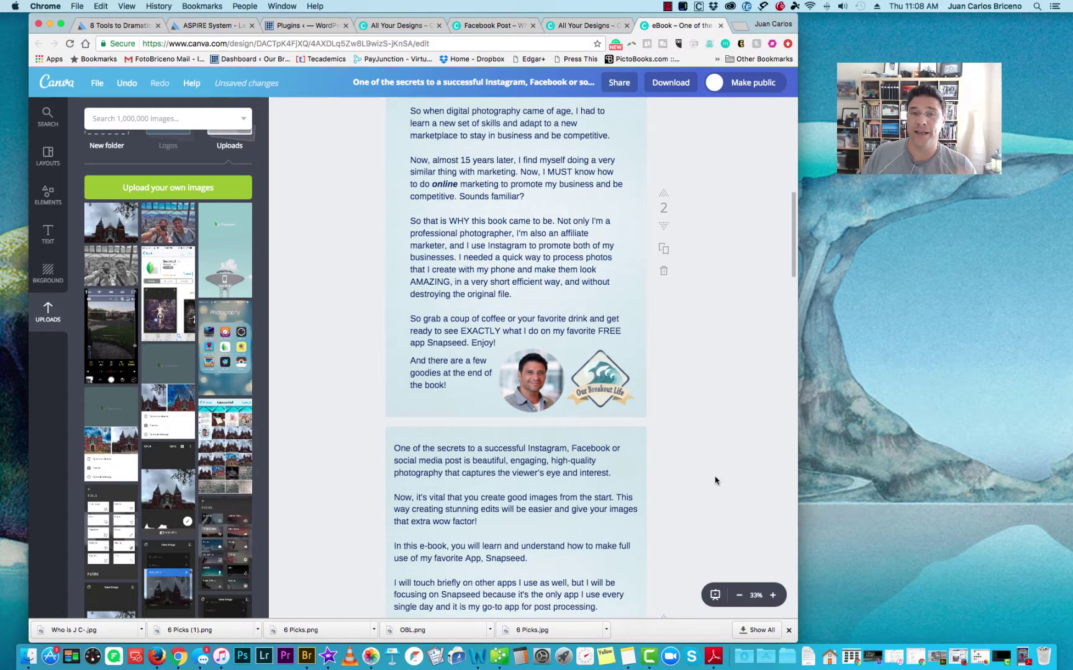
scroll(716, 441, down, 8)
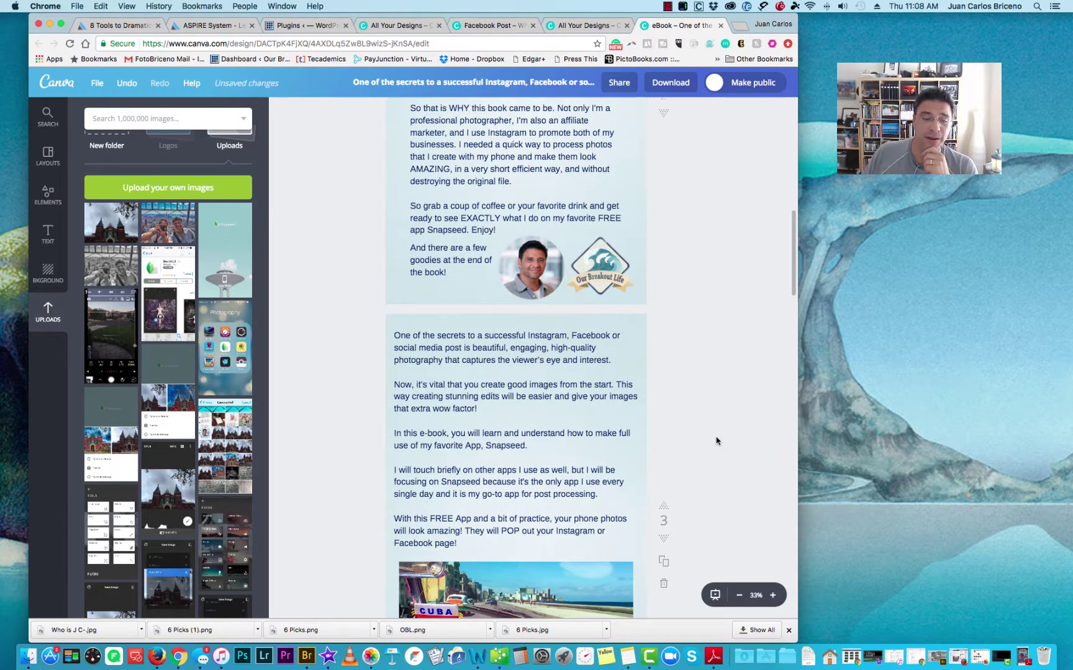
scroll(716, 441, down, 2)
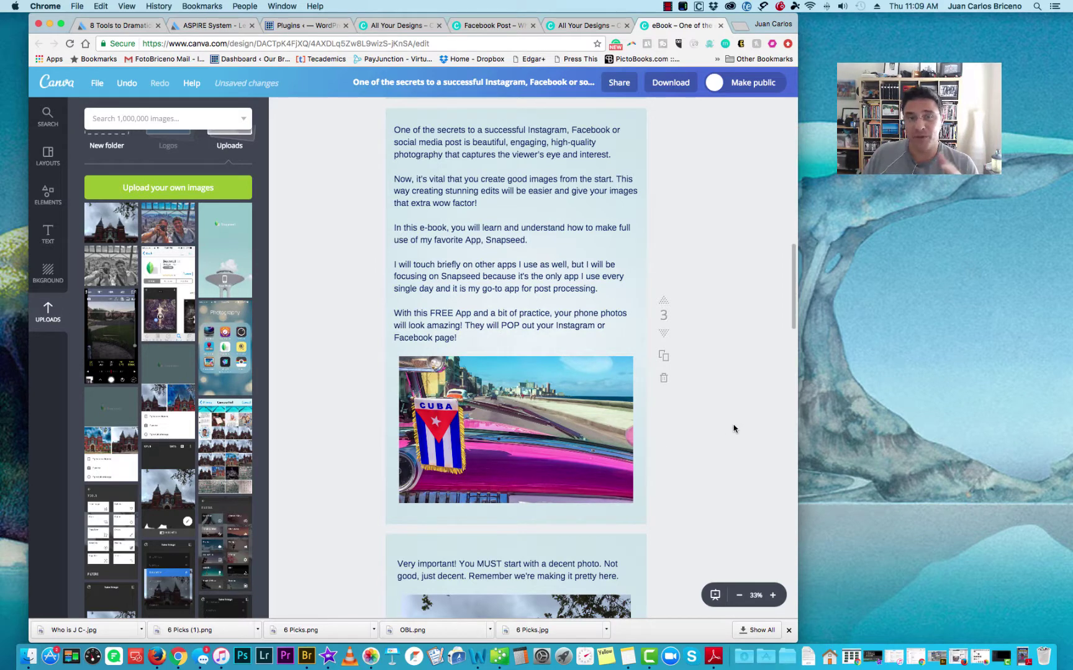
scroll(735, 429, down, 6)
scroll(740, 427, down, 10)
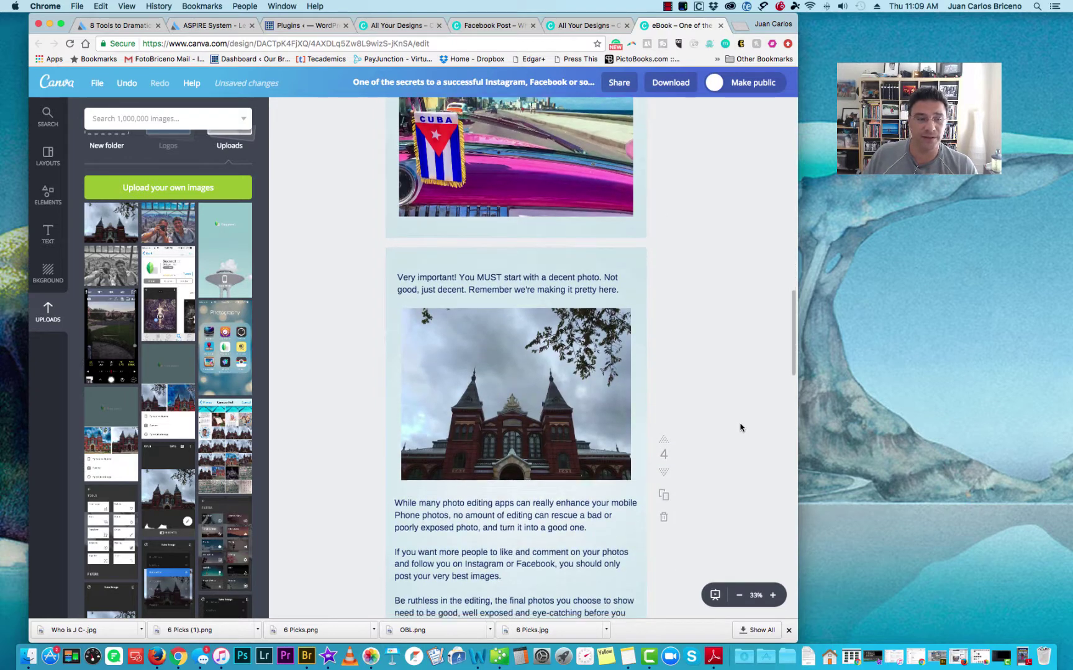
scroll(740, 427, down, 11)
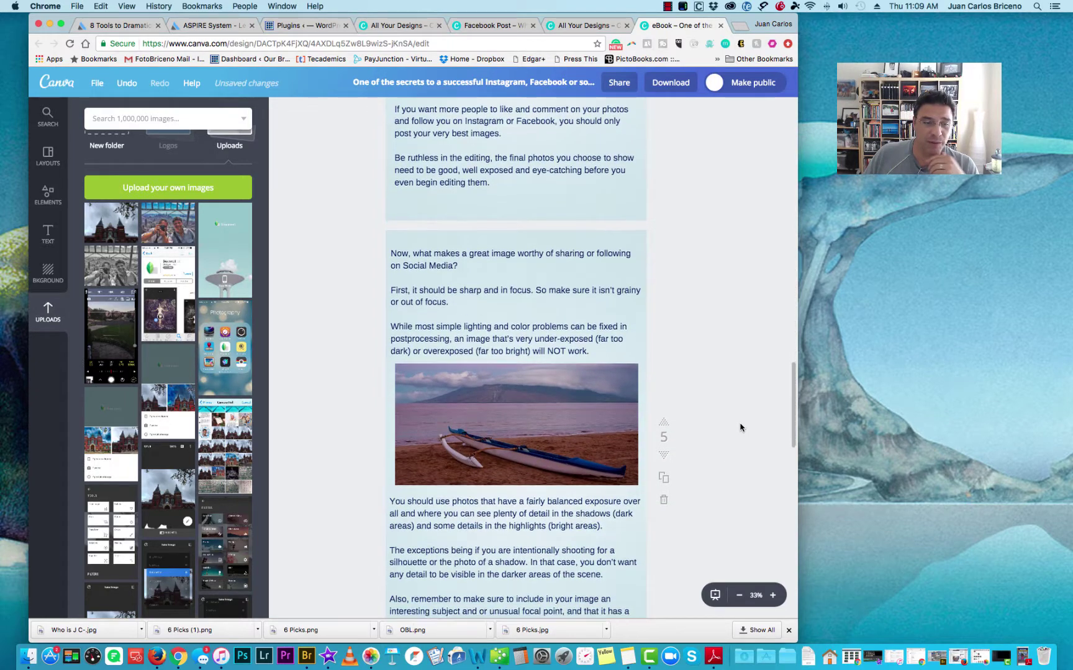
scroll(740, 427, down, 4)
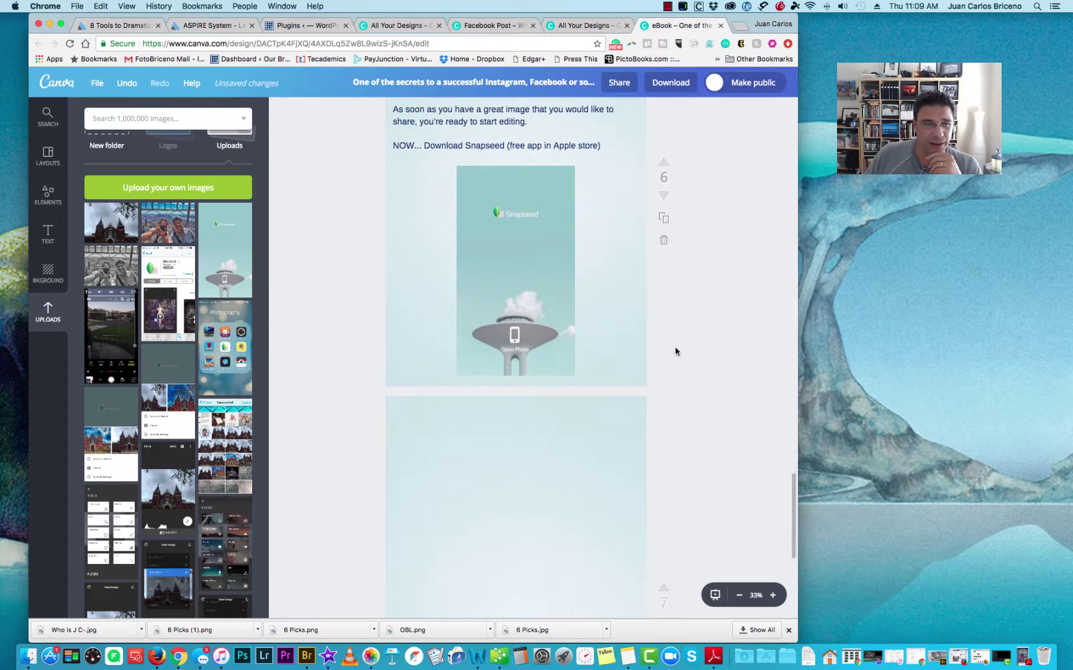
Add a grid of three equal vertical columns to the empty page 7
scroll(680, 357, up, 2)
scroll(684, 381, down, 1)
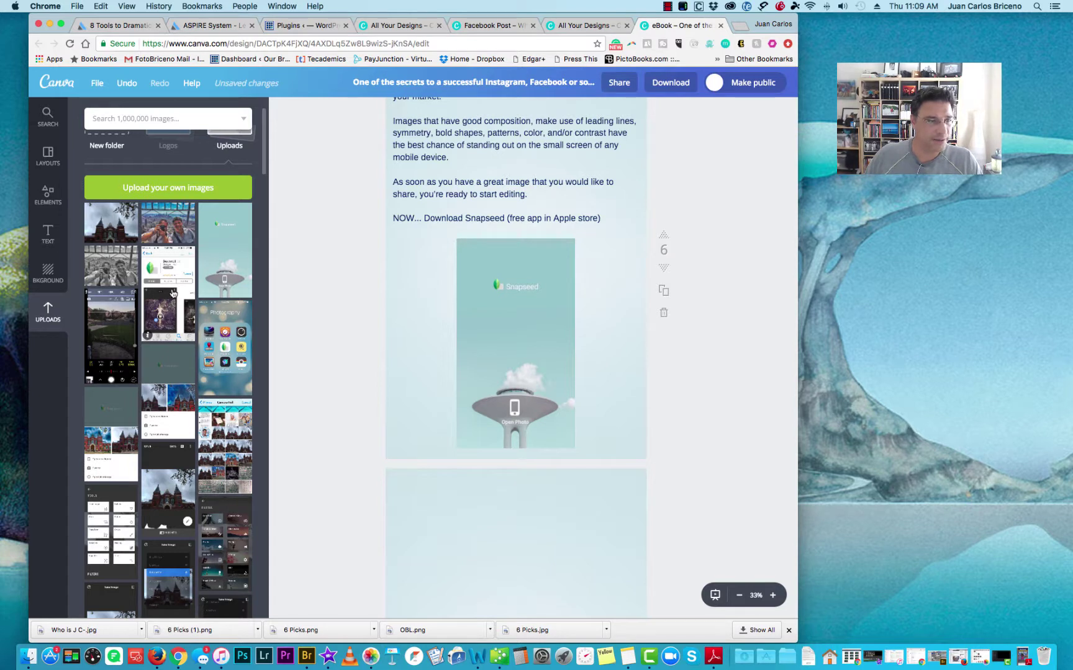
scroll(748, 428, down, 2)
scroll(743, 403, down, 1)
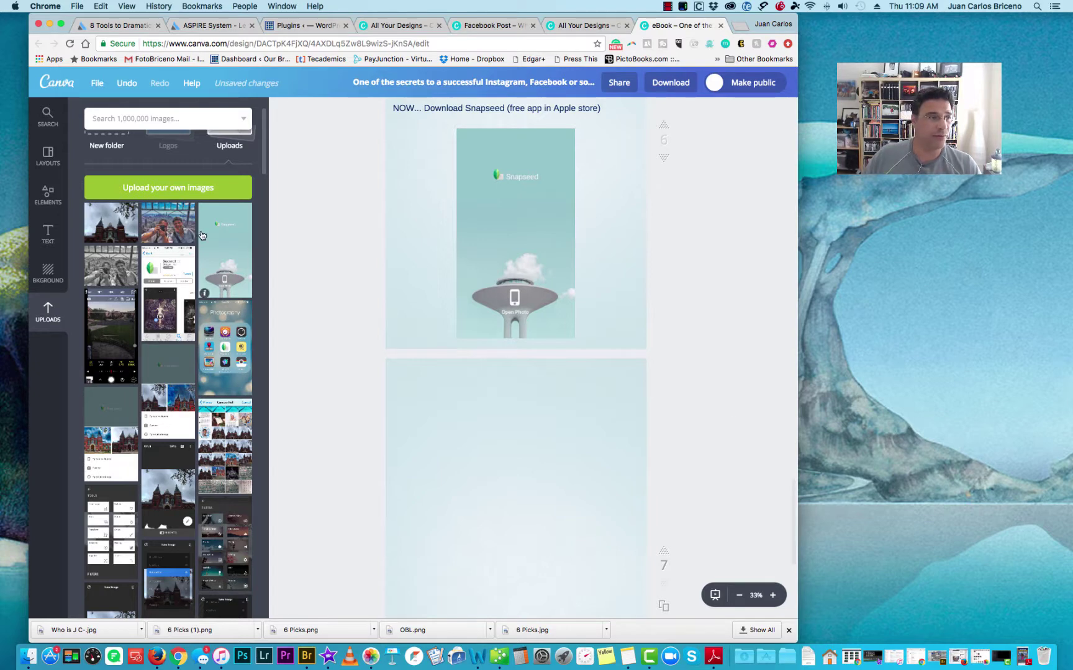
click(47, 196)
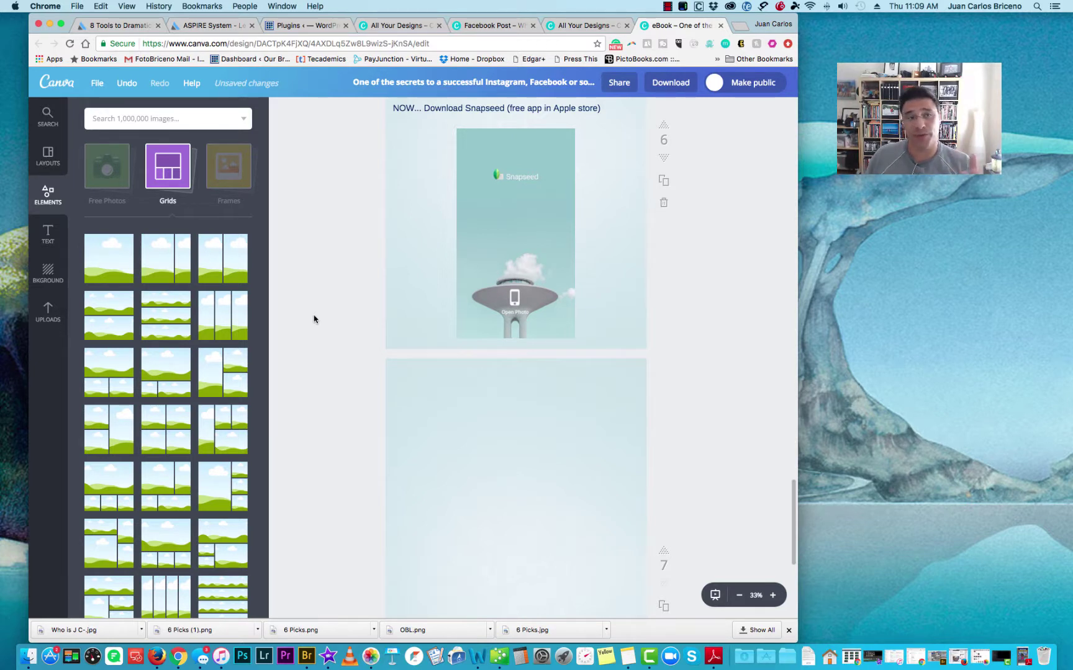
click(224, 323)
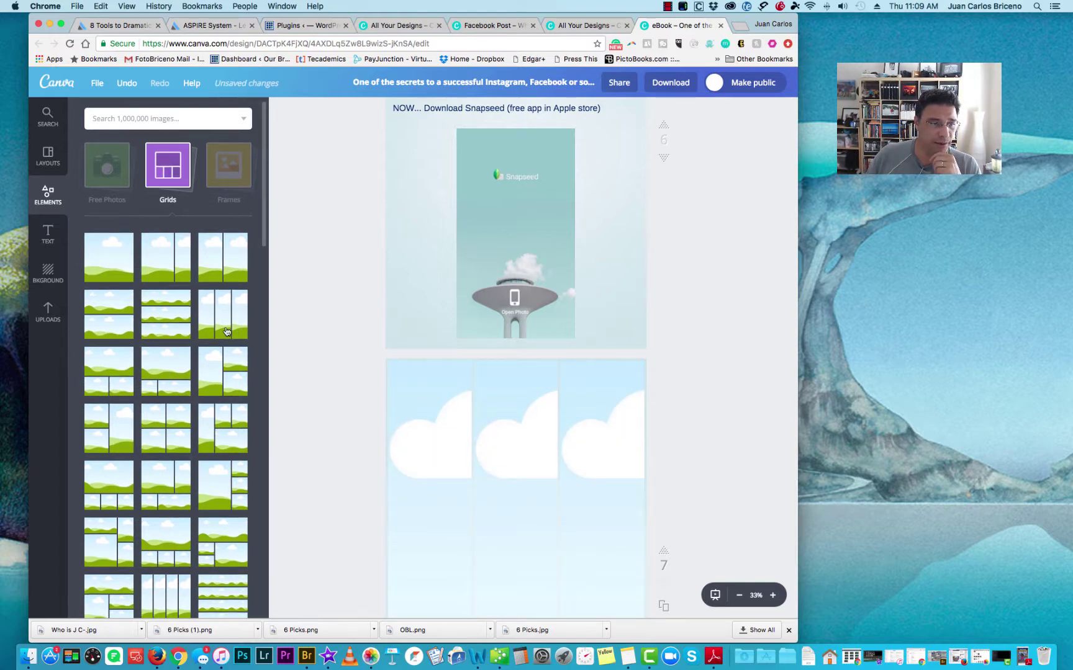
Shrink the three-column grid to a short band nearly as wide as page 7 and centre it slightly above the page's middle
scroll(737, 433, down, 2)
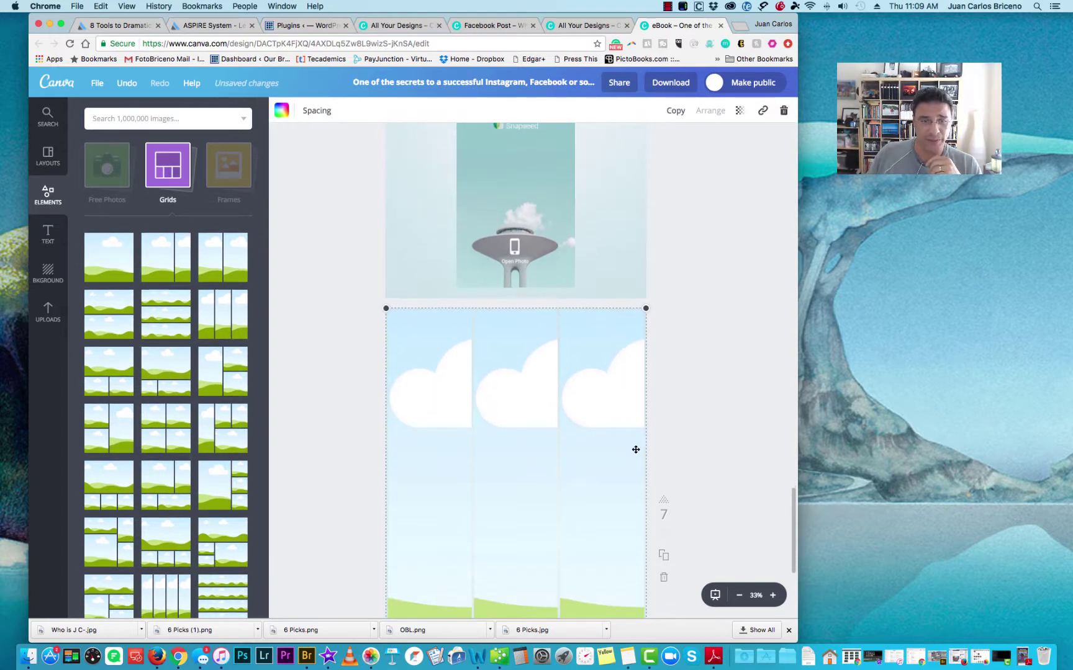
scroll(735, 416, down, 3)
scroll(735, 422, up, 6)
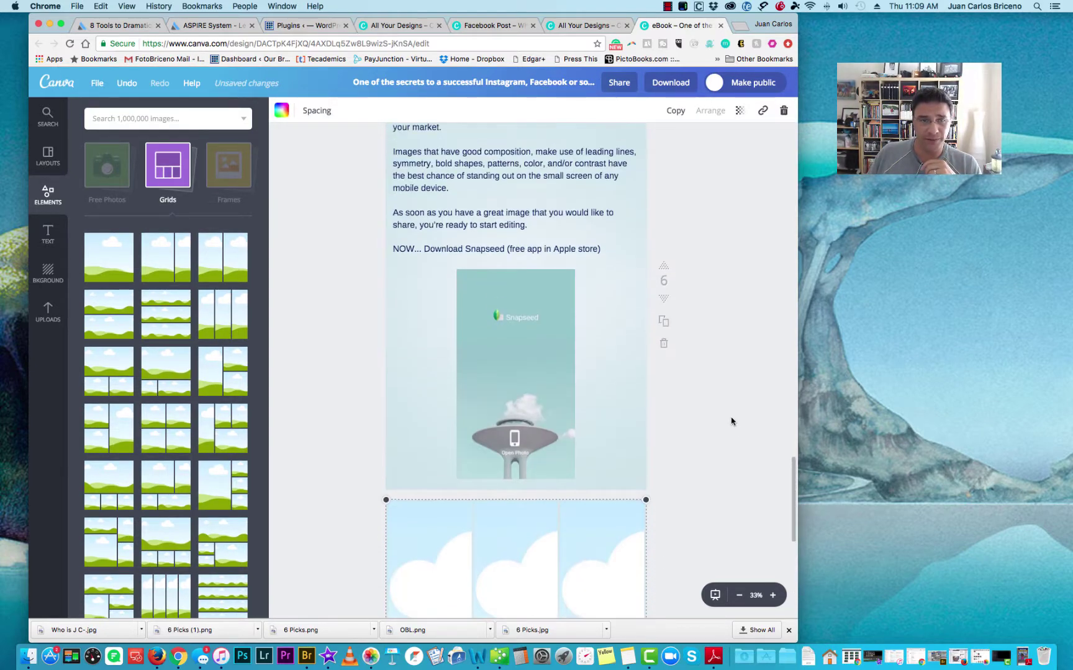
scroll(731, 421, up, 1)
scroll(731, 422, down, 7)
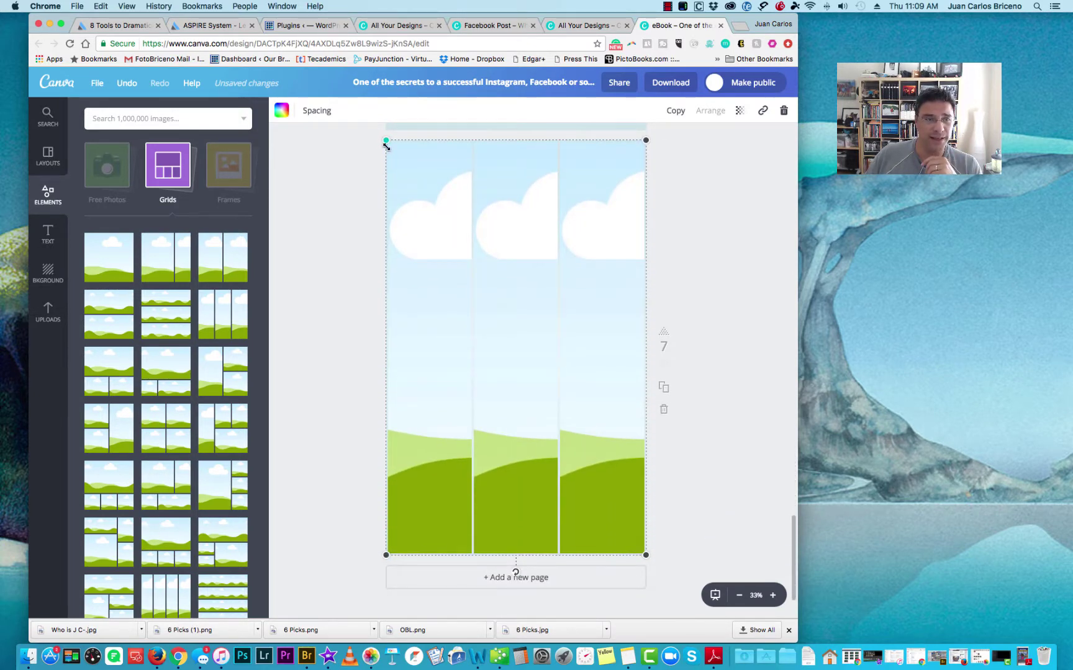
drag(385, 145, 396, 426)
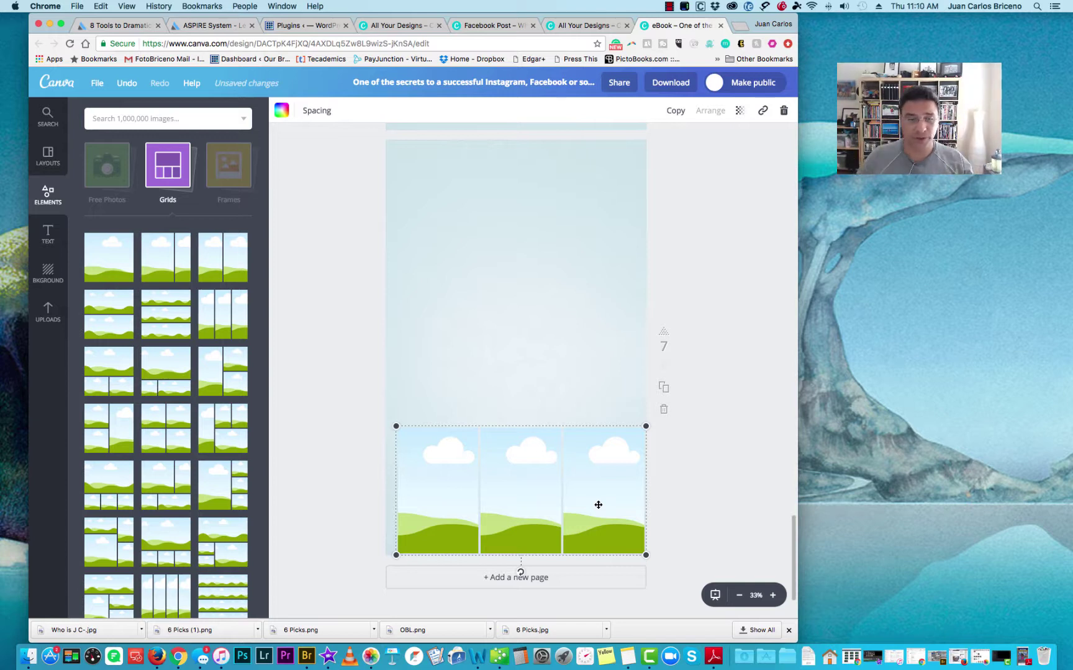
drag(598, 504, 594, 313)
click(721, 483)
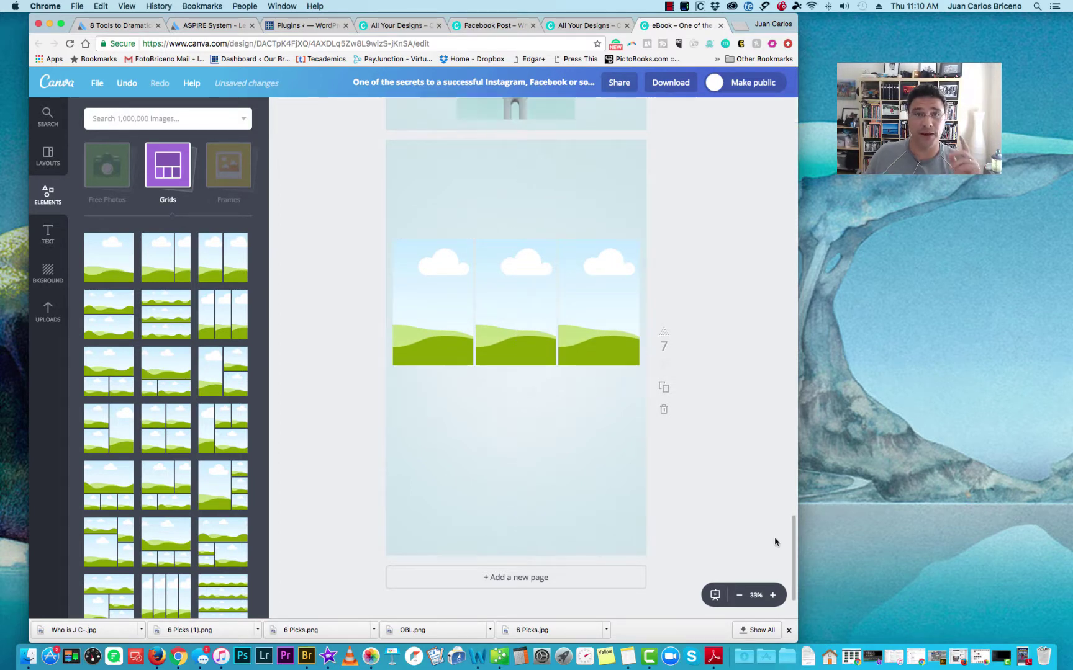
Switch to the e-book HTCSIWYP.pdf in Adobe Reader and review its text and photos from the cover to page 6
click(1021, 650)
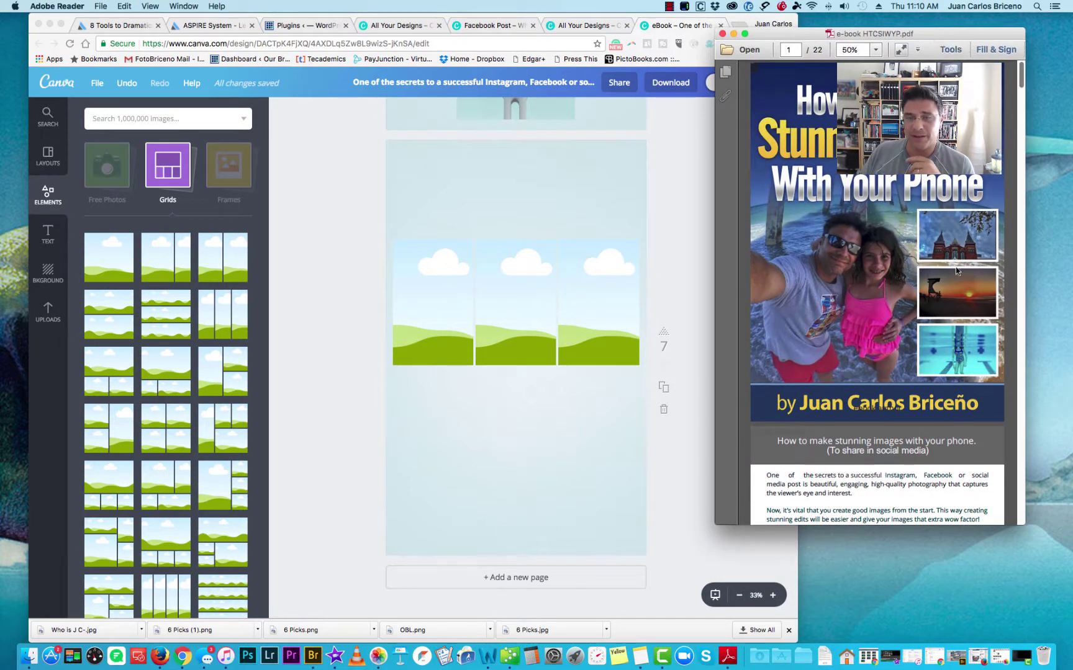
scroll(930, 321, down, 5)
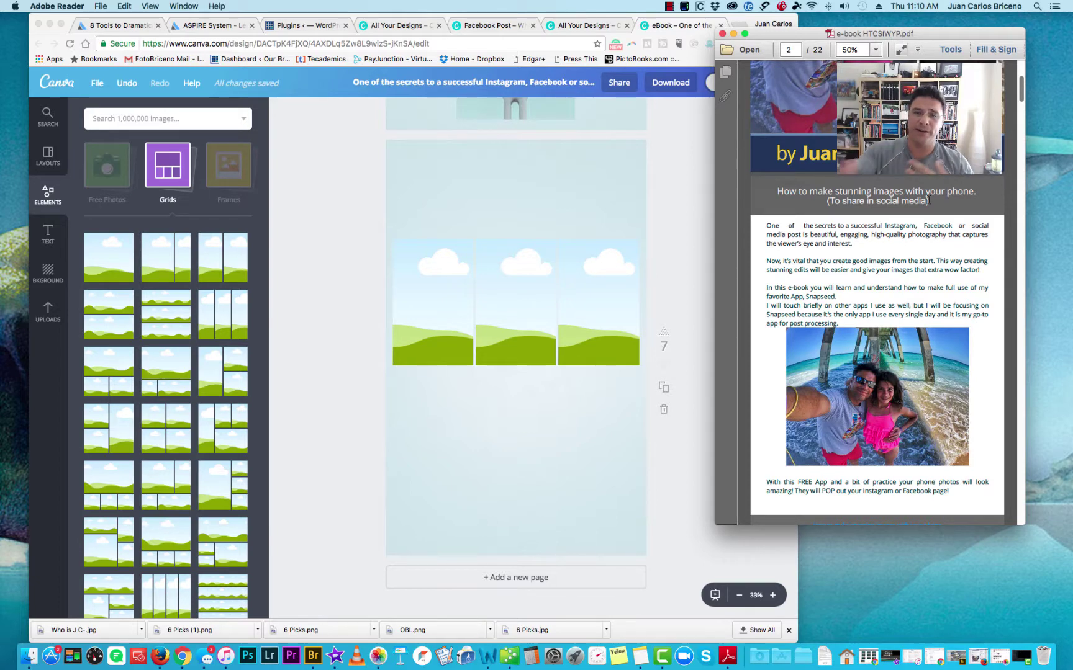
scroll(933, 236, down, 4)
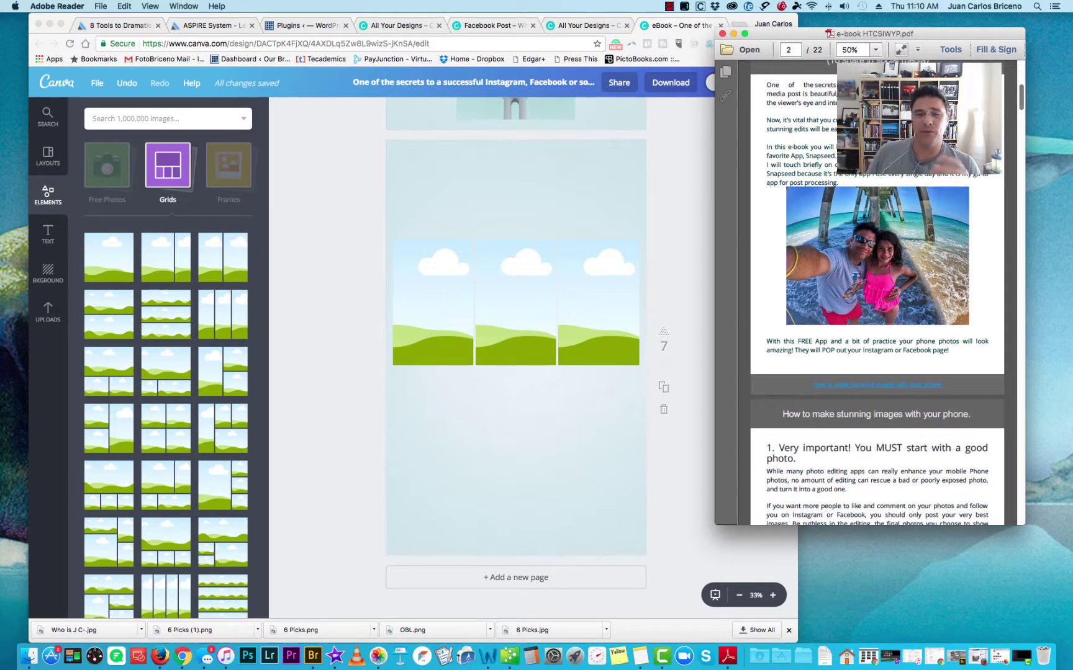
scroll(913, 274, down, 5)
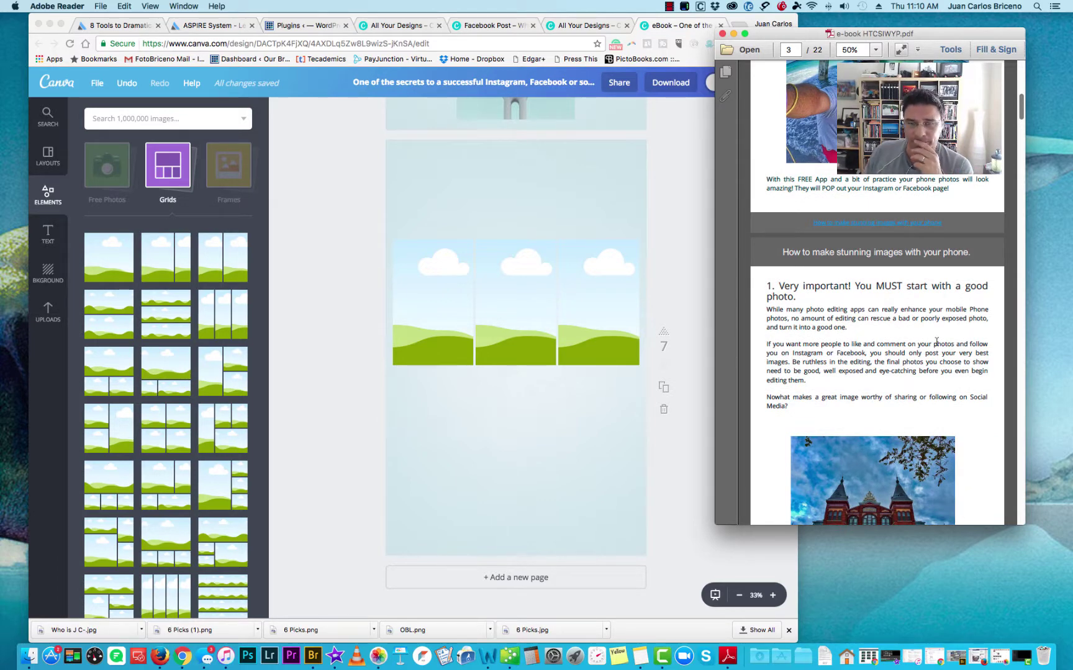
scroll(936, 342, down, 15)
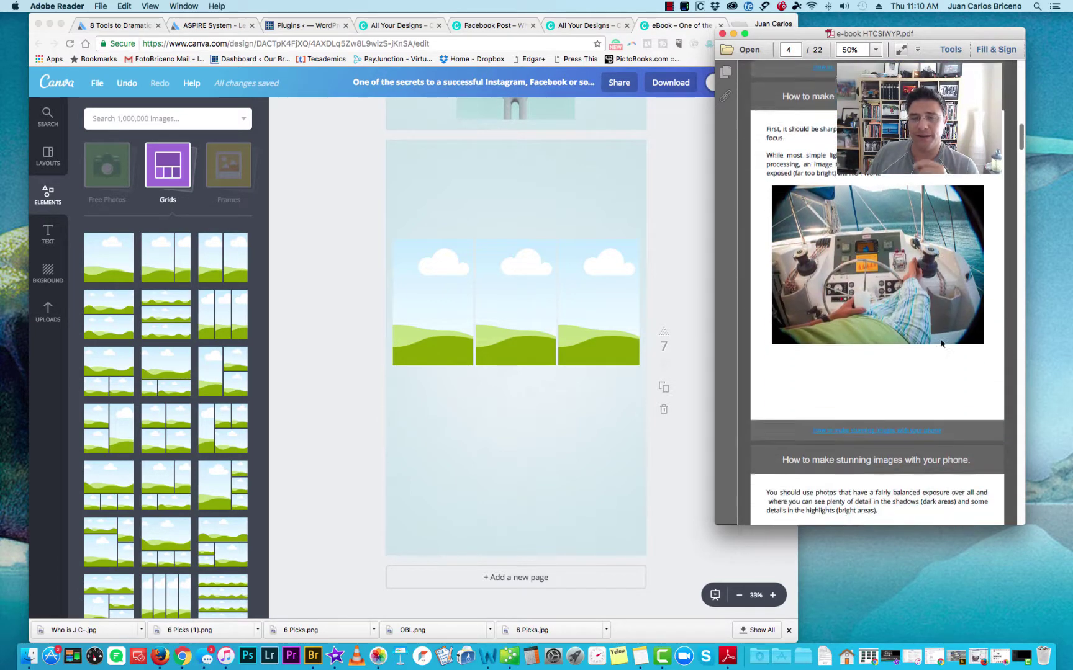
scroll(941, 343, down, 20)
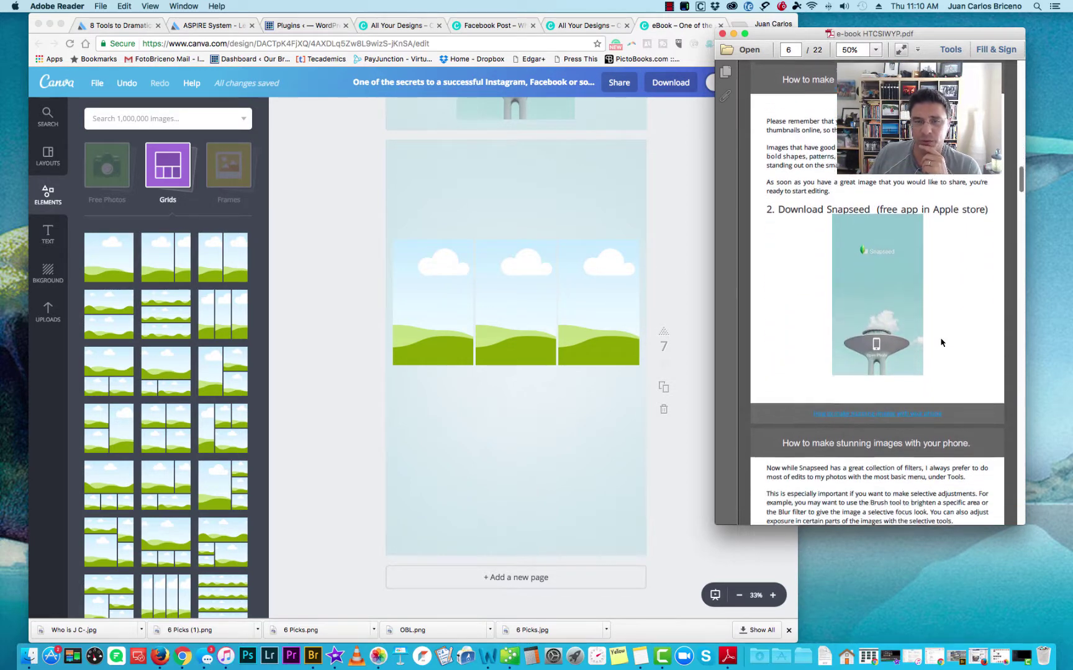
scroll(940, 342, down, 1)
Compare page 6 of the PDF with pages 6 and 7 of the Canva eBook to find where the content continues
scroll(674, 310, up, 4)
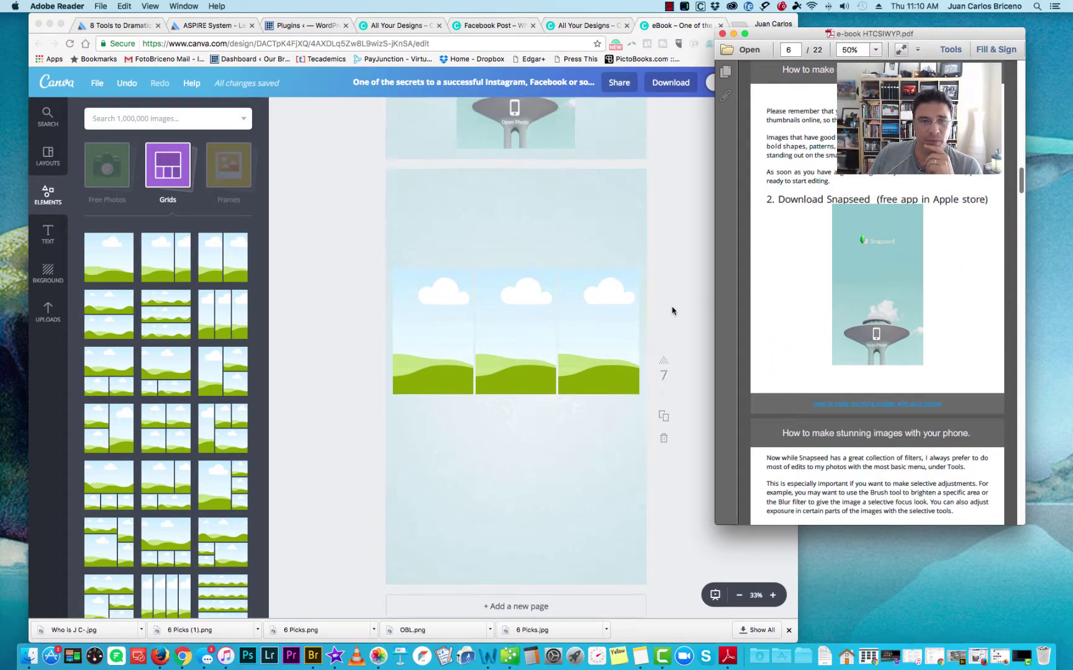
scroll(673, 309, down, 3)
scroll(924, 310, down, 1)
scroll(925, 309, down, 5)
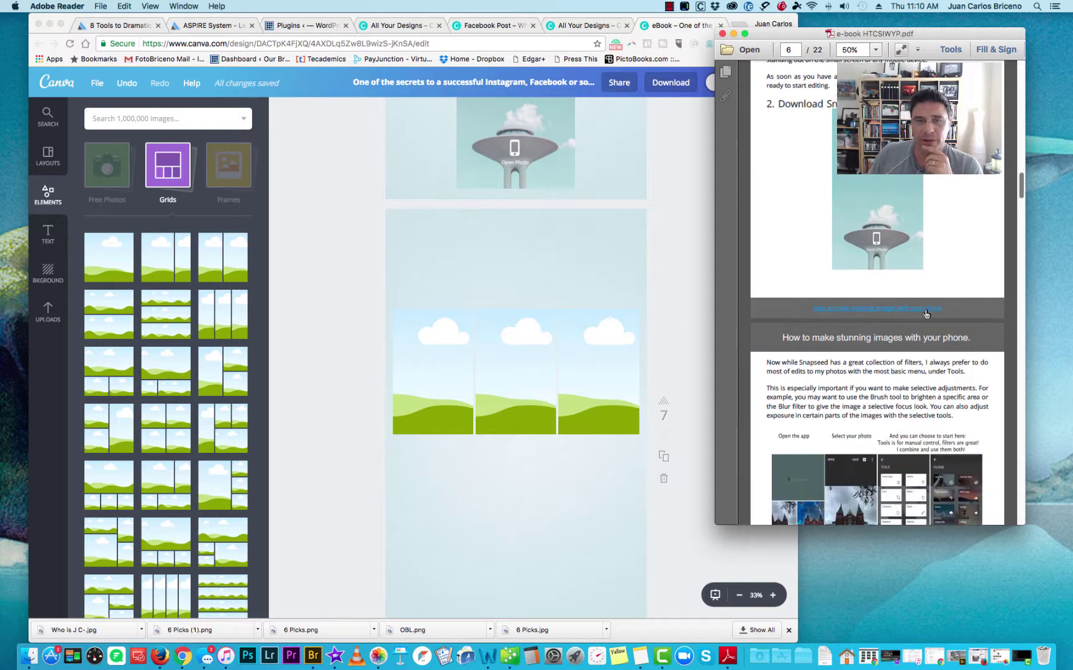
scroll(925, 310, up, 15)
scroll(704, 294, up, 8)
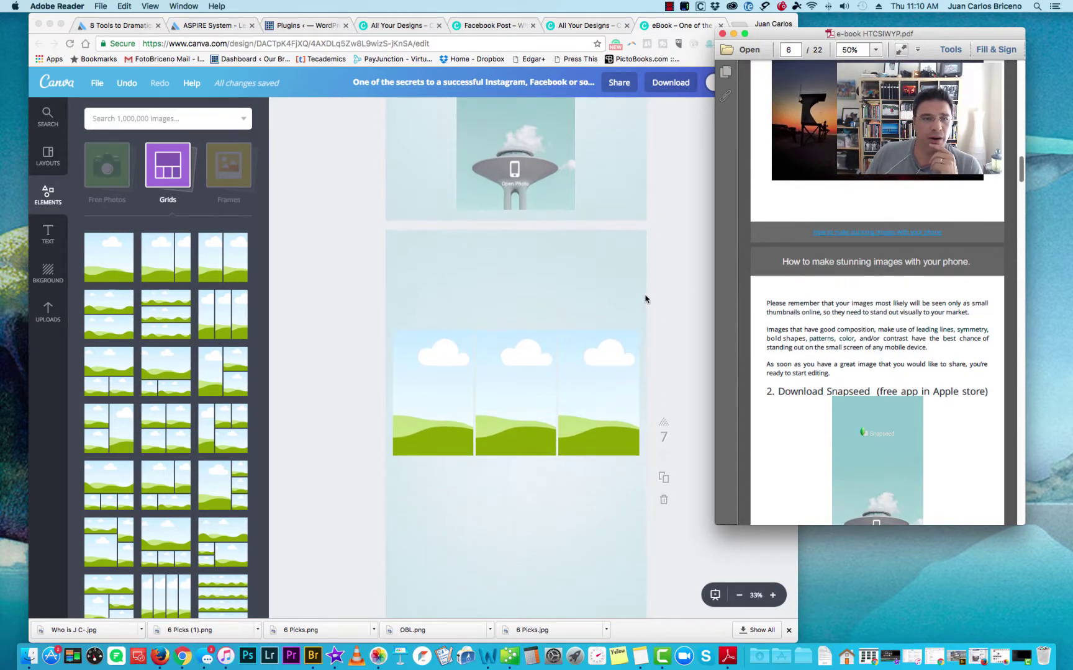
scroll(686, 307, down, 3)
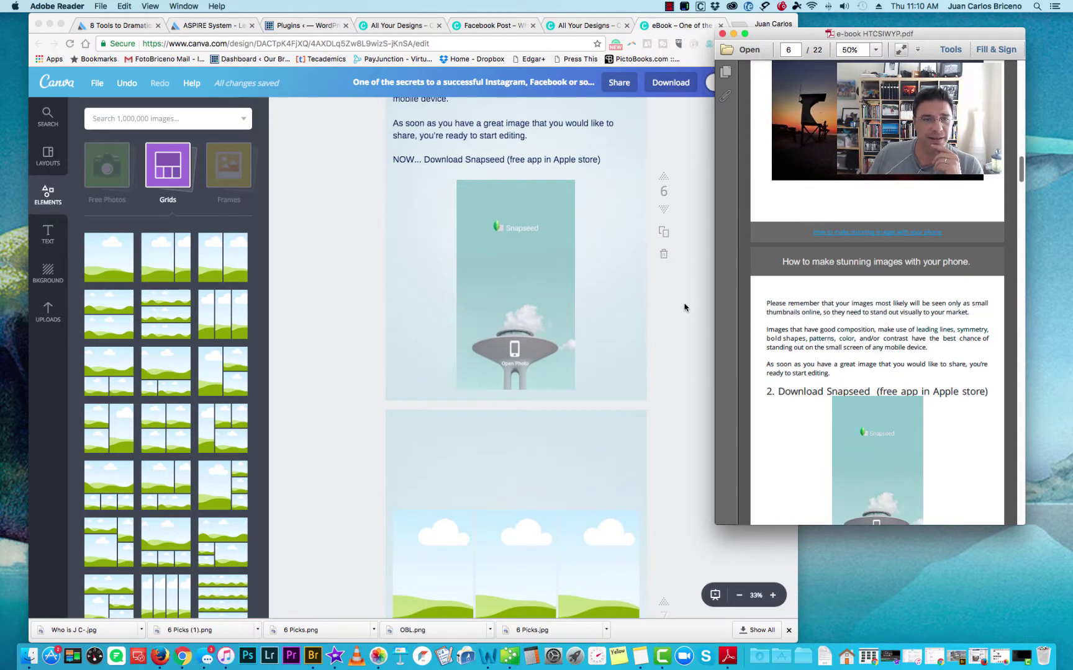
scroll(886, 325, down, 3)
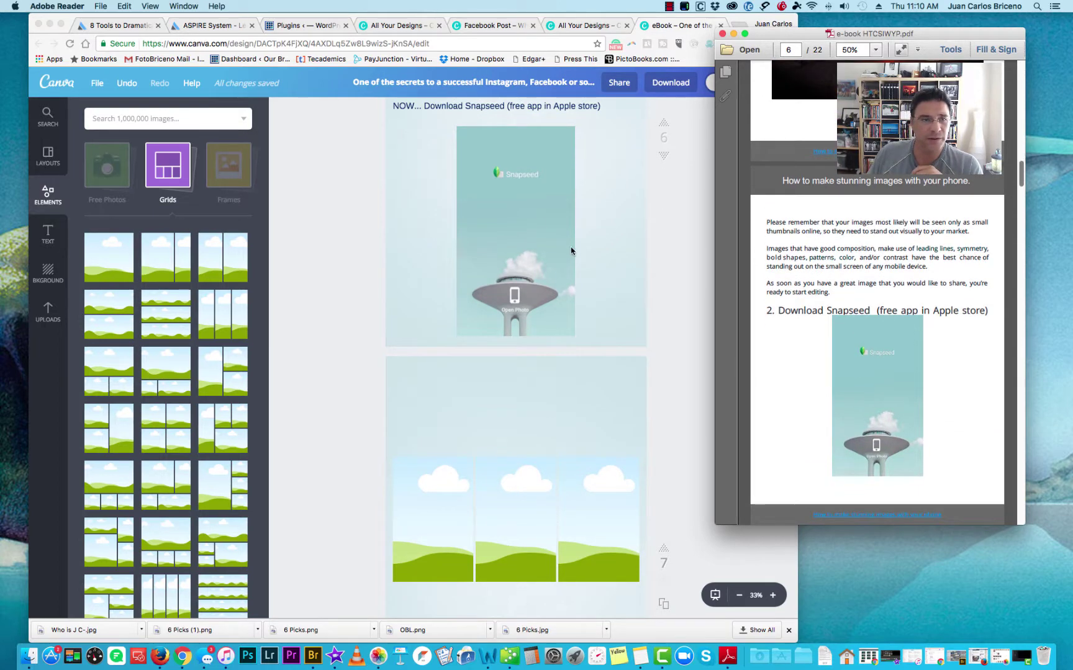
scroll(515, 354, up, 3)
Copy the two paragraphs about Snapseed's filters and selective adjustments from page 7 of the PDF
scroll(916, 307, down, 12)
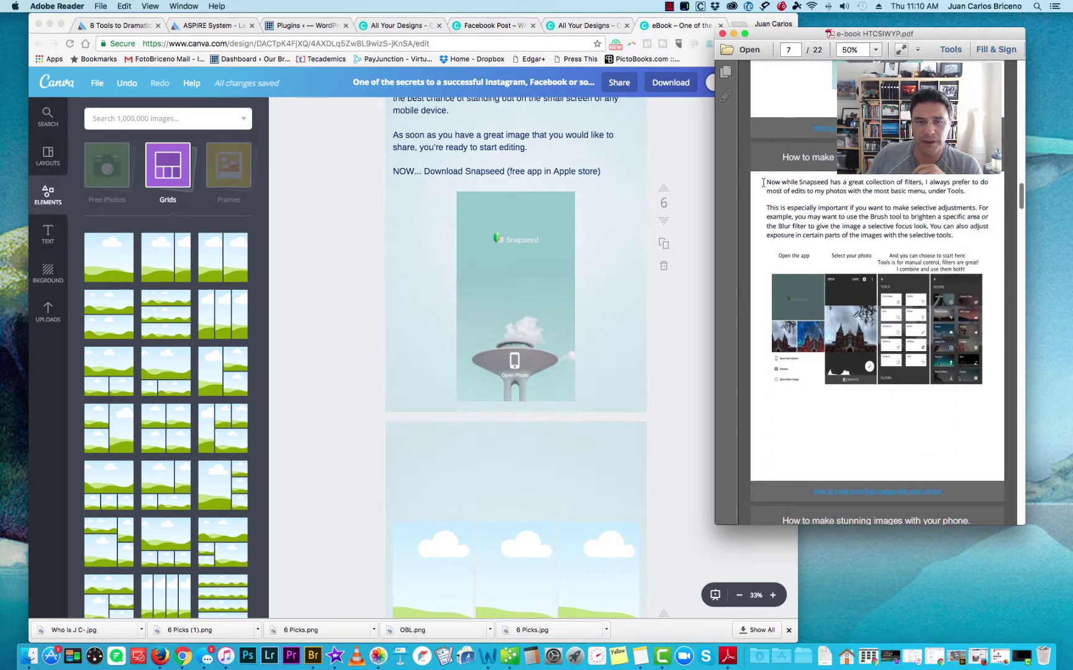
drag(765, 181, 964, 235)
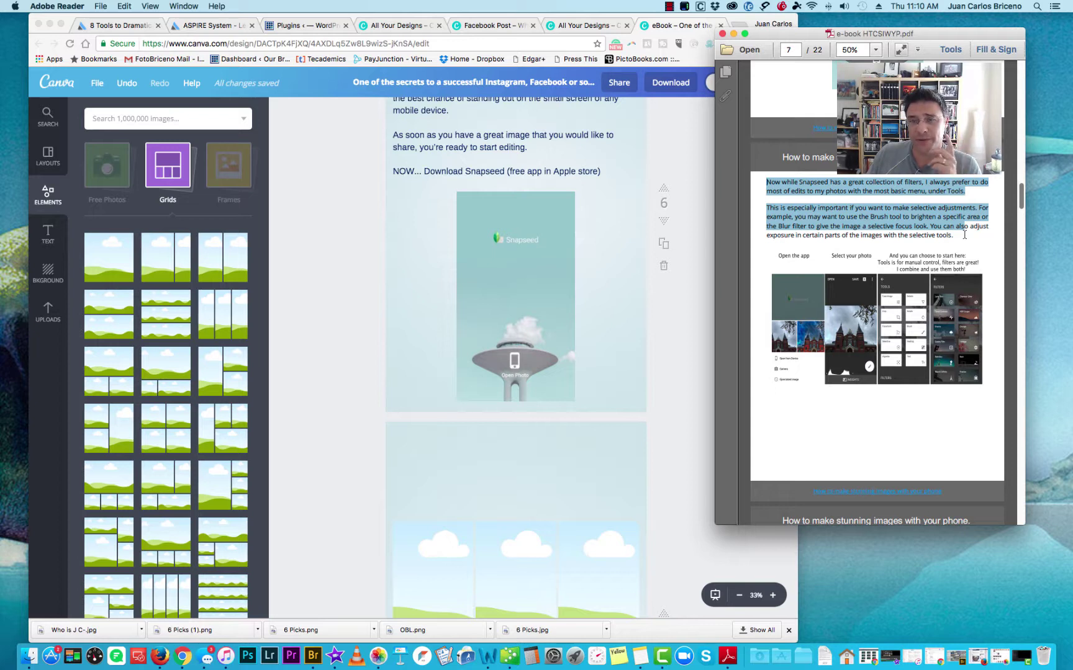
mouse_move(964, 235)
mouse_down()
mouse_move(984, 227)
mouse_move(976, 242)
mouse_move(956, 241)
mouse_up()
key(super+c)
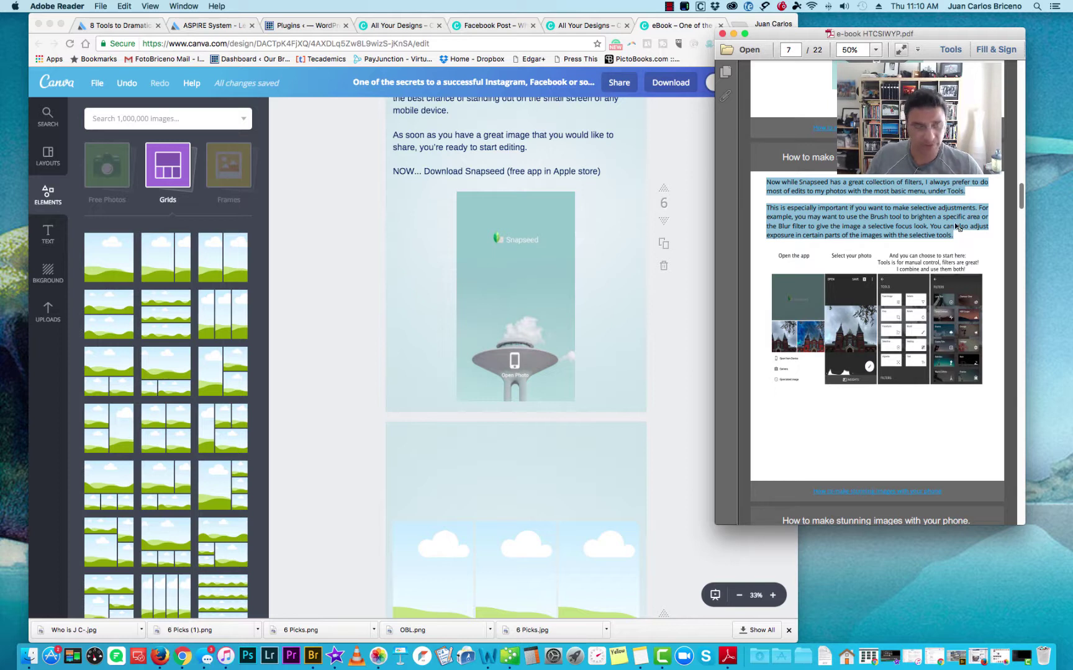
Switch back to Canva and move the three-column grid straight down page 7 to about 27, 1238, keeping it horizontally centred
click(689, 345)
scroll(696, 400, down, 5)
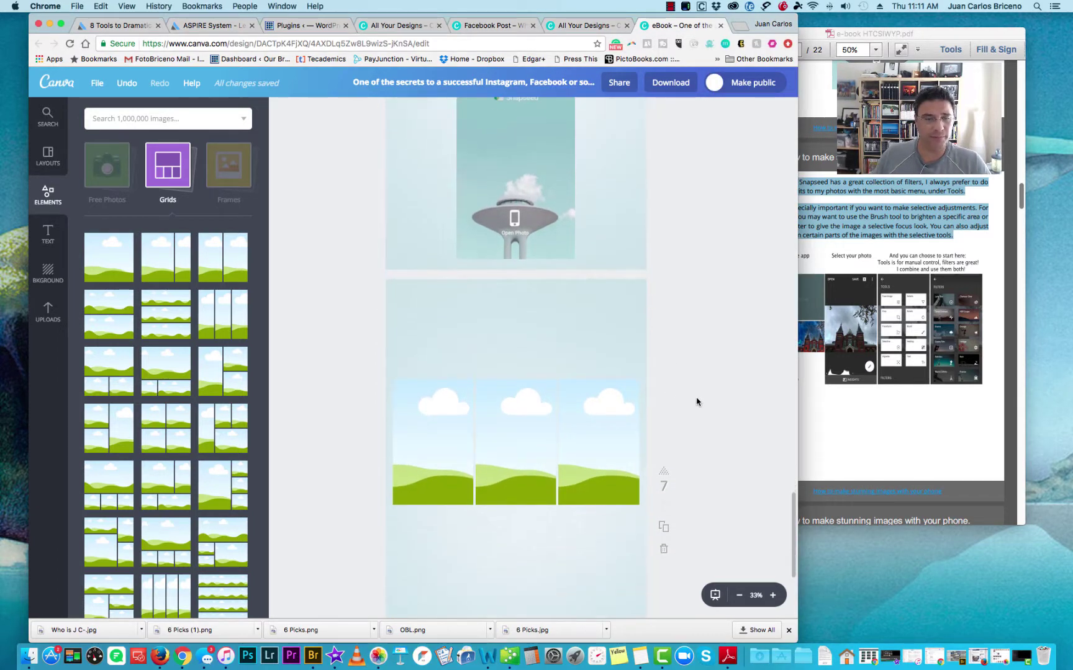
click(523, 435)
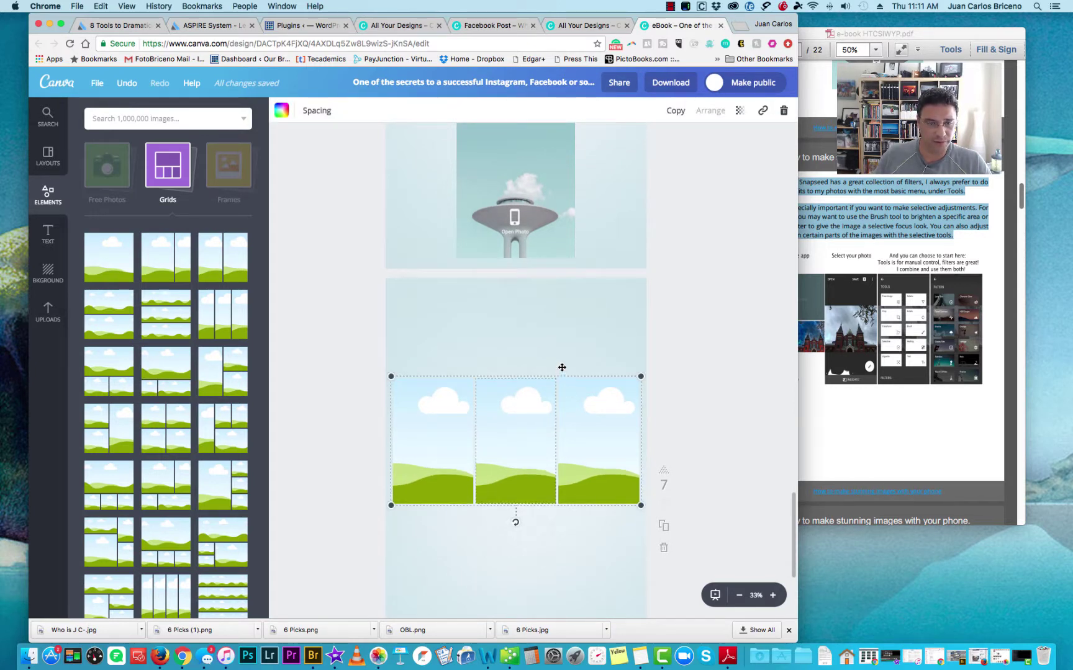
drag(510, 401, 509, 537)
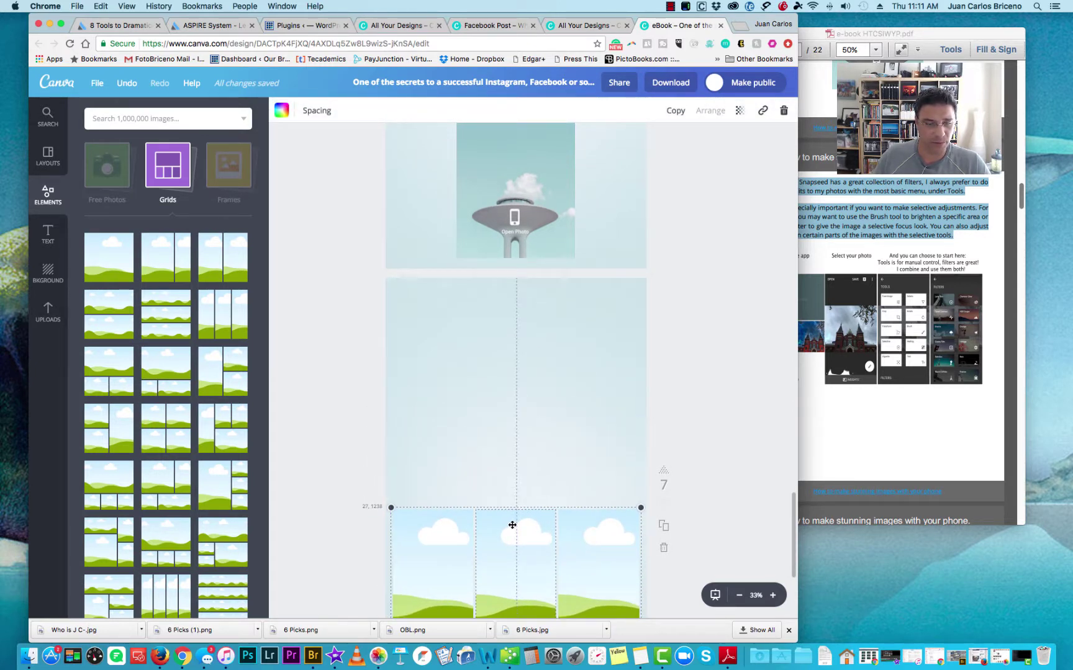
click(731, 376)
Add a body text box about 1223 px wide across the top of page 7 and paste the copied Snapseed paragraphs into it
click(48, 234)
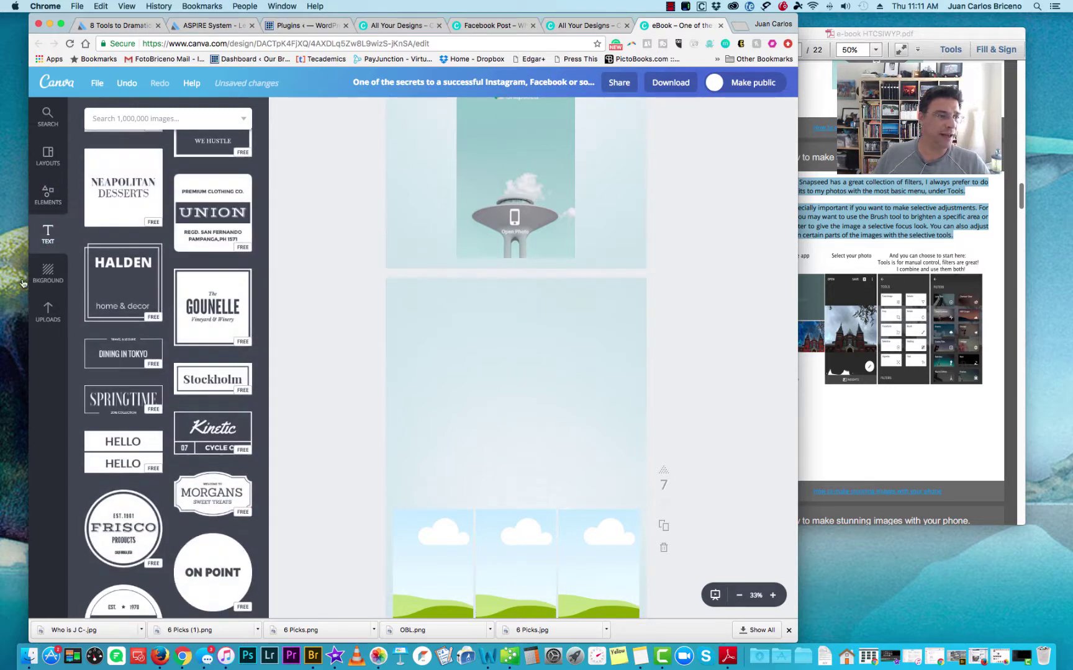
scroll(202, 266, up, 10)
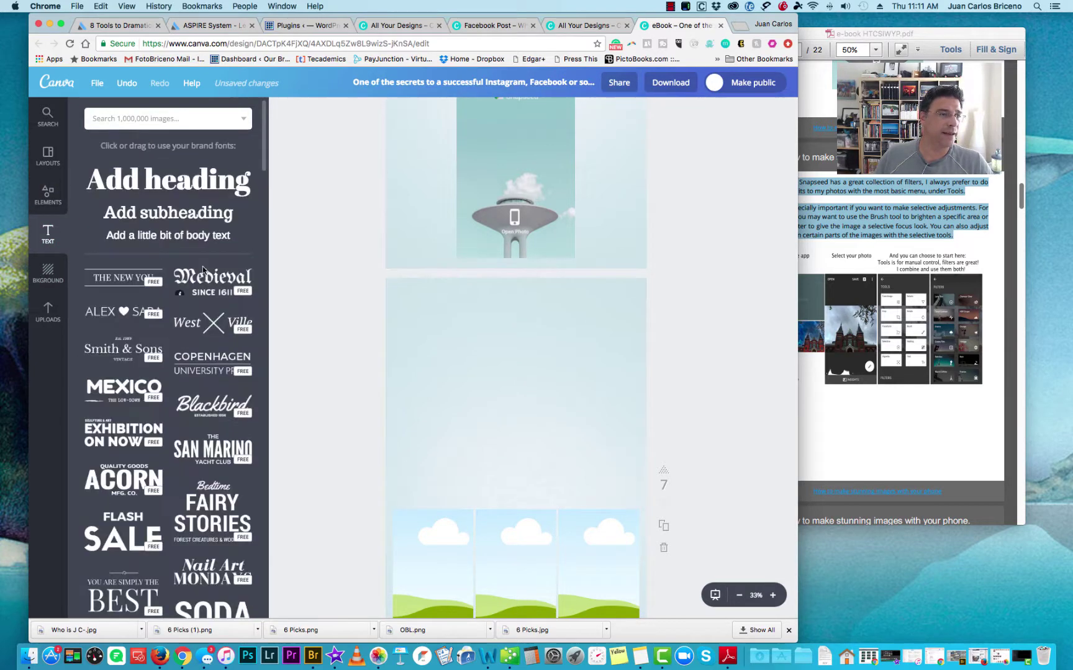
click(182, 236)
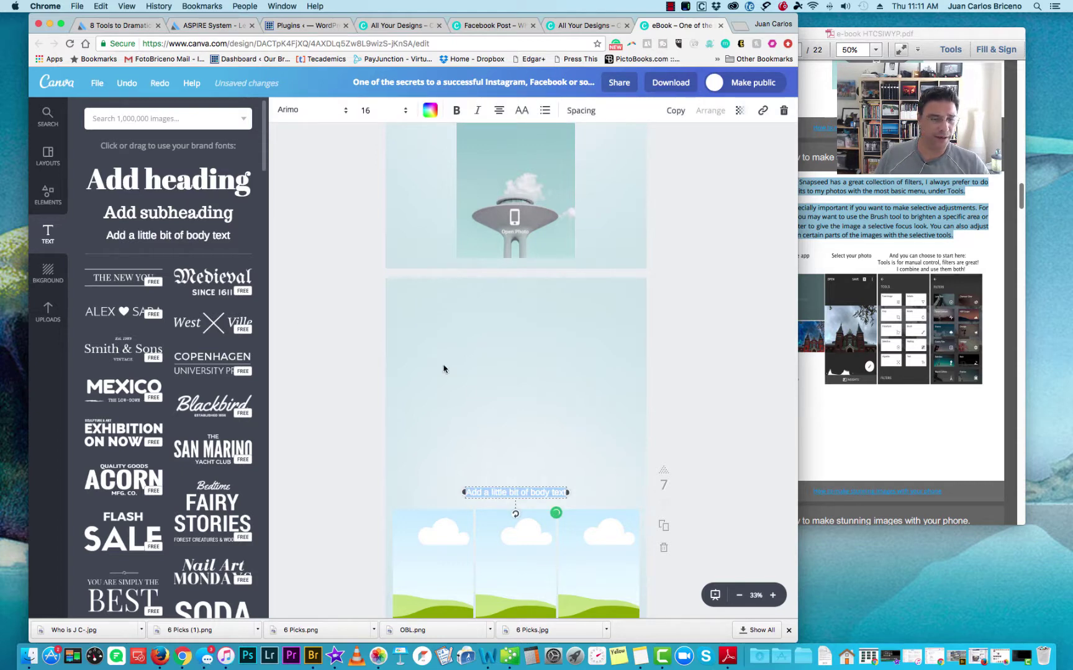
drag(559, 483, 632, 301)
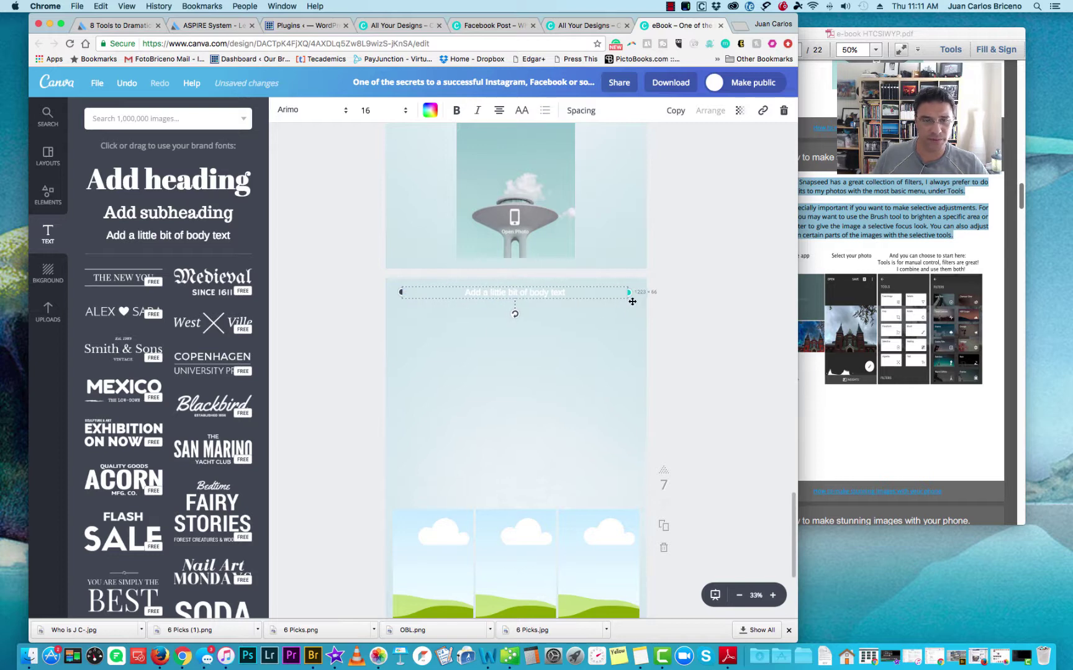
click(606, 294)
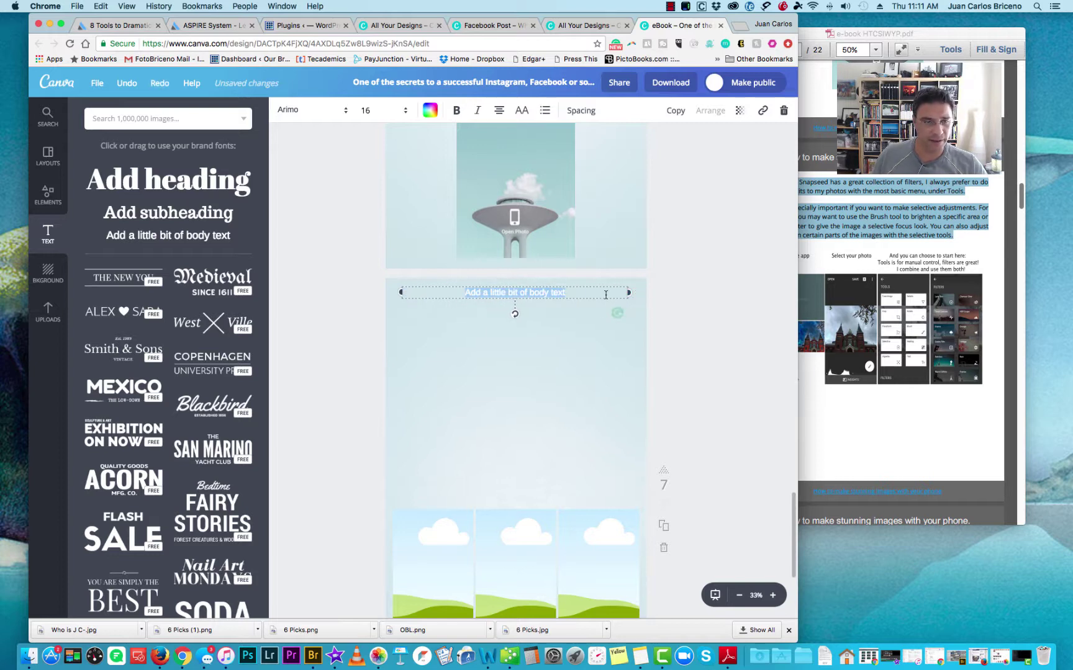
key(super+v)
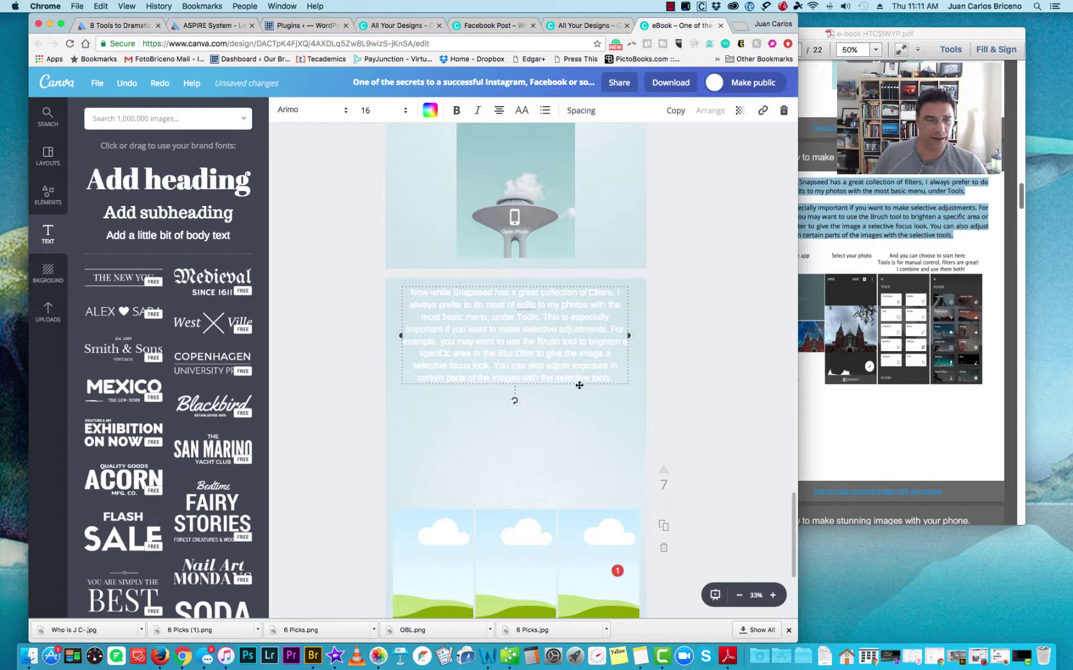
Colour all of the pasted text on page 7 with the dark navy document colour
drag(618, 379, 405, 293)
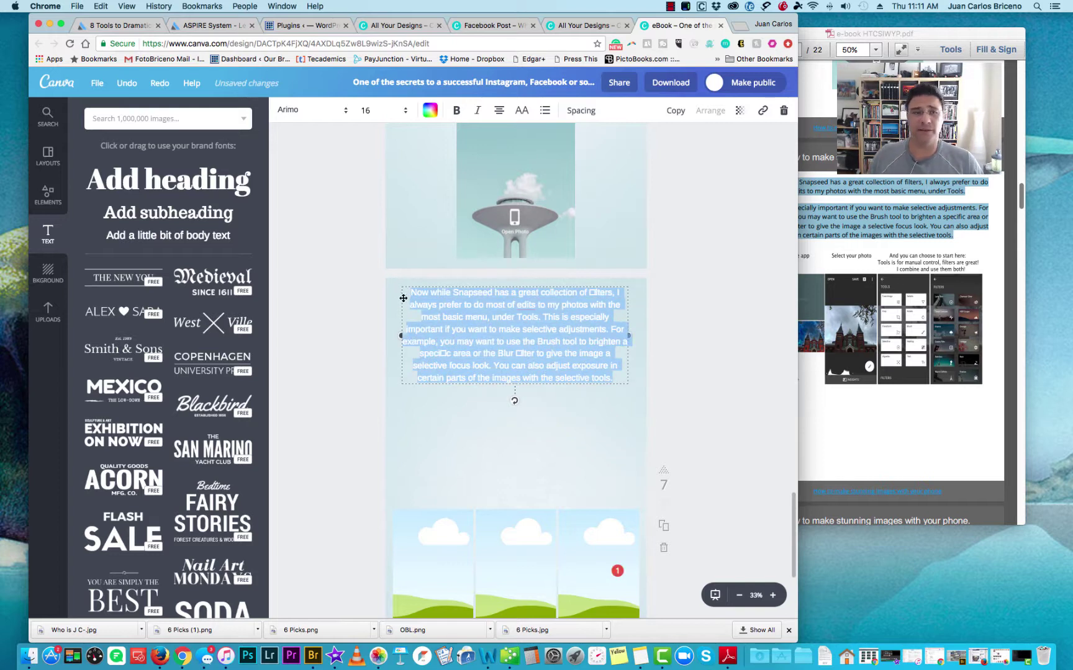
click(430, 110)
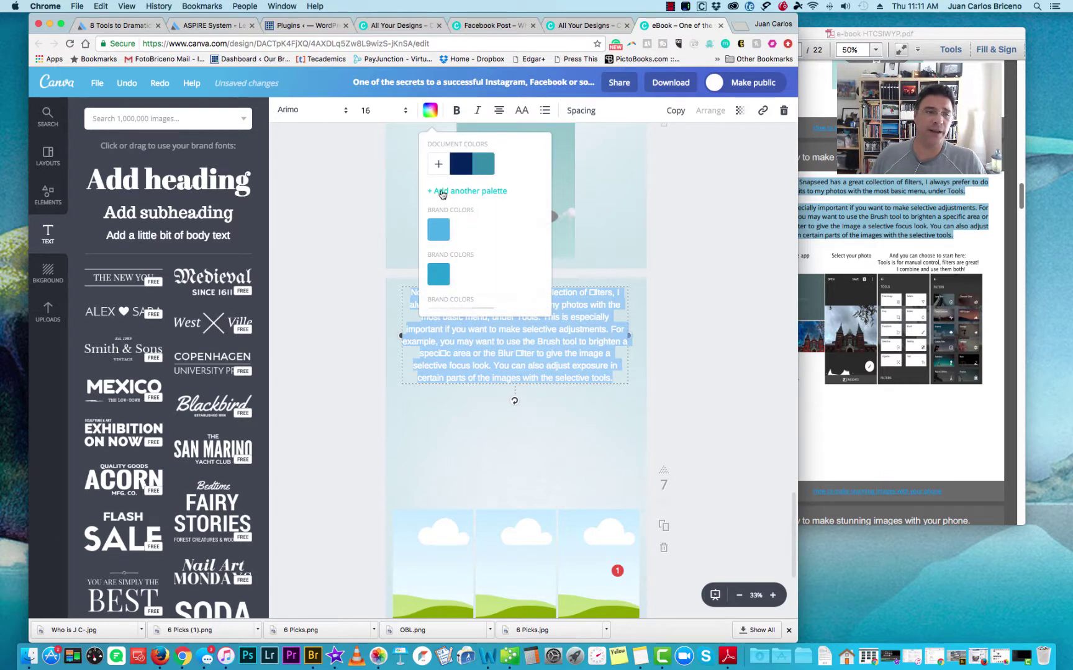
click(462, 166)
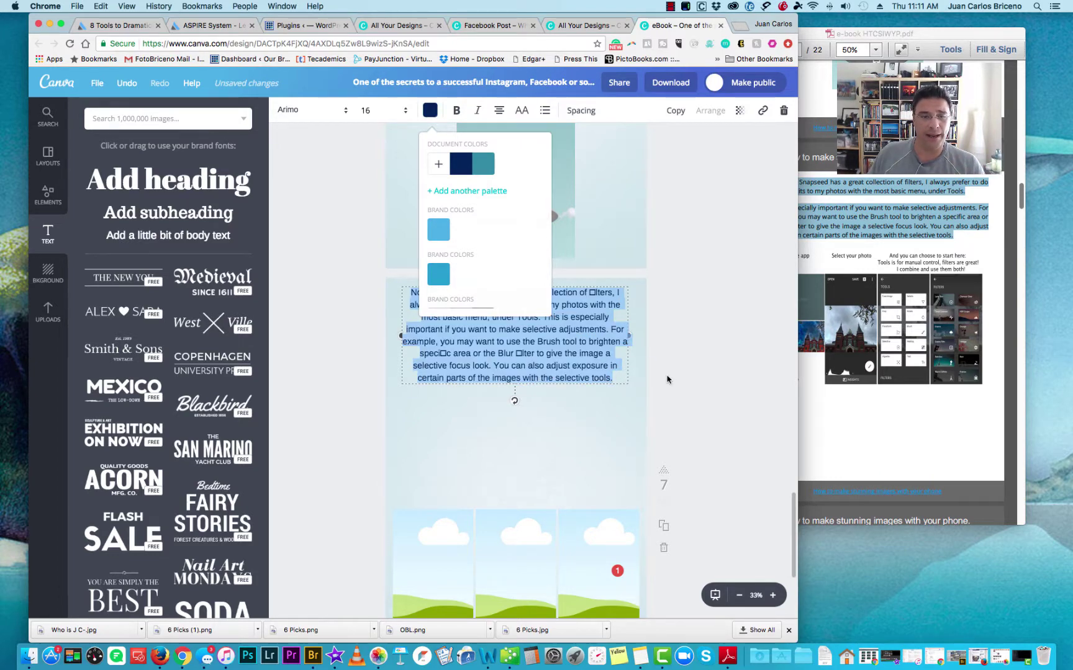
click(621, 374)
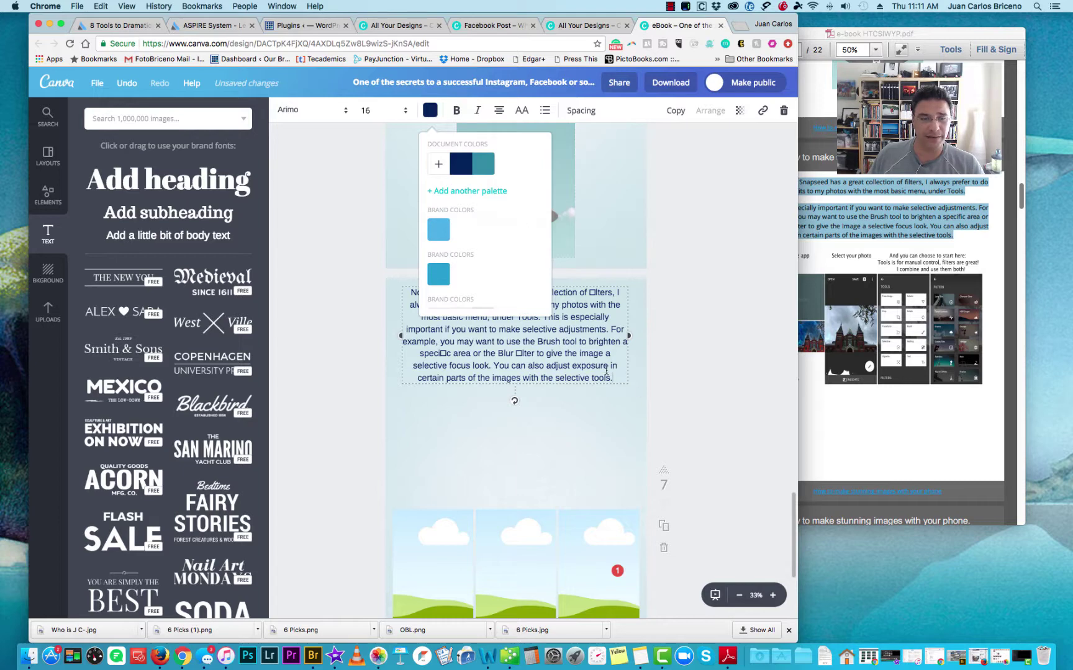
Left-align the whole Snapseed text on page 7 and widen its text box to about 1259 px
key(super+a)
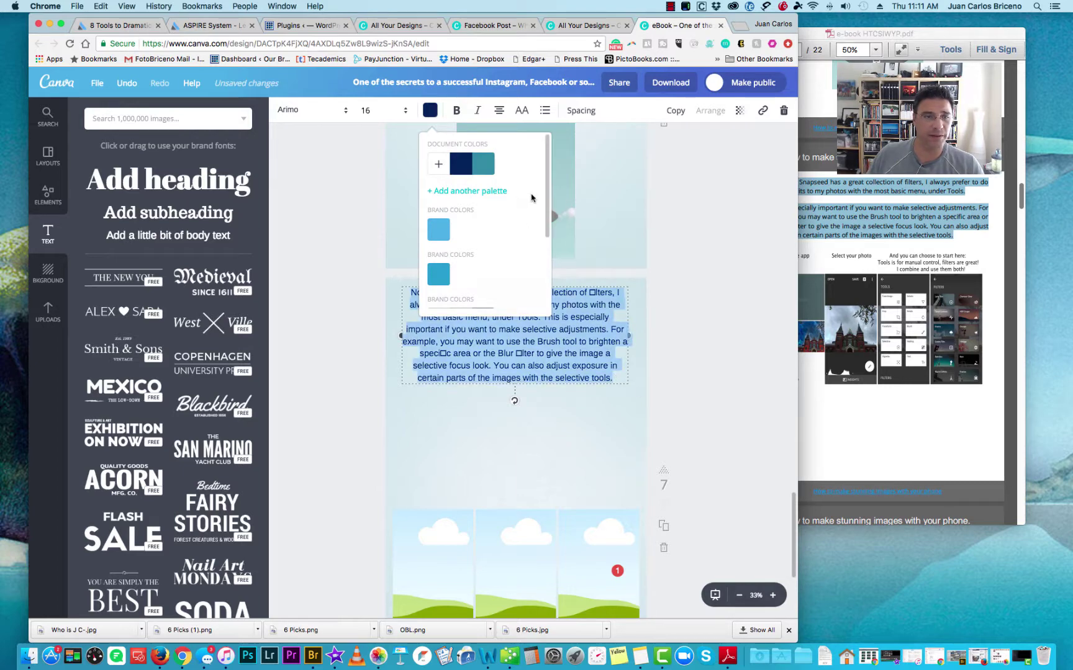
click(651, 201)
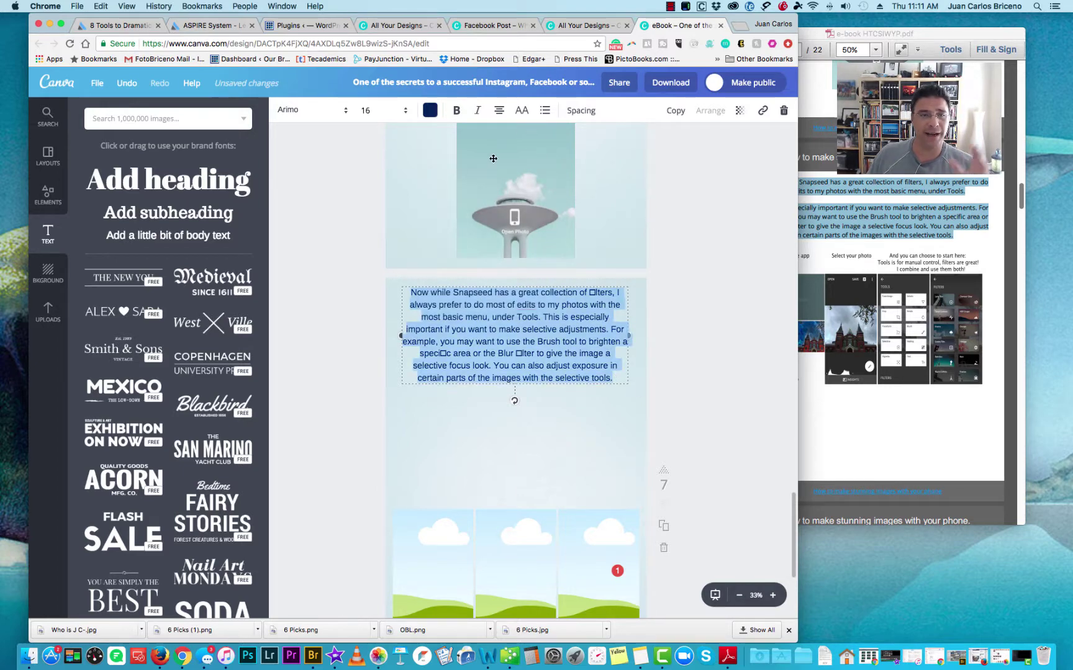
click(498, 111)
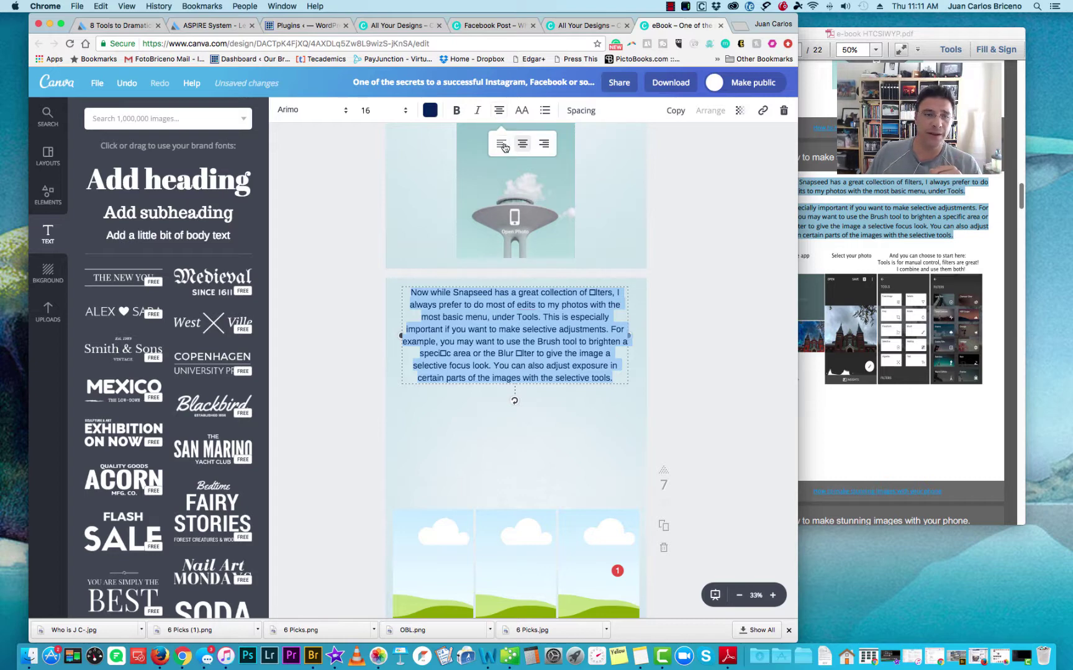
click(502, 145)
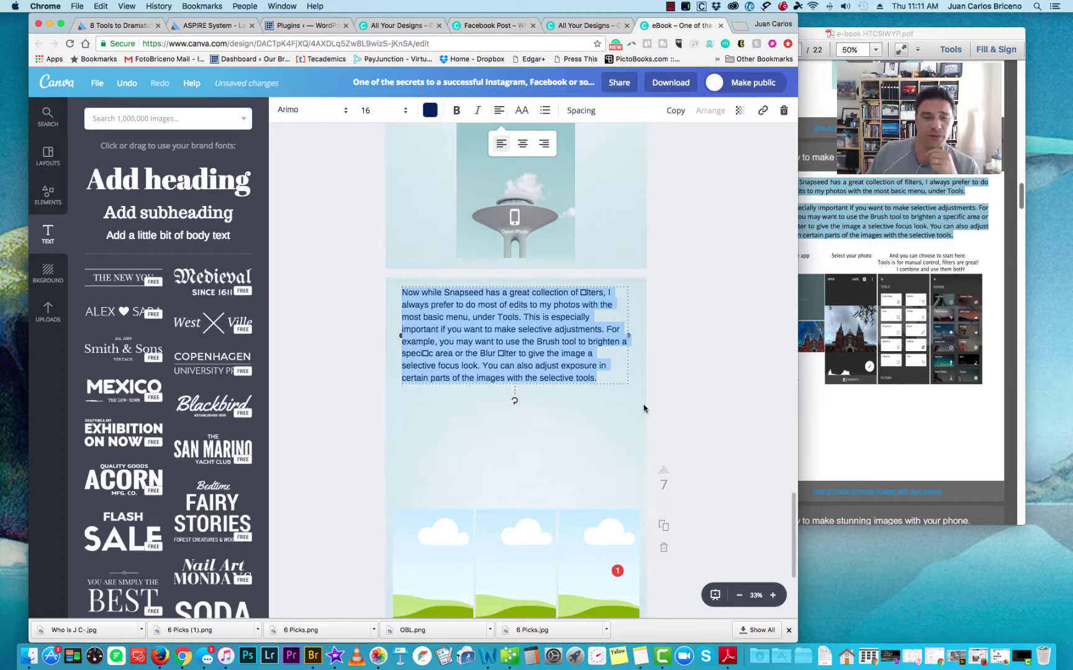
click(622, 372)
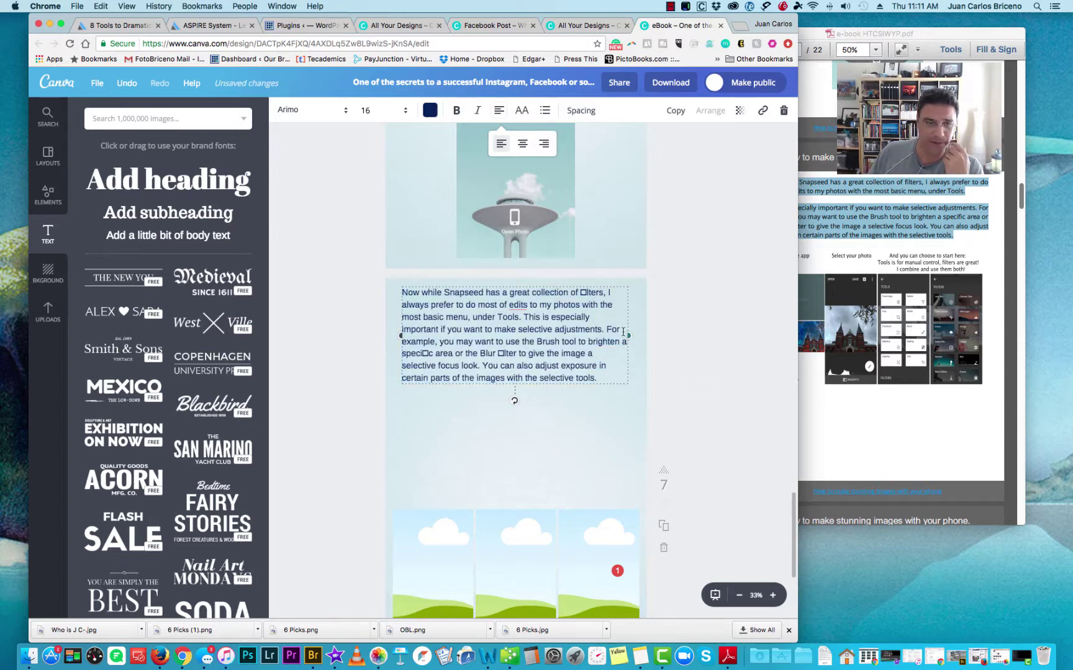
drag(630, 335, 635, 335)
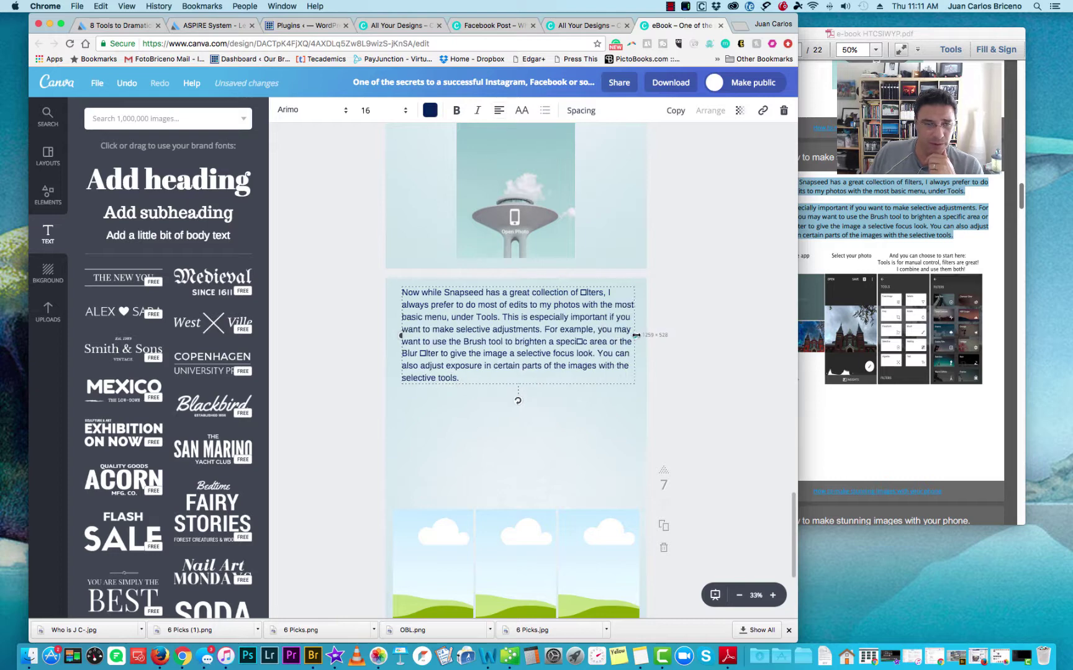
Replace the broken character in the word "filters" on the text's first line with "fi"
key(super+z)
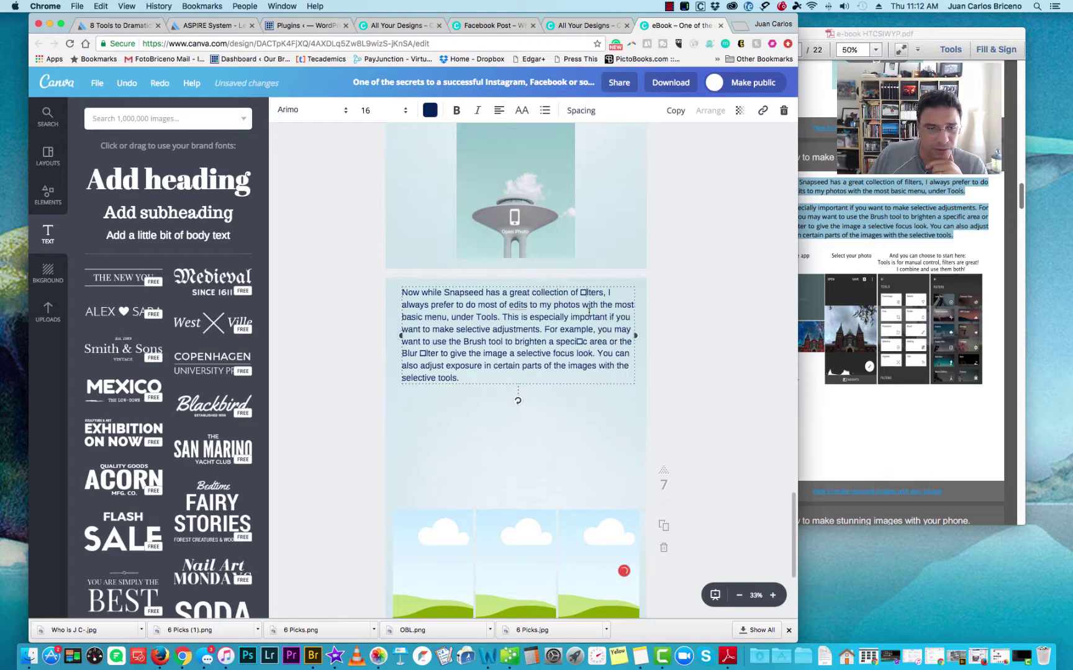
key(BackSpace)
text(fi)
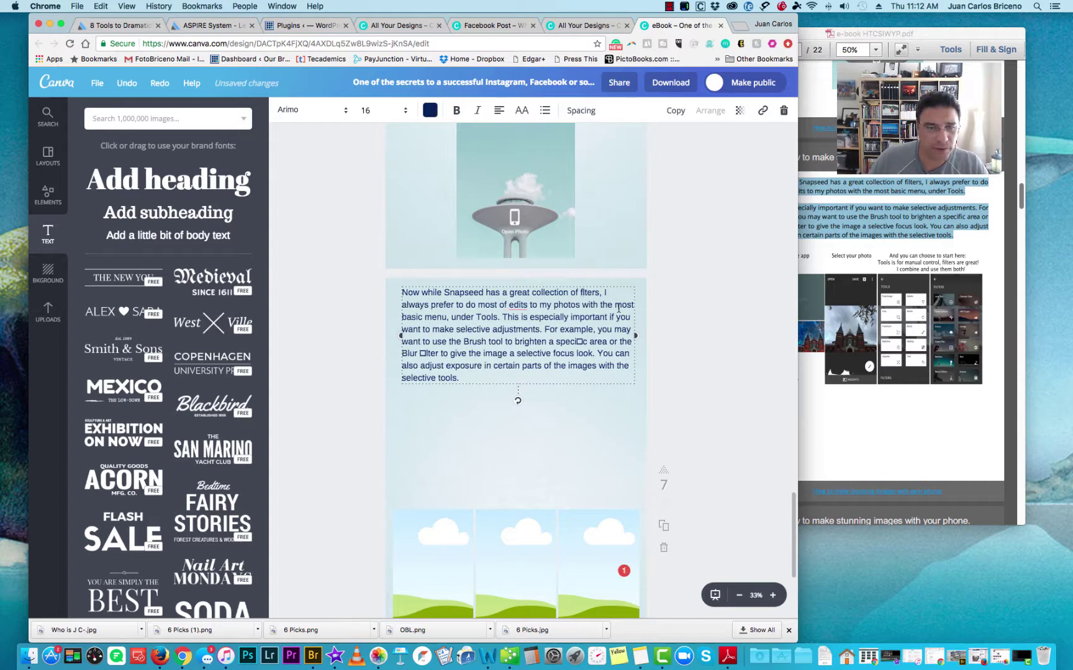
Insert the suggested "the" before "edits" in the Snapseed text and start a new paragraph at "This is especially important"
mouse_move(522, 305)
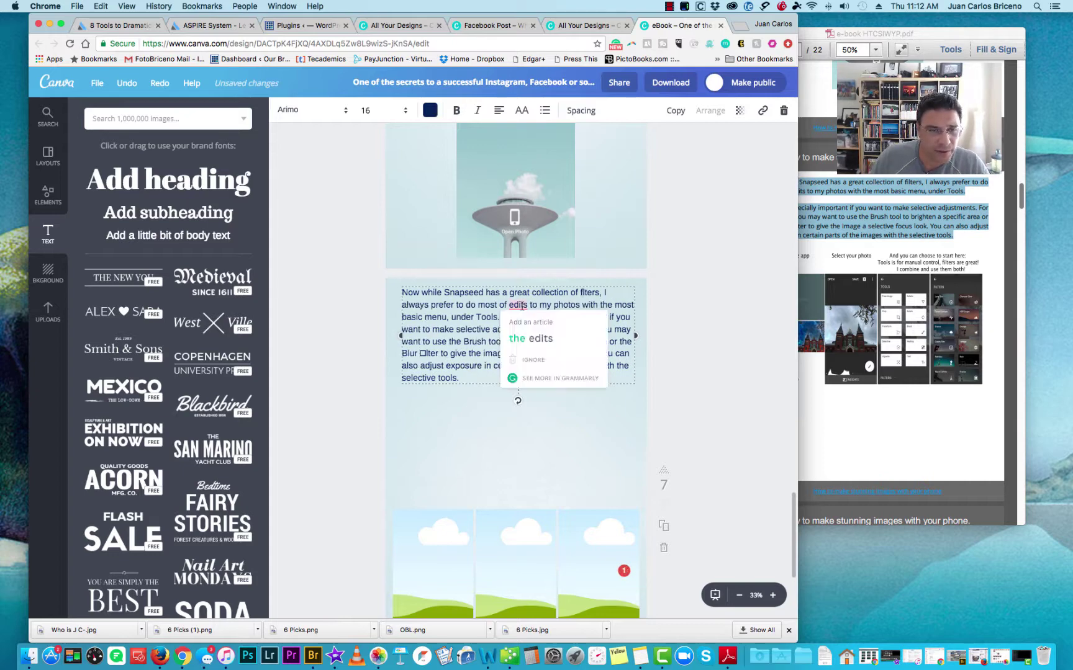
click(535, 340)
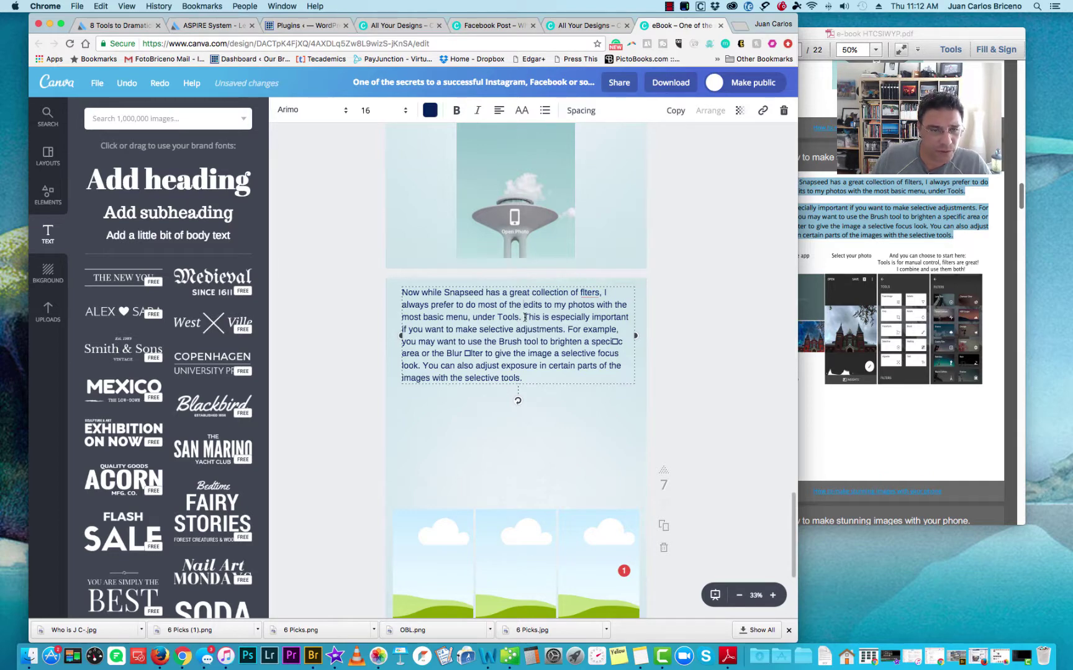
key(Return)
key(Return)
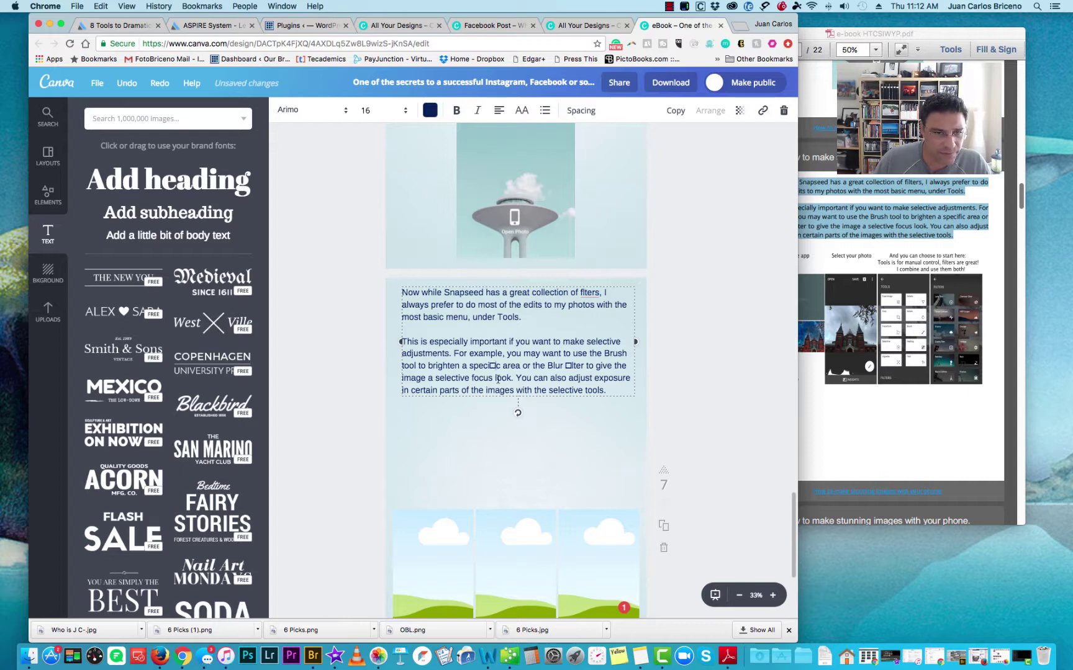
Replace the broken characters in "specific" and "Filter" with "if" and "F", and start a new paragraph at "You can also adjust exposure"
key(BackSpace)
key(BackSpace)
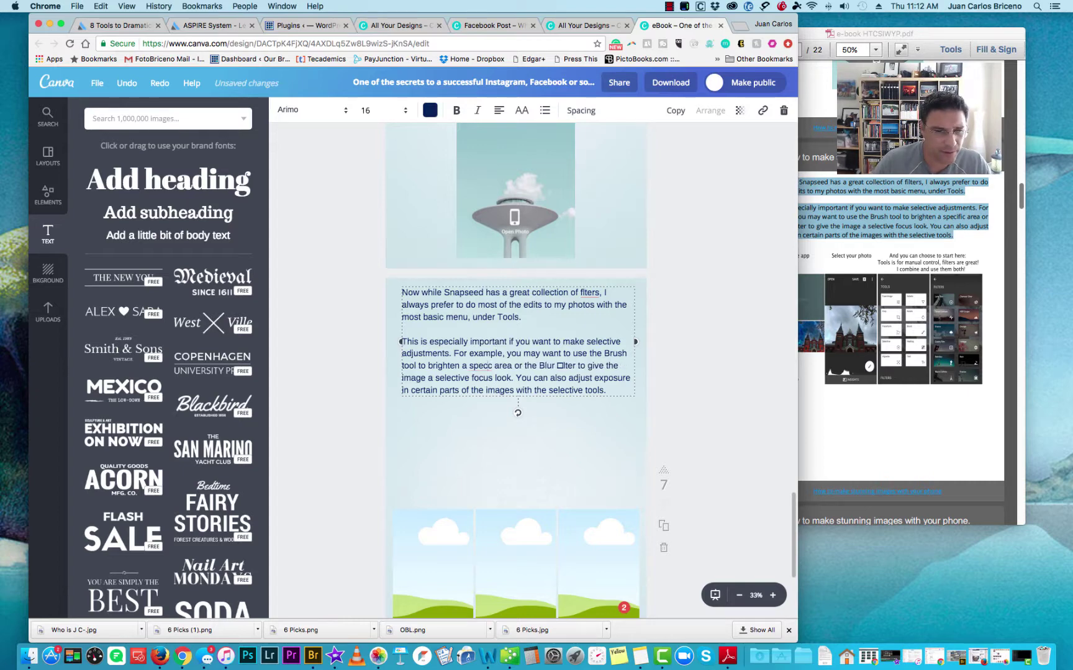
text(if)
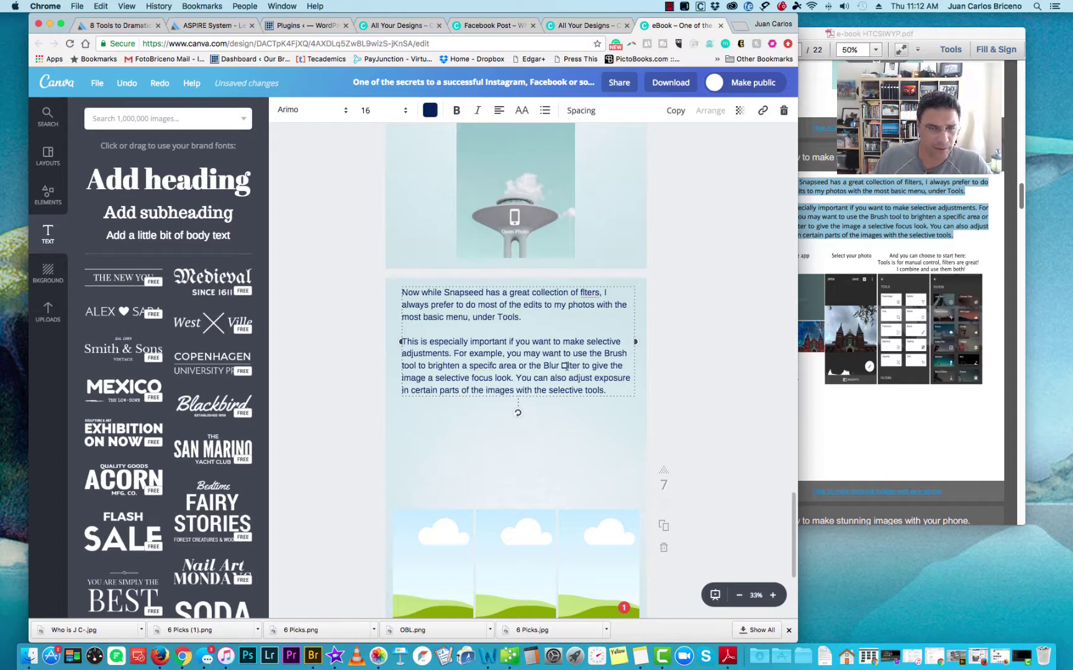
key(BackSpace)
text(F)
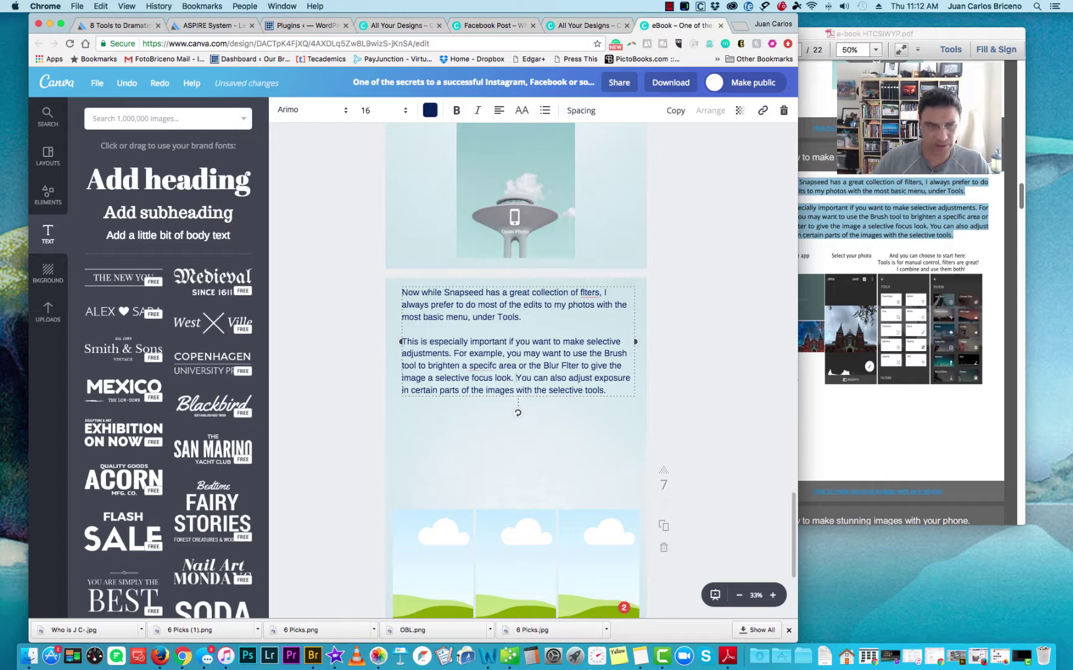
key(Return)
key(Return)
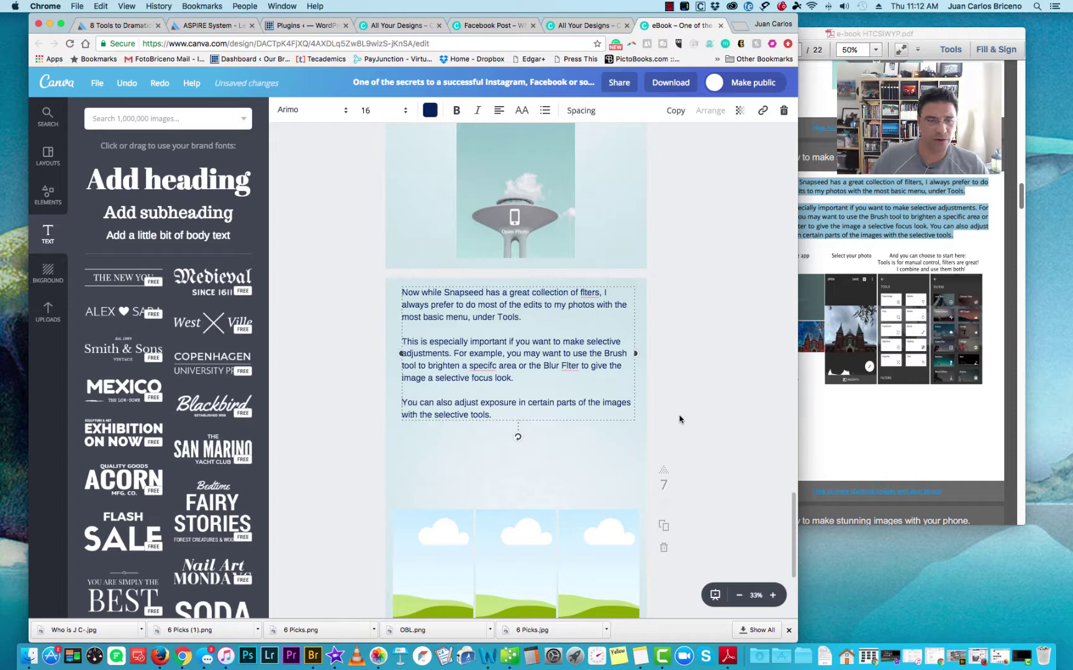
Correct the three misspelled words in the Snapseed text to "filters", "Filter" and "specific" using the spelling suggestions
right_click(586, 295)
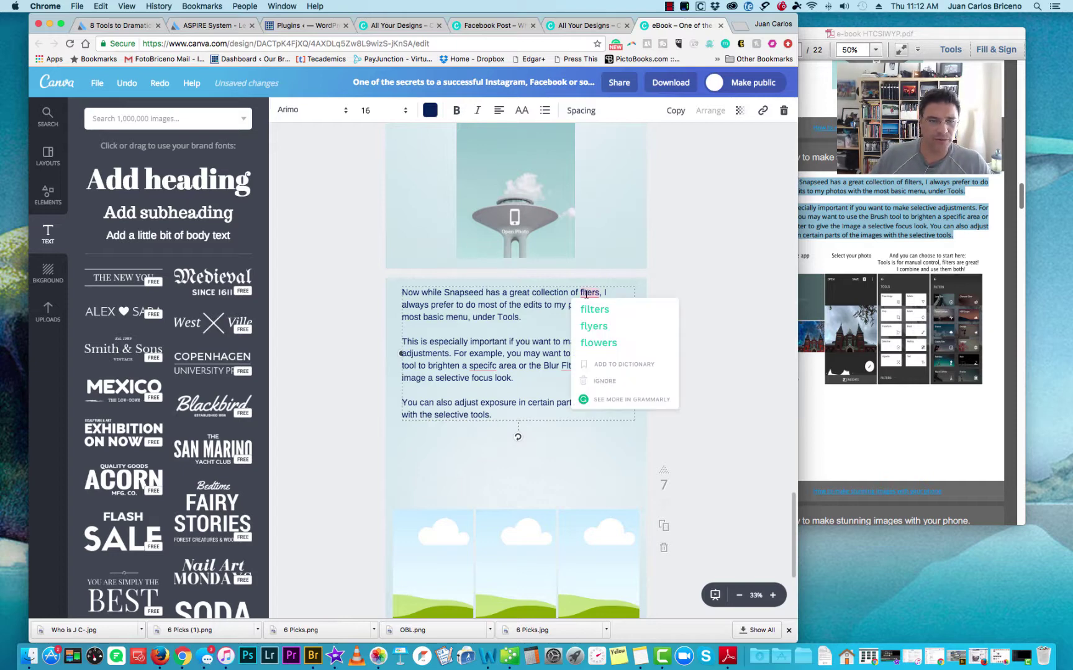
click(592, 306)
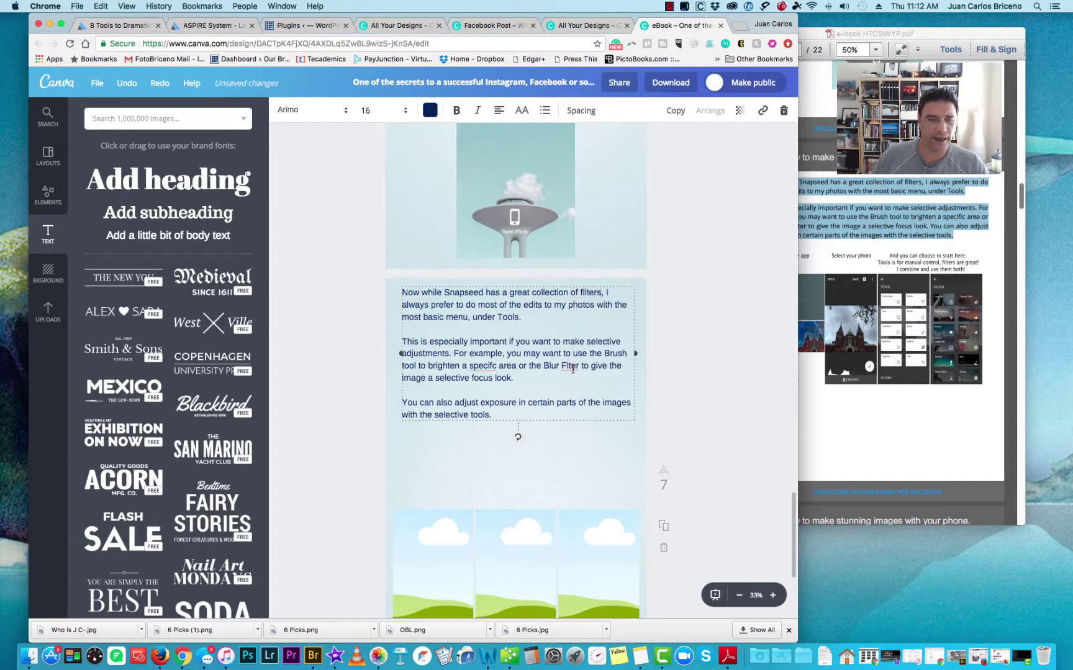
right_click(570, 367)
click(577, 380)
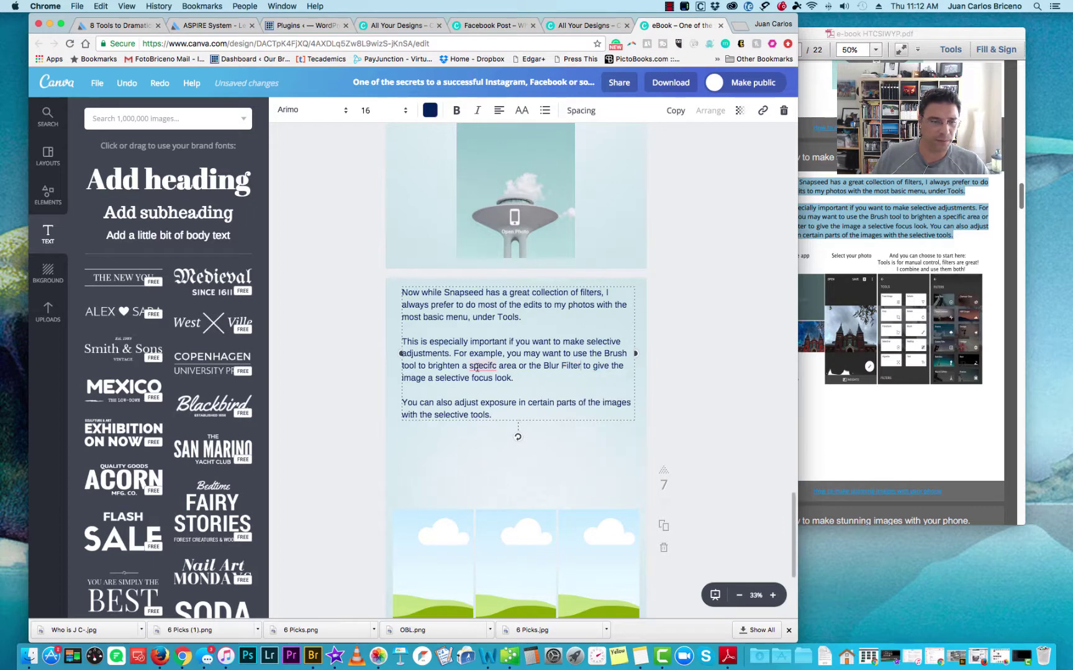
right_click(476, 366)
click(499, 380)
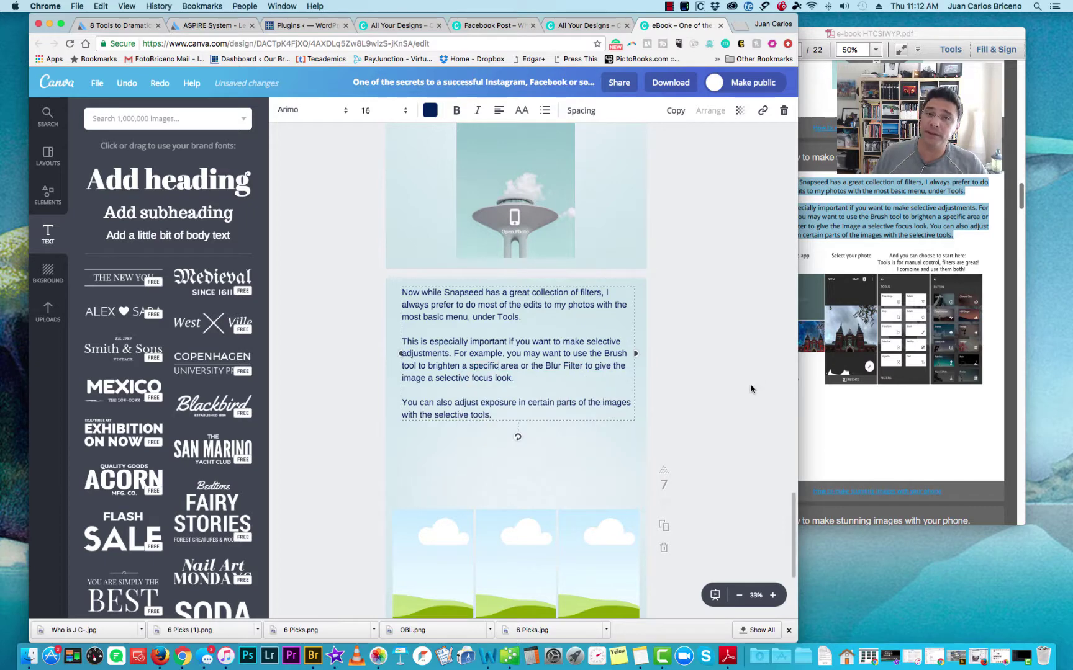
Shift the Snapseed text box slightly down on page 7 and move the three-photo grid up to just below it
scroll(733, 396, down, 1)
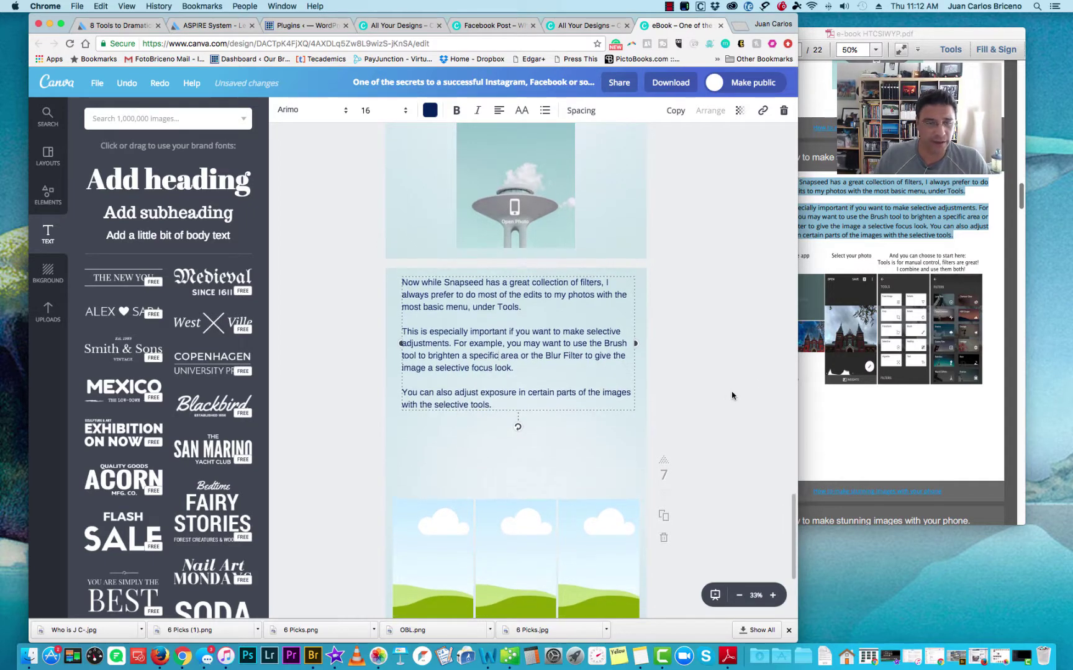
click(723, 401)
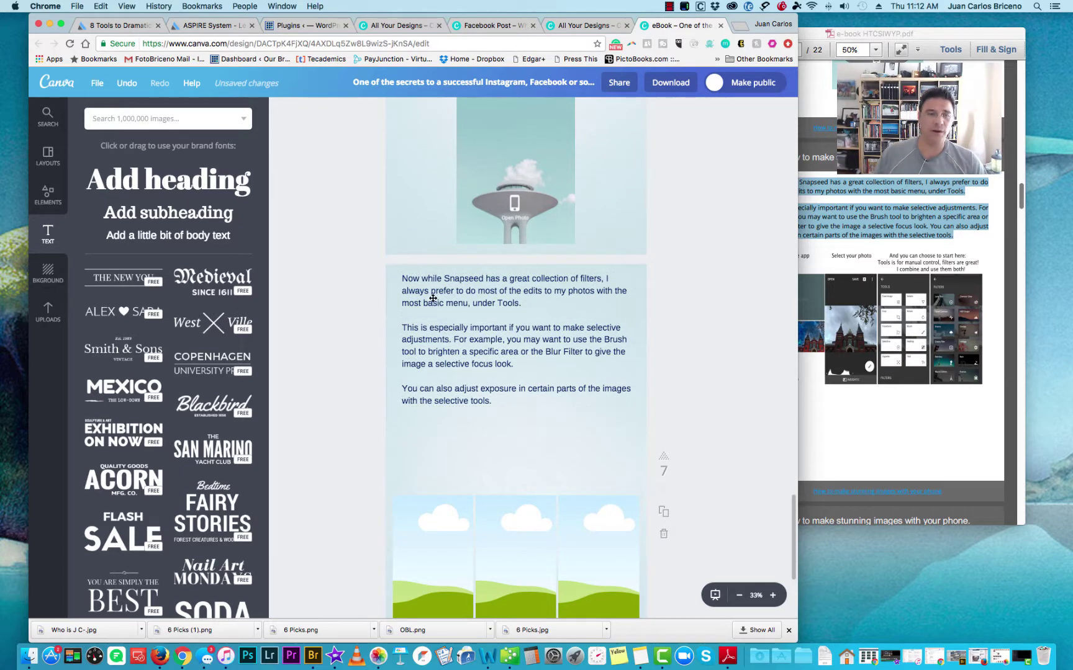
drag(576, 311, 576, 318)
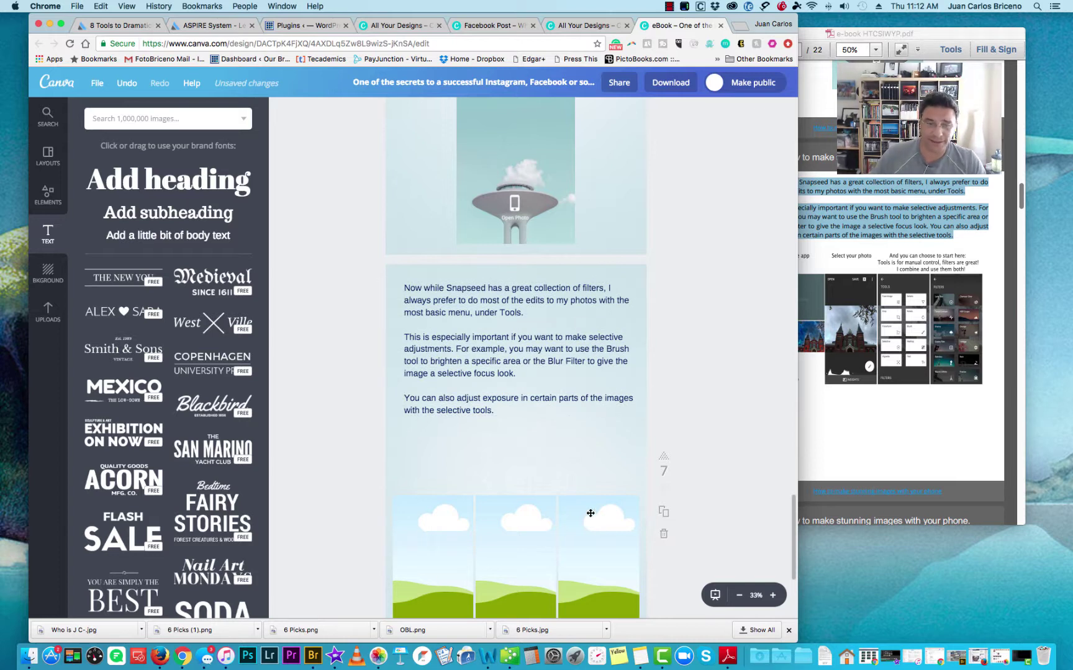
drag(589, 546, 590, 478)
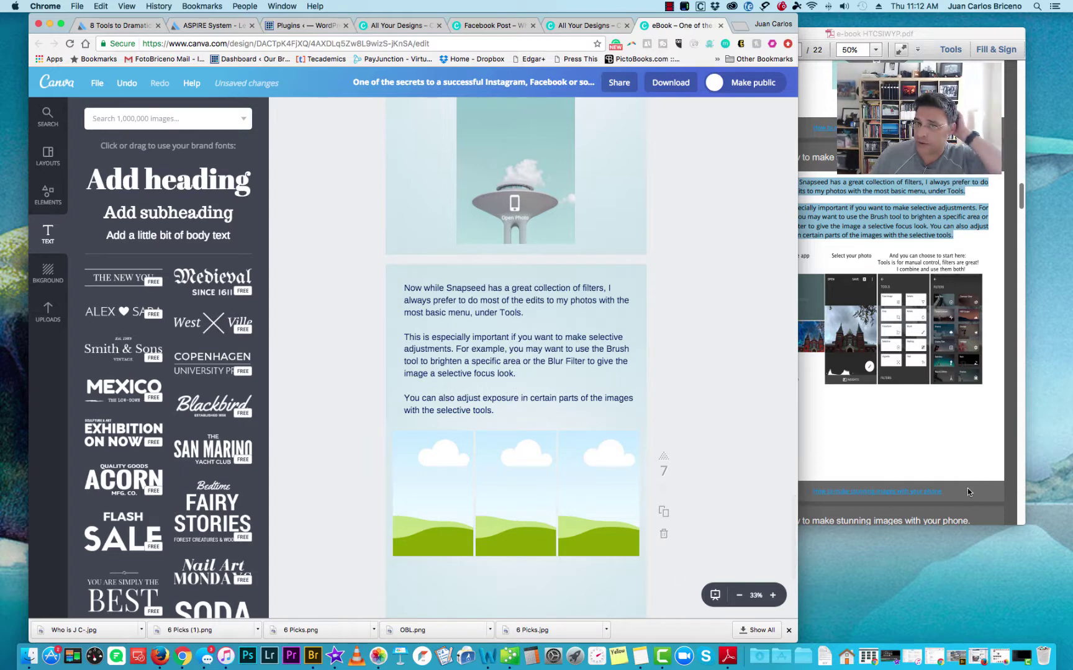
Fill page 7's grid from left to right with the uploaded Snapseed screenshots of the opened building photo, the Tools menu and the Filters menu
click(954, 461)
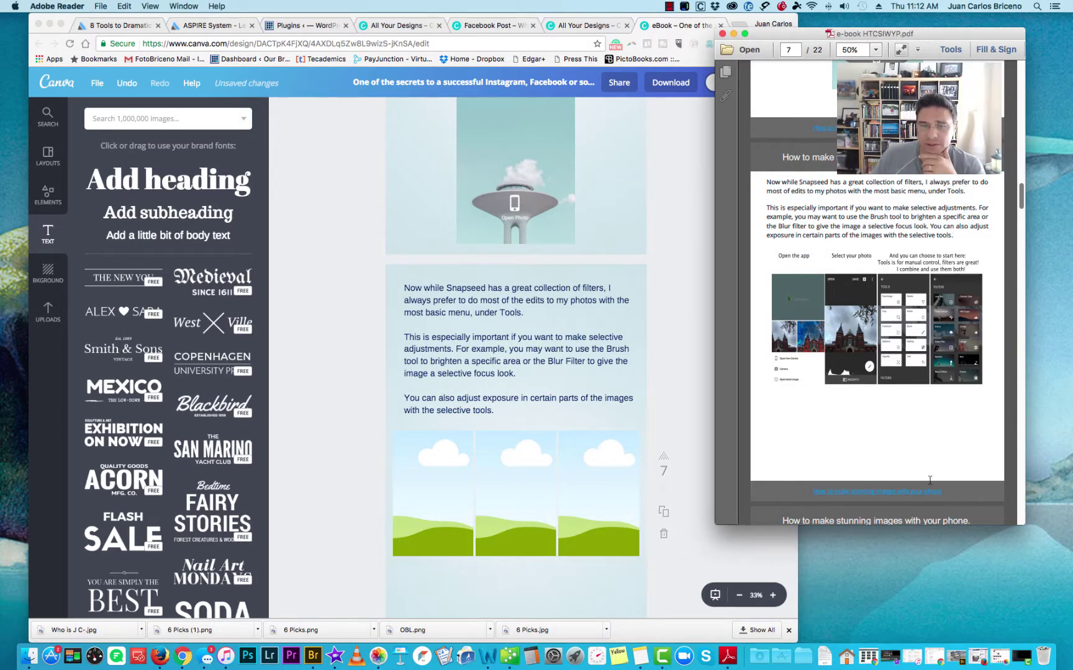
click(50, 302)
click(48, 308)
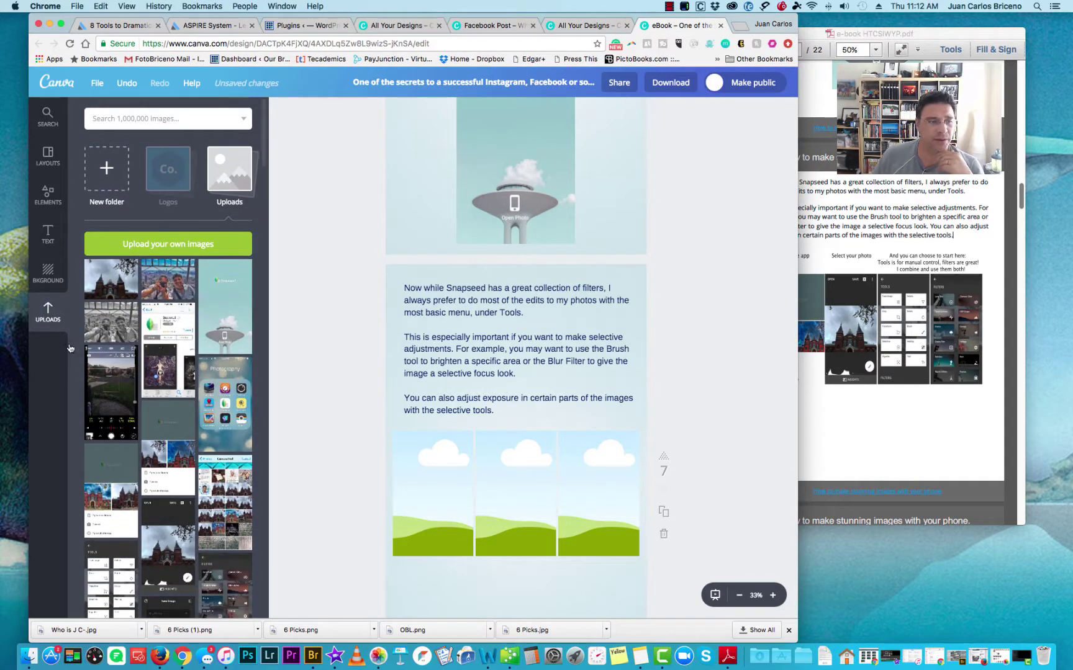
scroll(178, 404, down, 10)
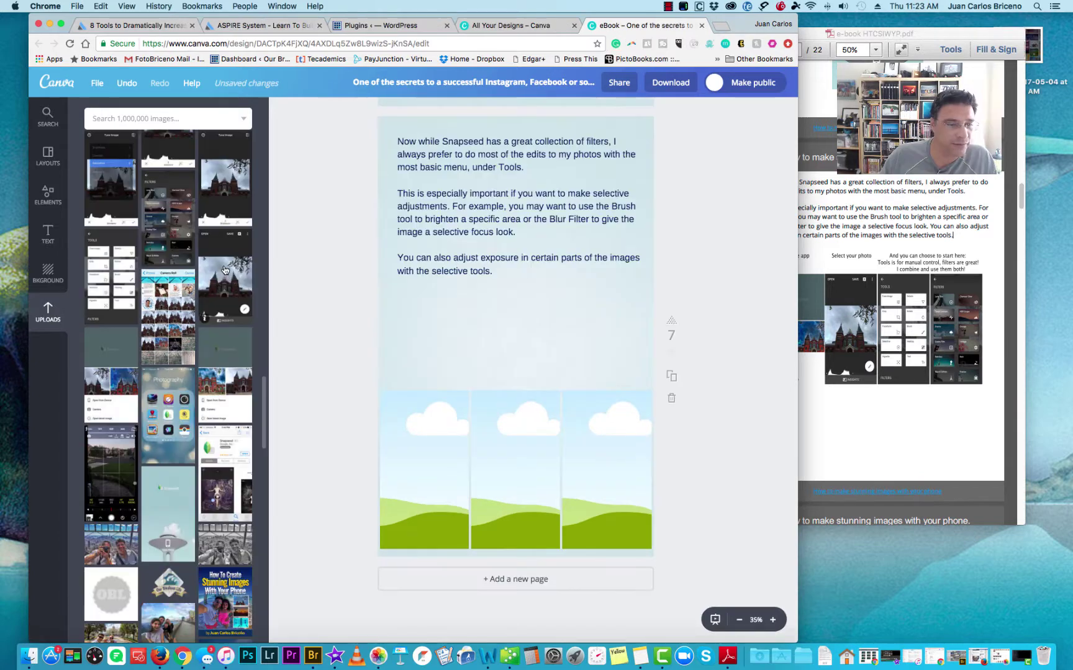
drag(225, 273, 414, 449)
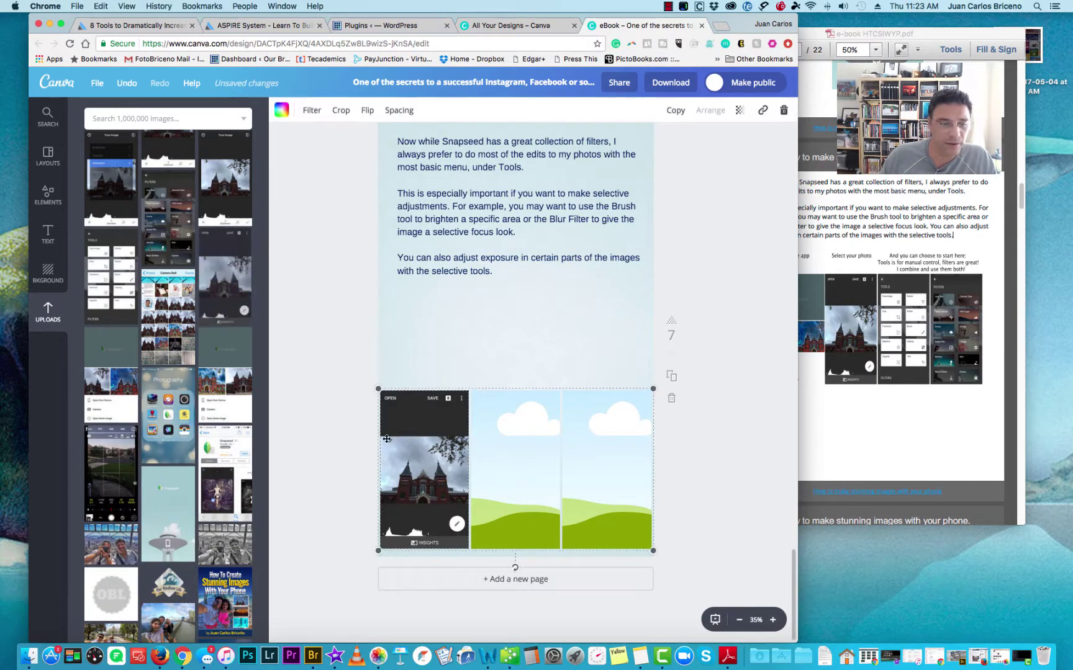
drag(103, 265, 494, 439)
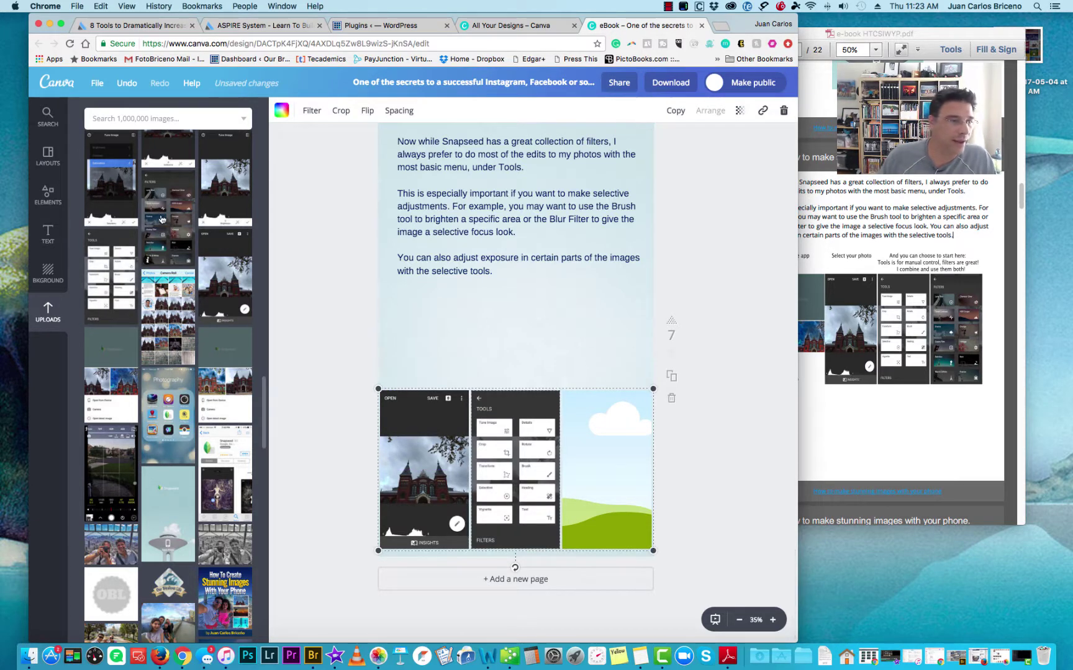
drag(162, 214, 599, 446)
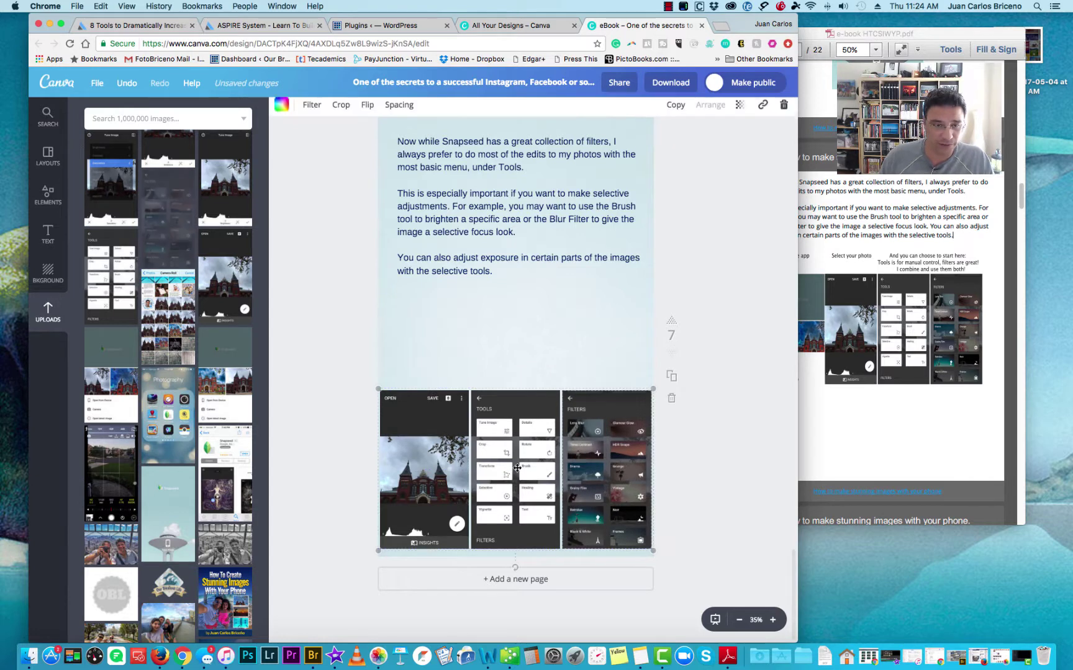
Move the filled photo grid up page 7, leaving a gap for captions between it and the Snapseed text
click(517, 373)
drag(525, 396, 525, 348)
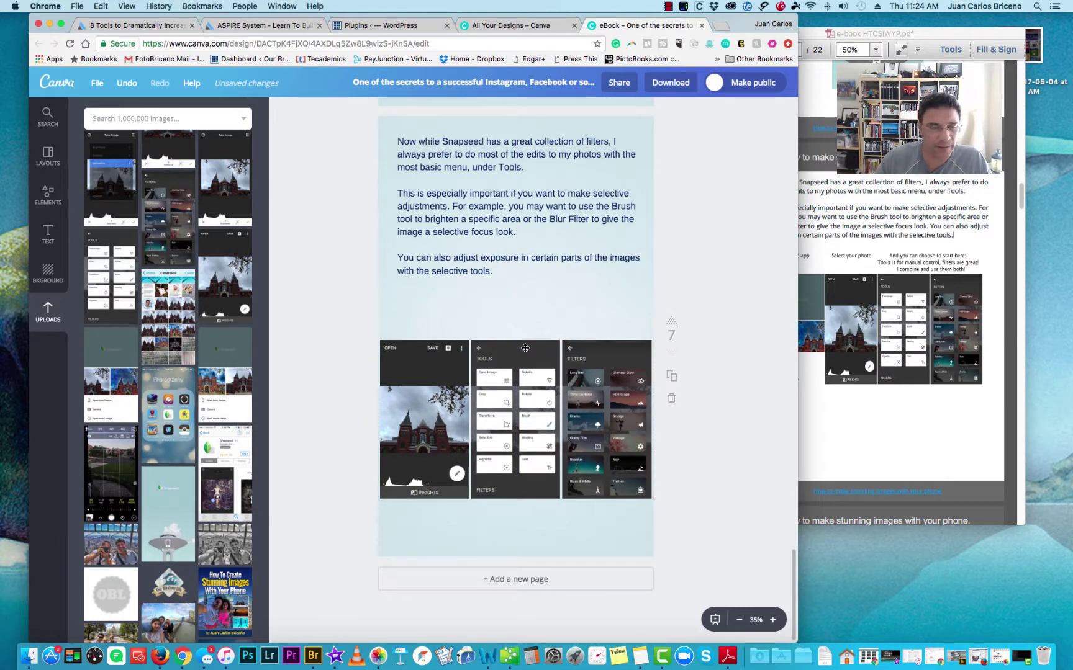
scroll(524, 348, down, 1)
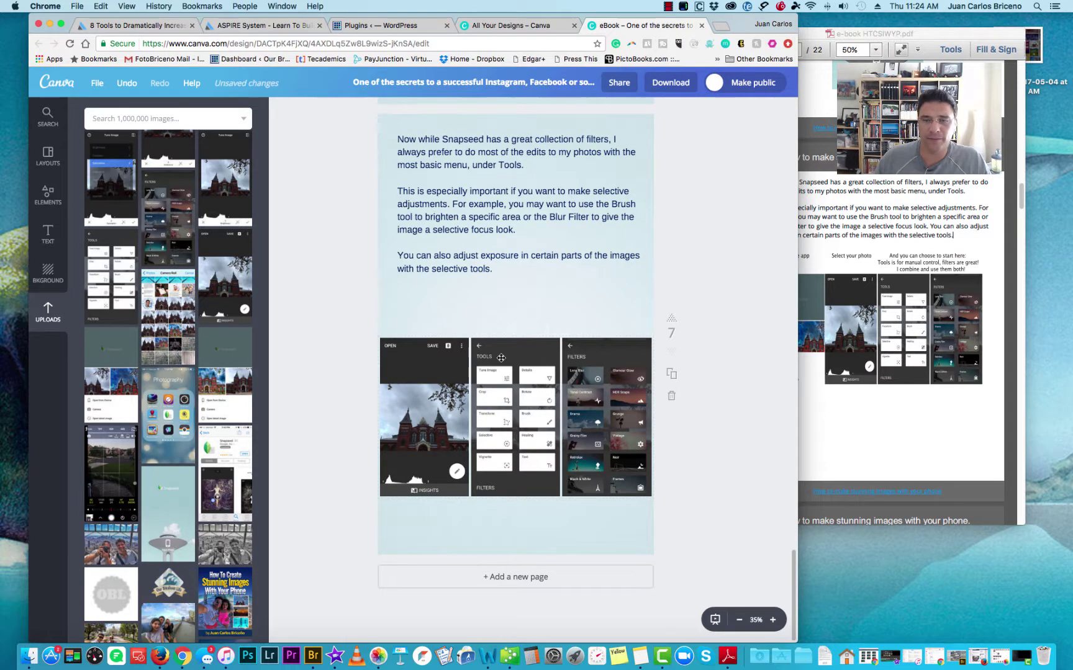
Shift the PDF window aside to expose its photo captions, and add a body text box above the grid's first photo in Canva
click(895, 431)
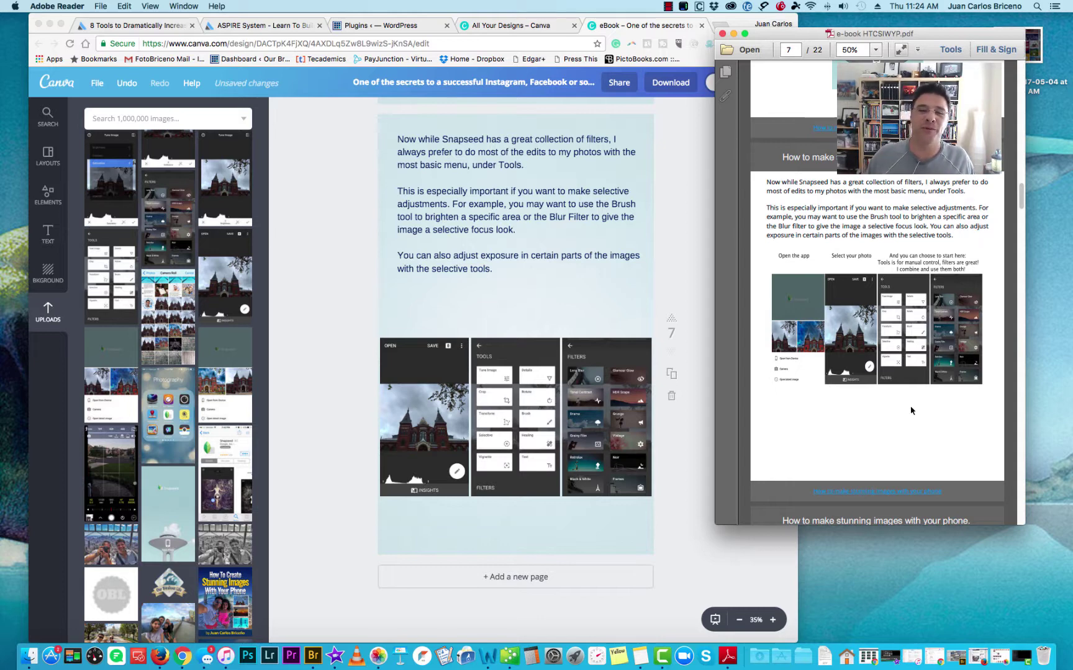
drag(756, 39, 782, 40)
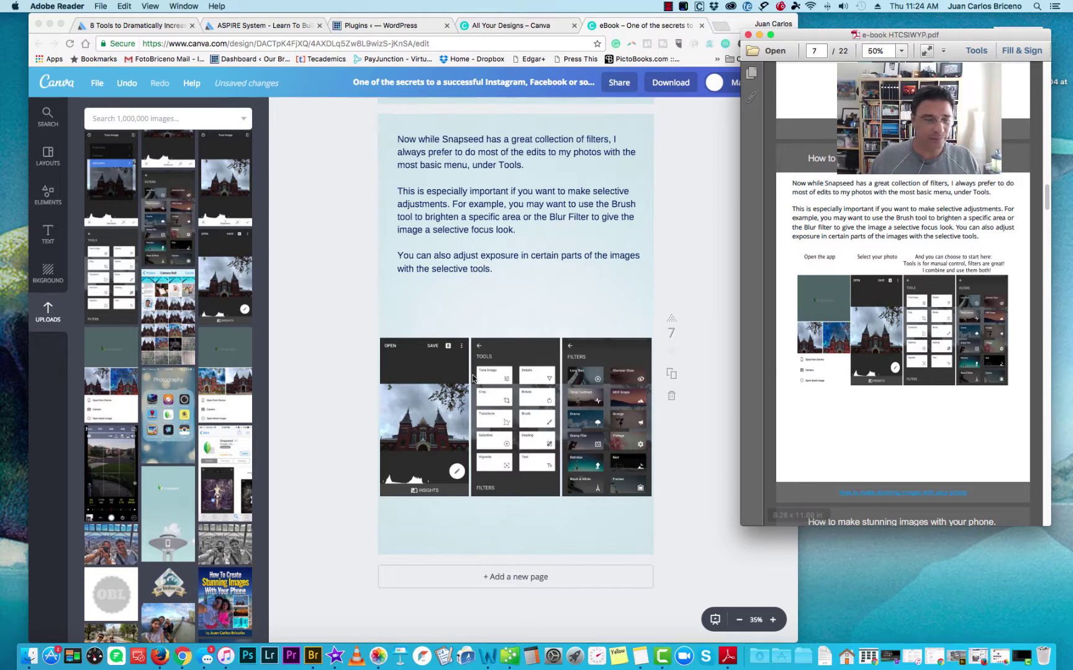
click(45, 233)
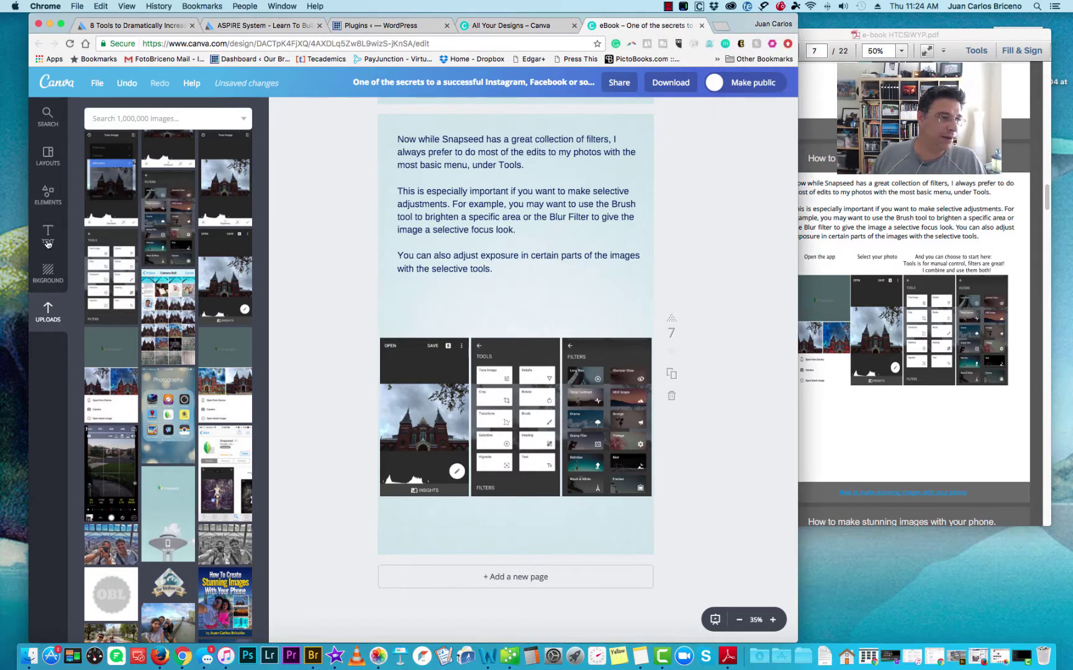
click(53, 229)
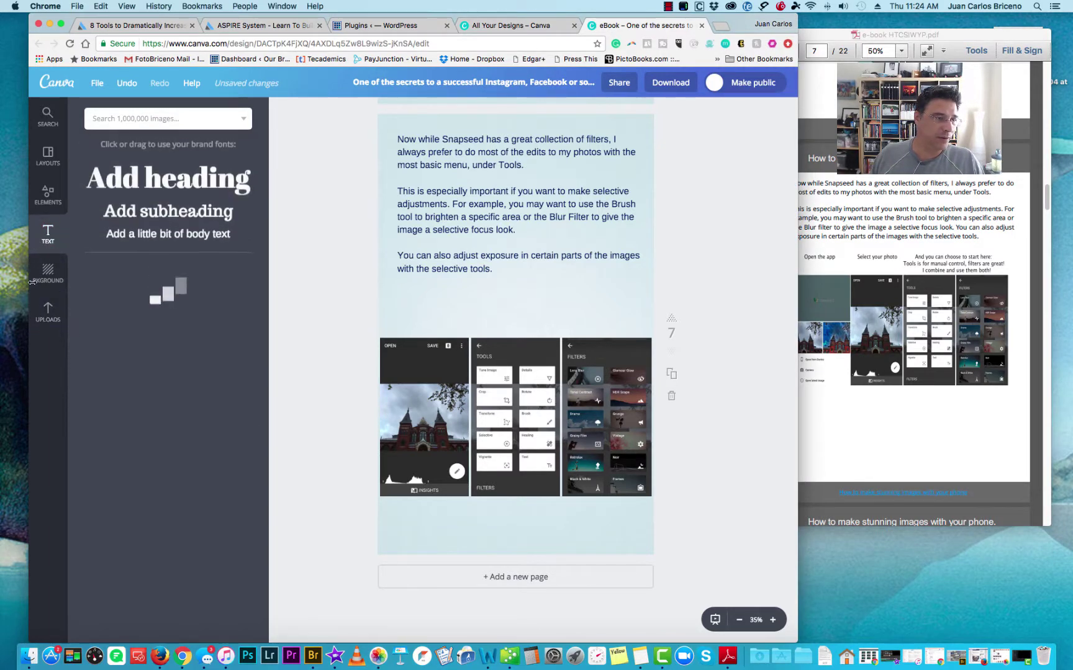
click(142, 236)
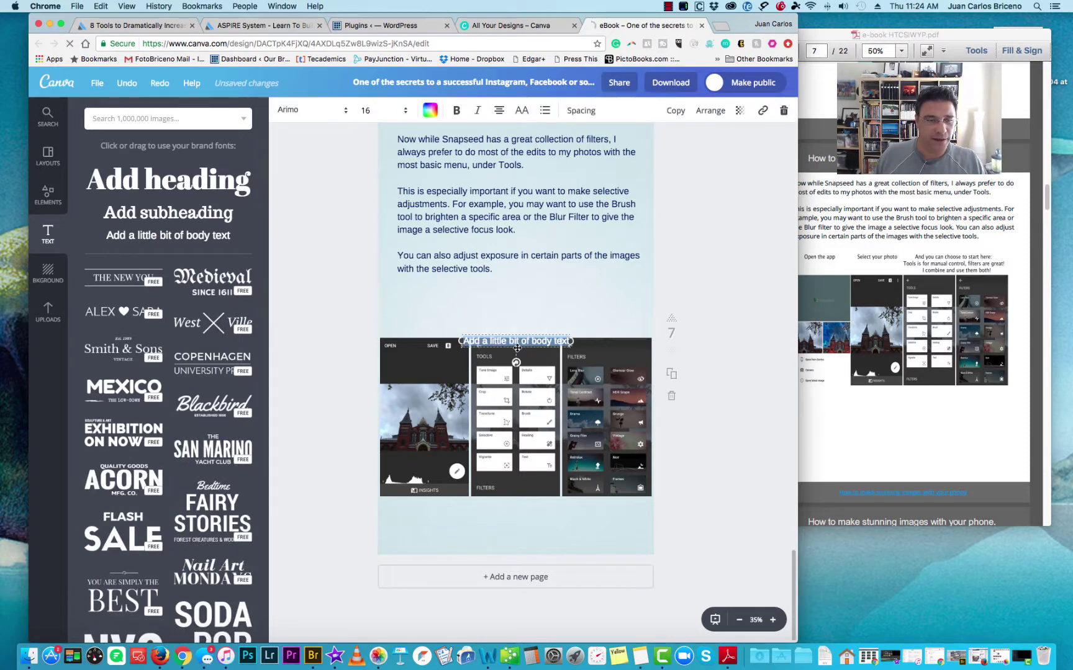
drag(509, 354, 442, 331)
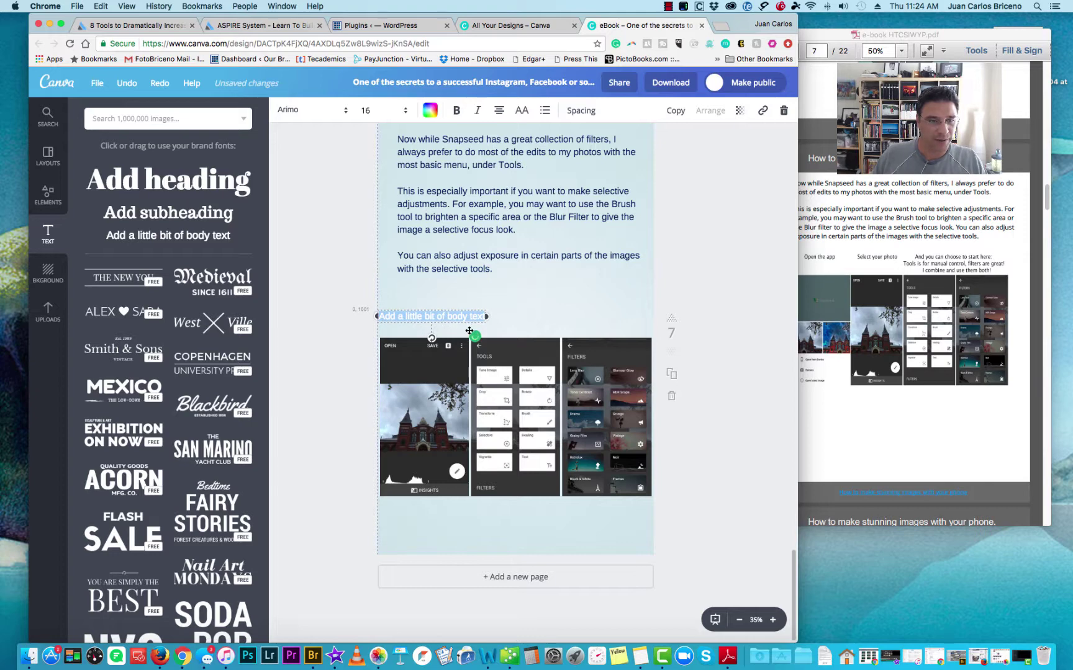
Colour the new caption text above the first photo with the dark navy document colour
click(430, 110)
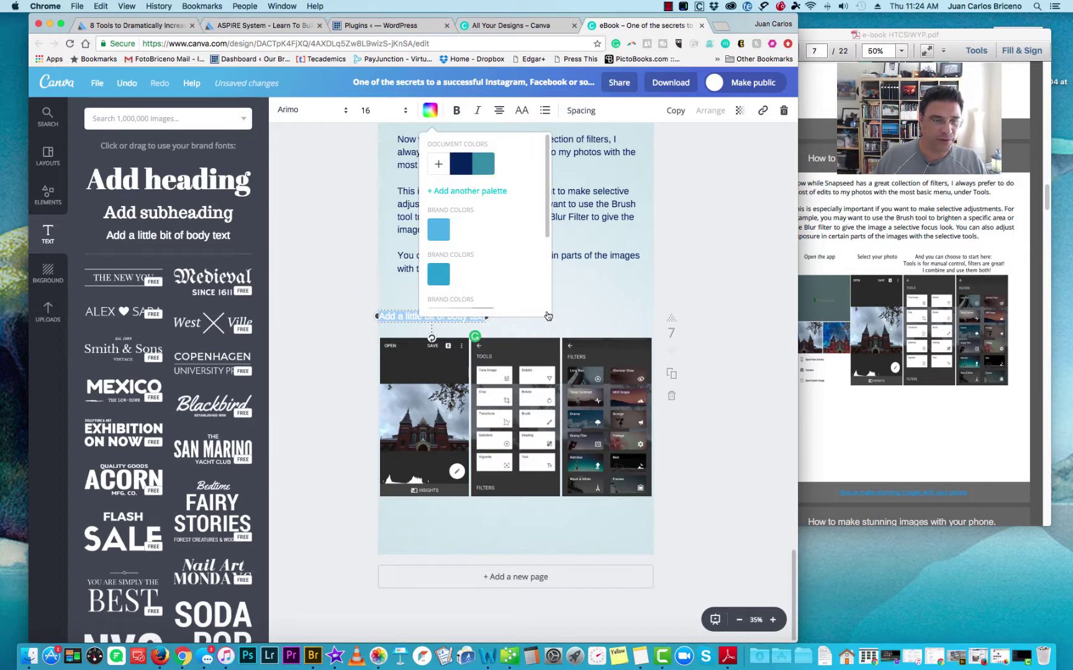
click(464, 167)
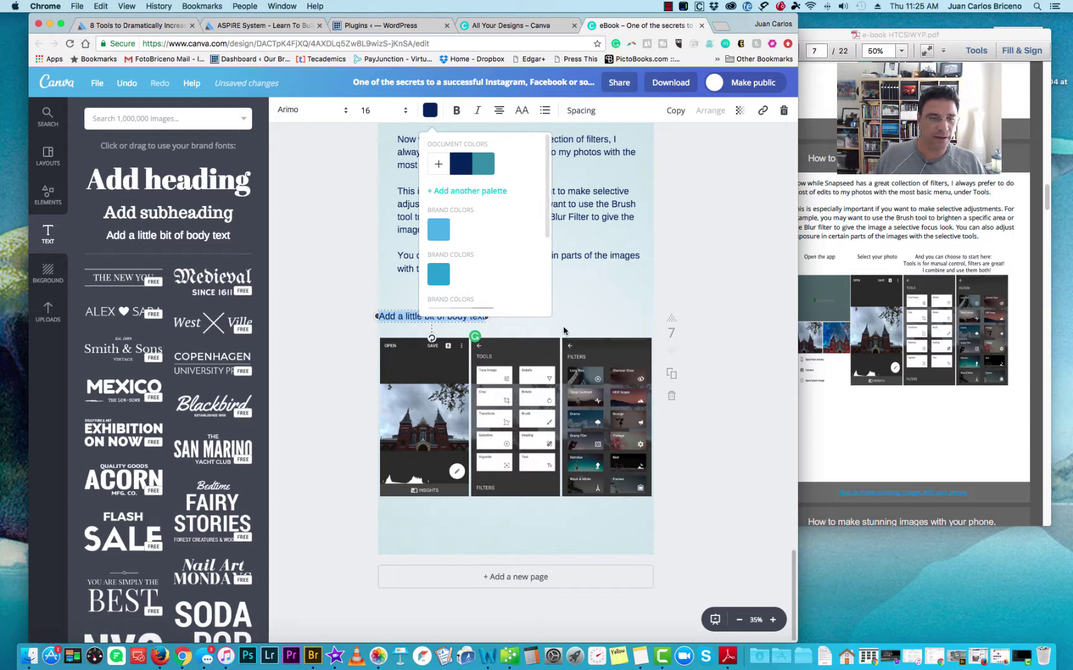
click(721, 298)
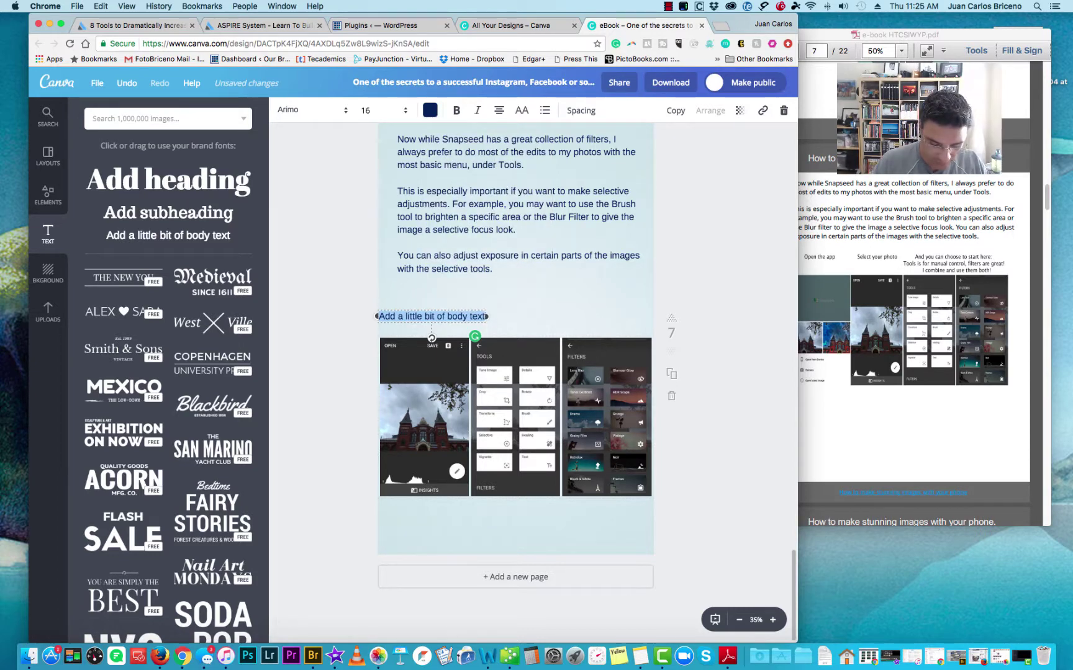
Replace the caption's placeholder text with "Open App" and centre it just above the grid's first photo
key(BackSpace)
text(n App)
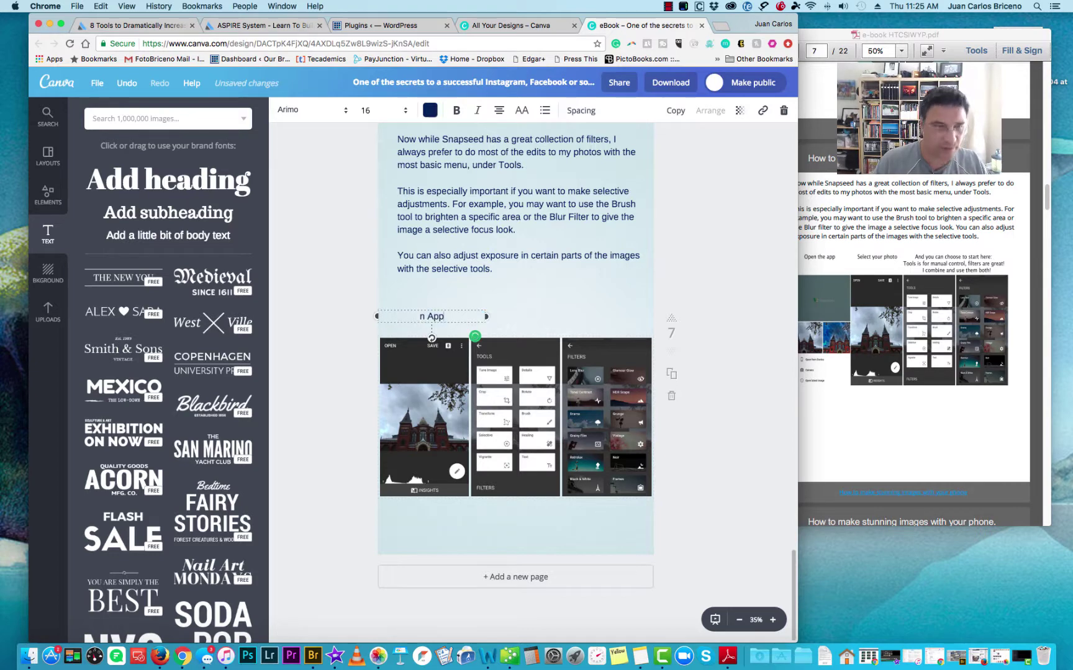
click(421, 316)
text(Ope)
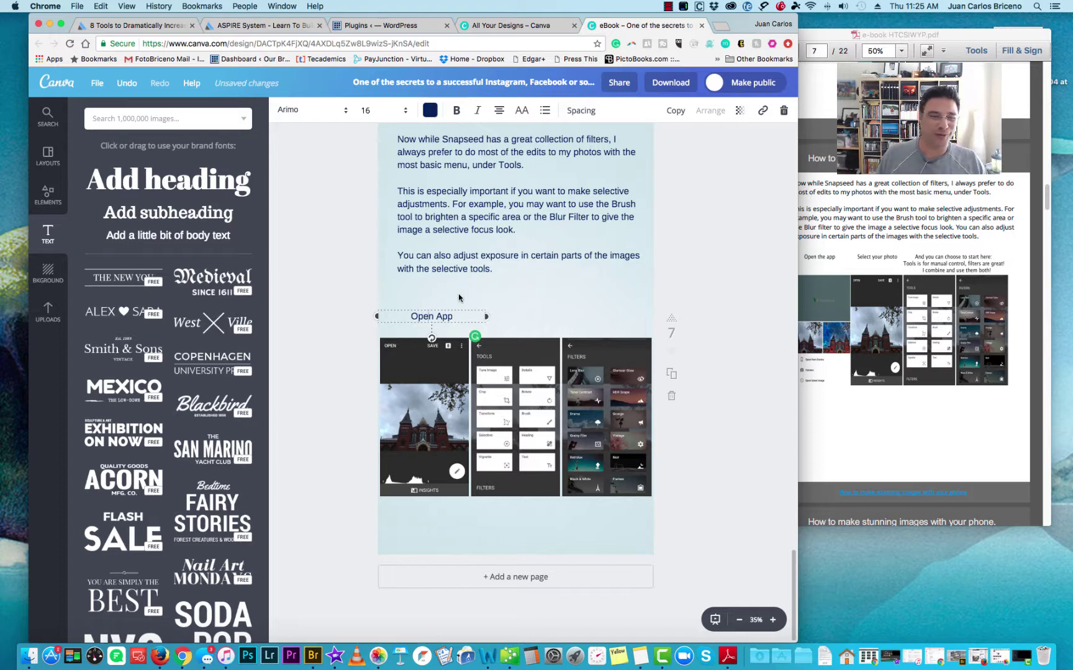
drag(438, 301, 432, 310)
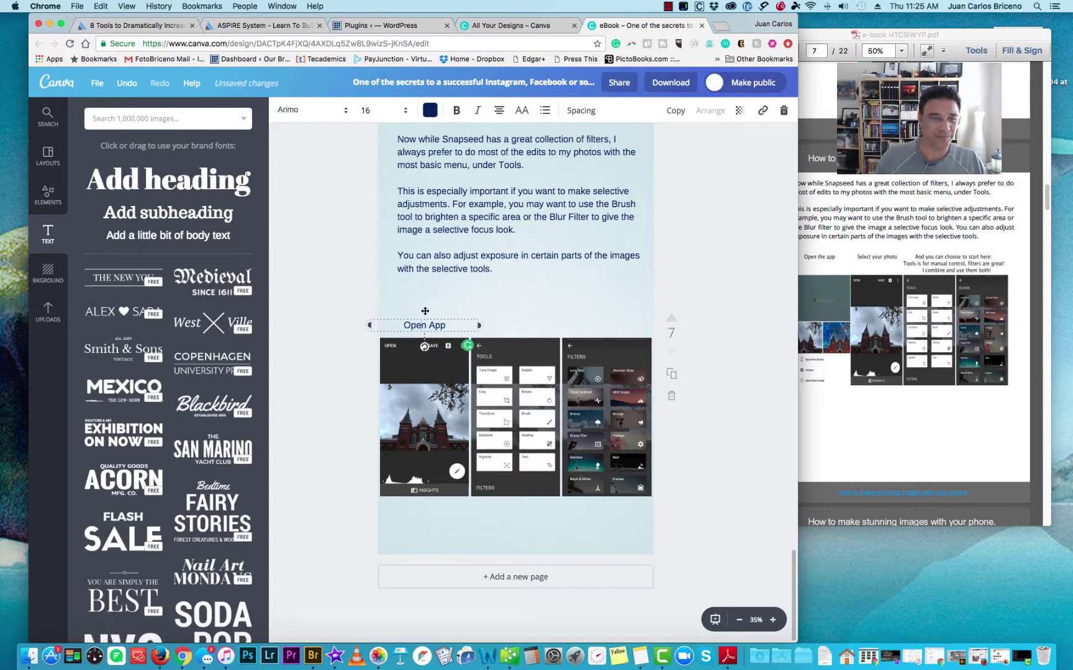
Raise the "Open App" caption slightly above the grid's first photo and add a blank page 8 after page 7
drag(427, 305, 428, 303)
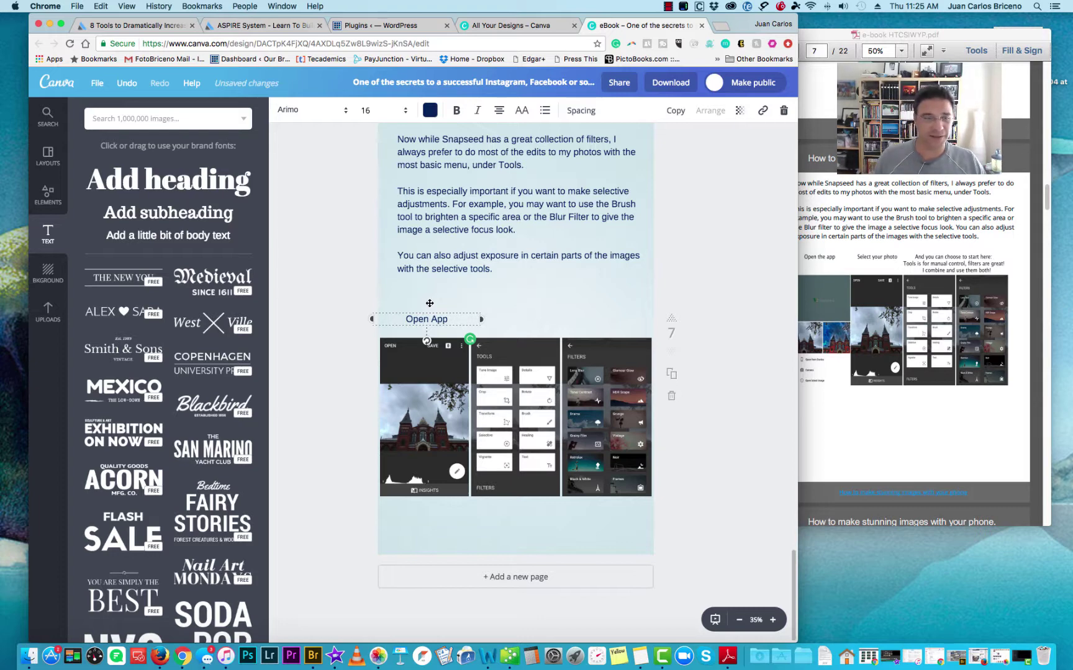
click(702, 397)
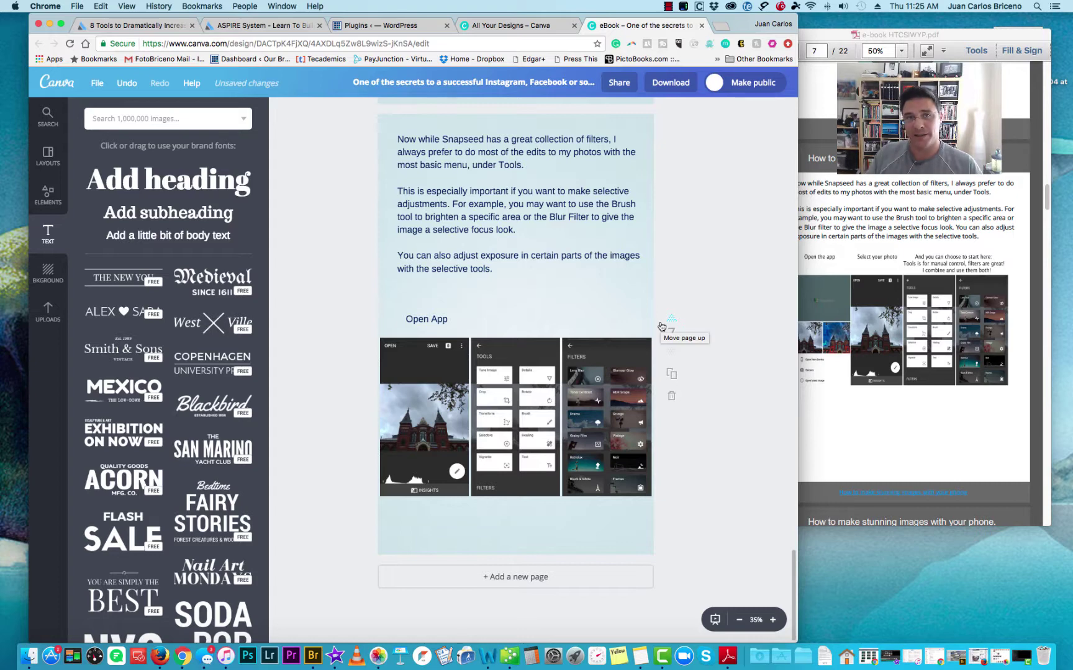
click(511, 581)
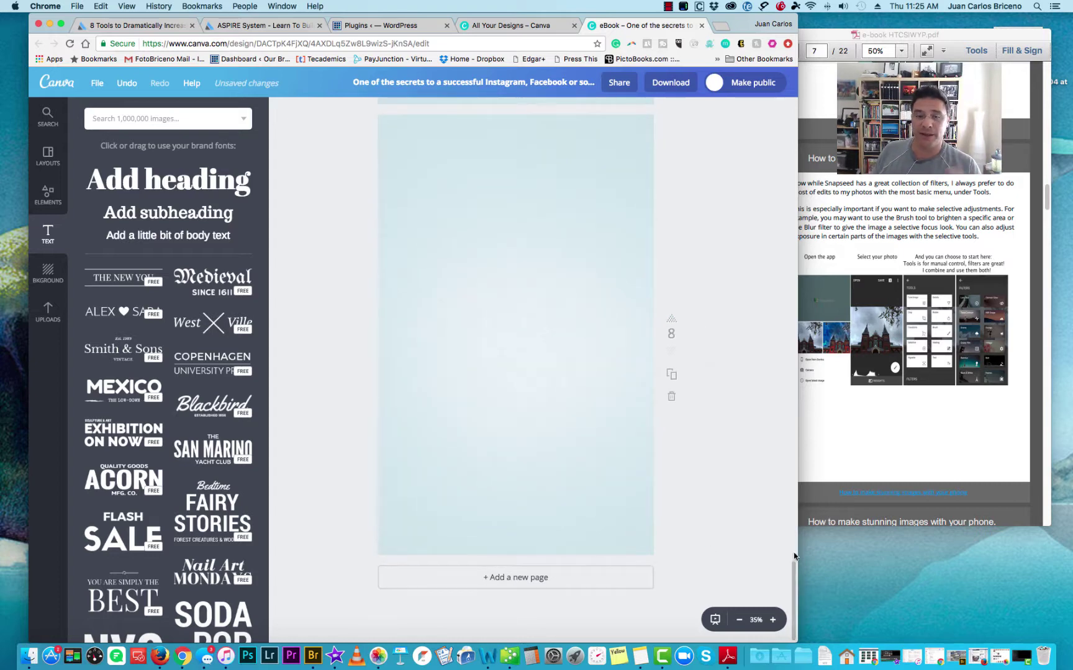
Look back over pages 5 and 6, and browse the ready-made page layouts and the element categories
scroll(757, 548, up, 20)
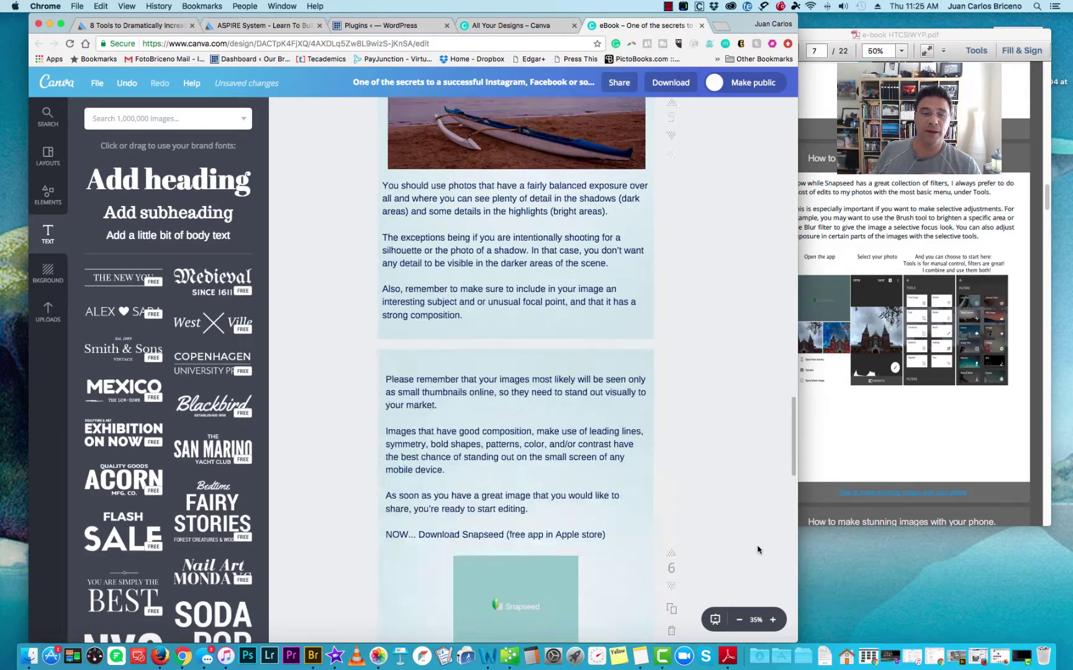
scroll(757, 550, up, 5)
scroll(757, 549, down, 15)
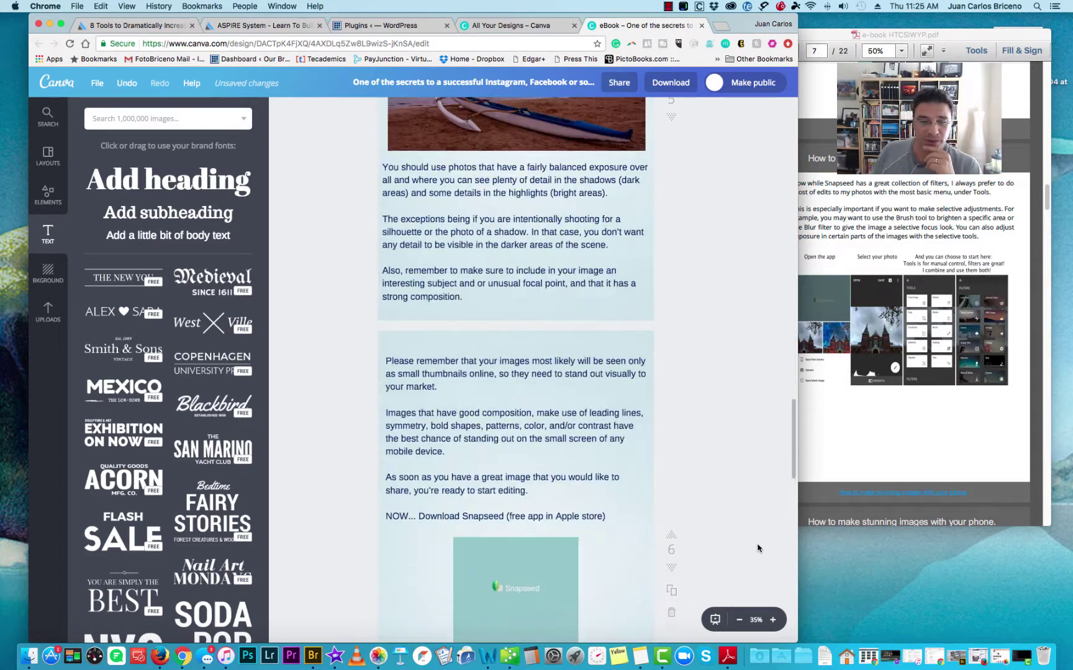
scroll(757, 547, down, 15)
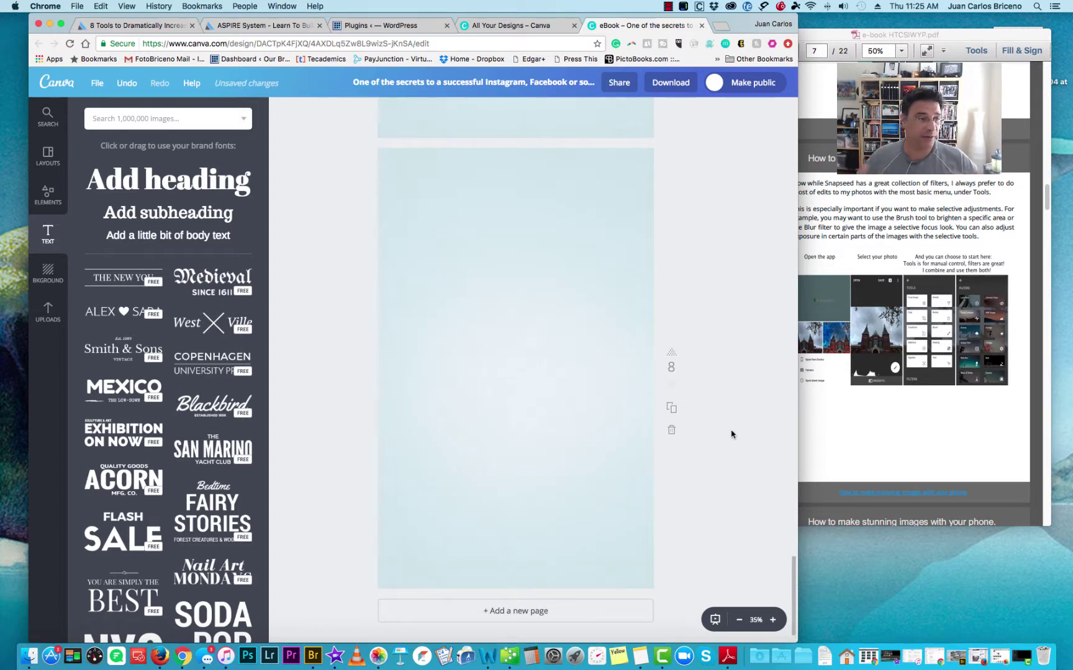
click(46, 156)
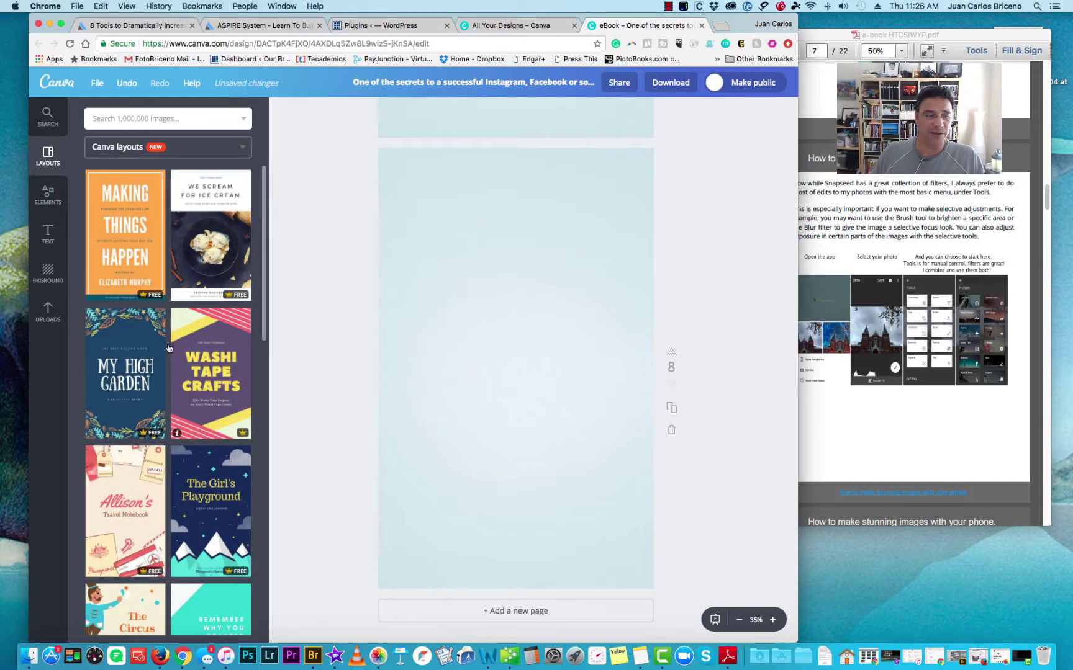
scroll(210, 500, down, 10)
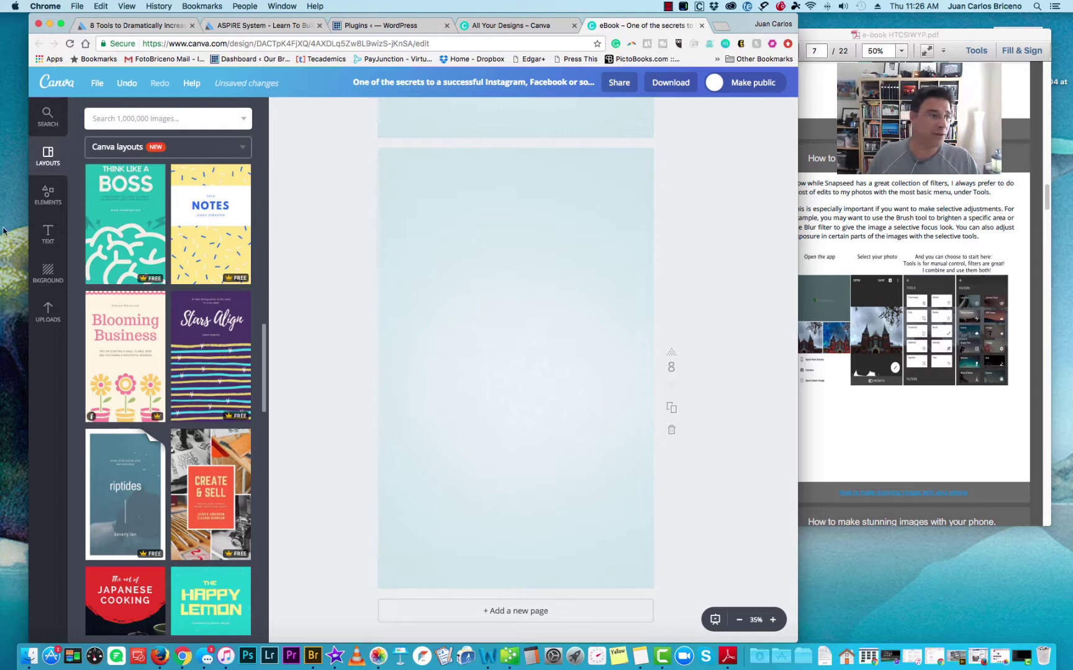
click(38, 208)
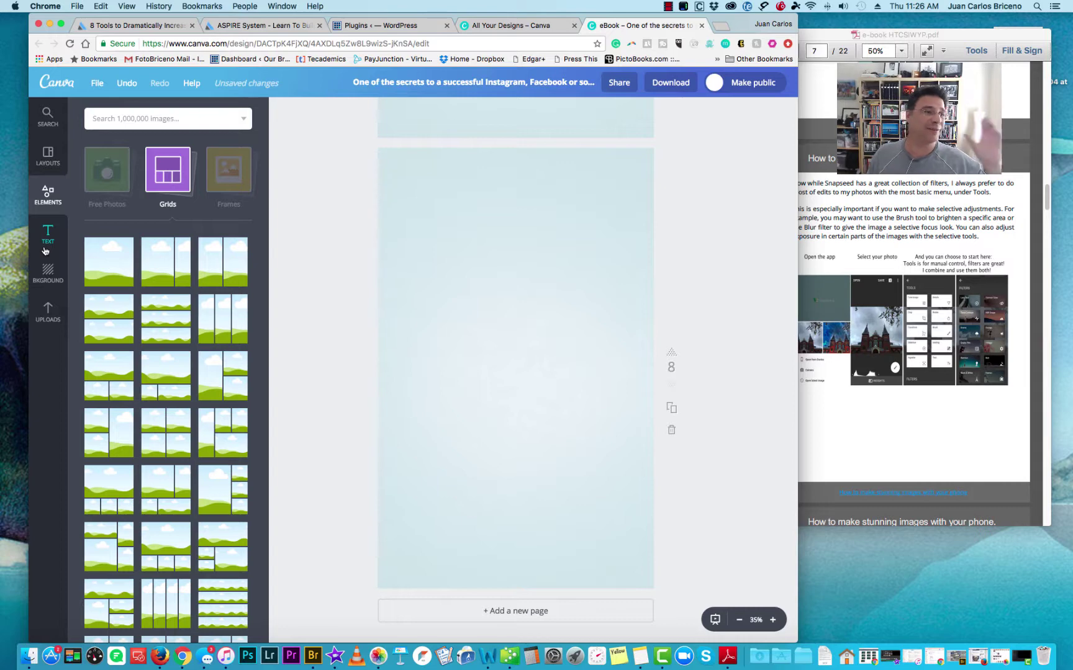
click(172, 179)
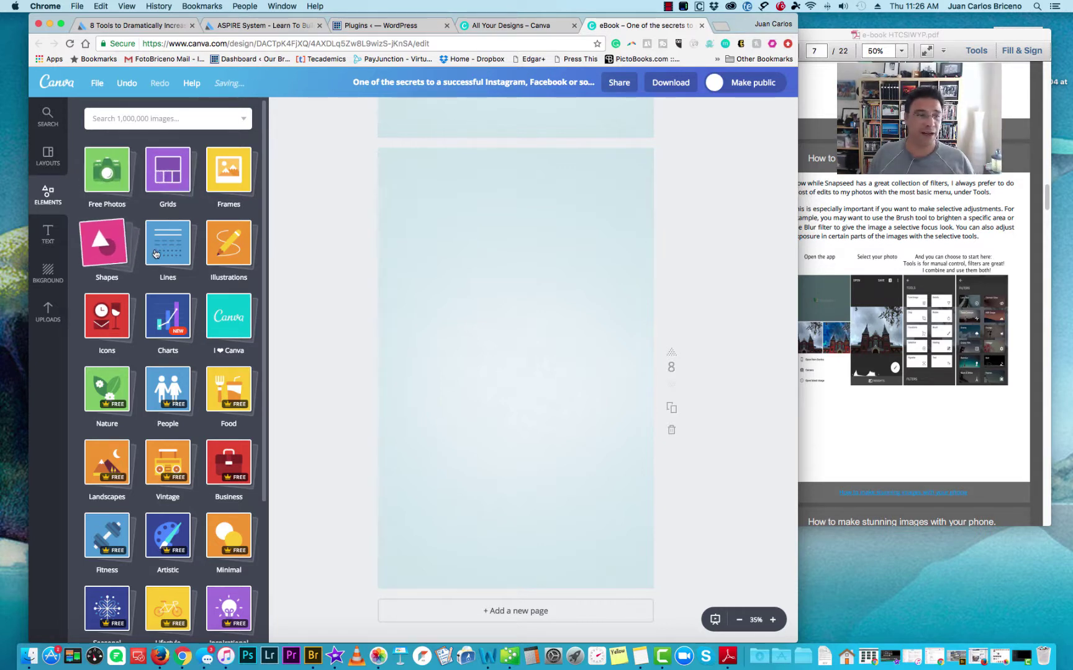
Add the circle shape with the triangle-patterned border to page 8 and shrink it
click(111, 246)
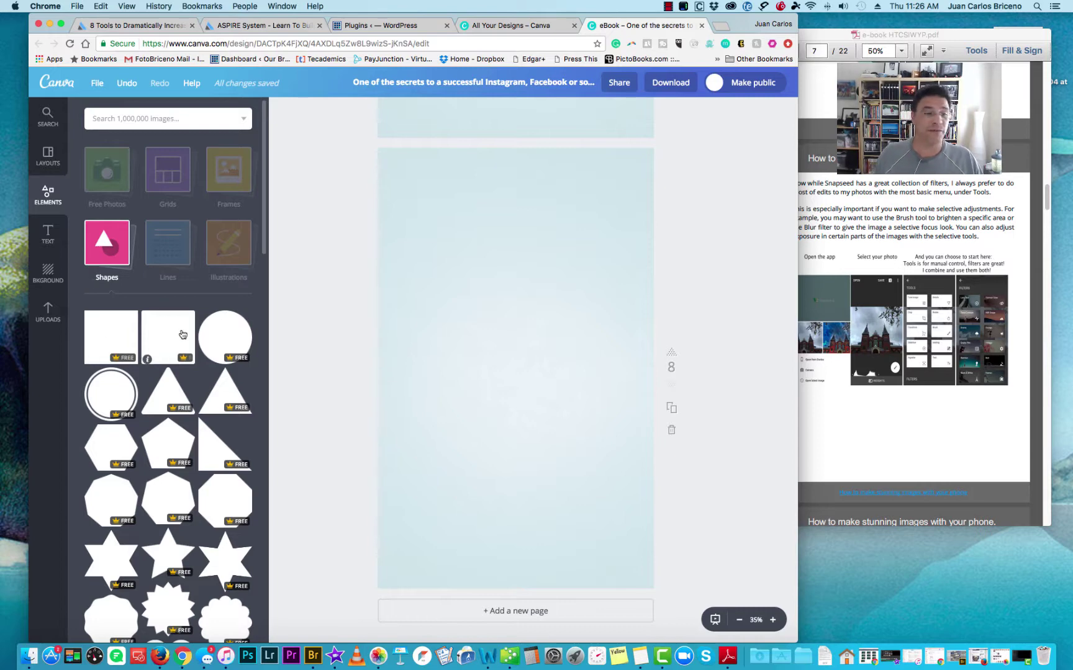
scroll(187, 334, down, 10)
scroll(188, 334, down, 10)
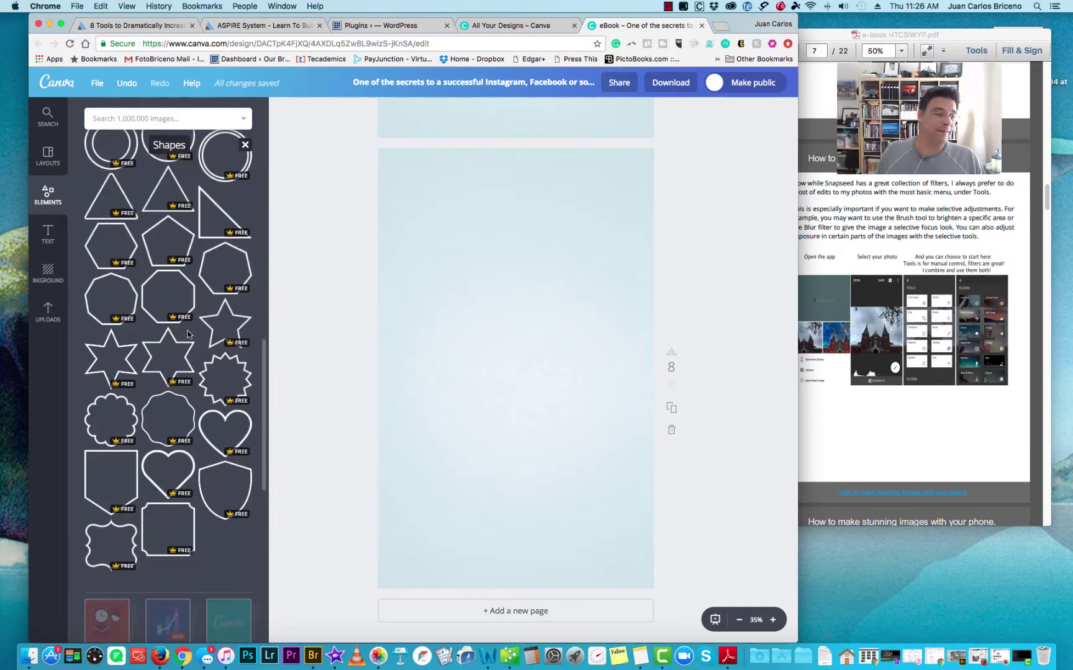
scroll(187, 334, down, 8)
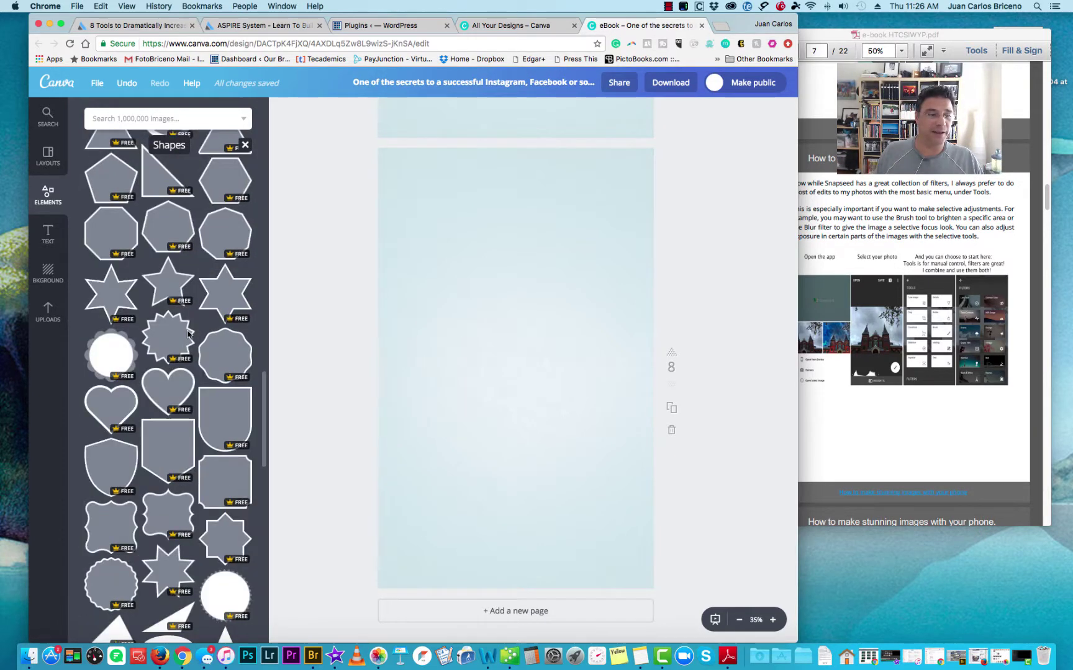
scroll(187, 334, down, 8)
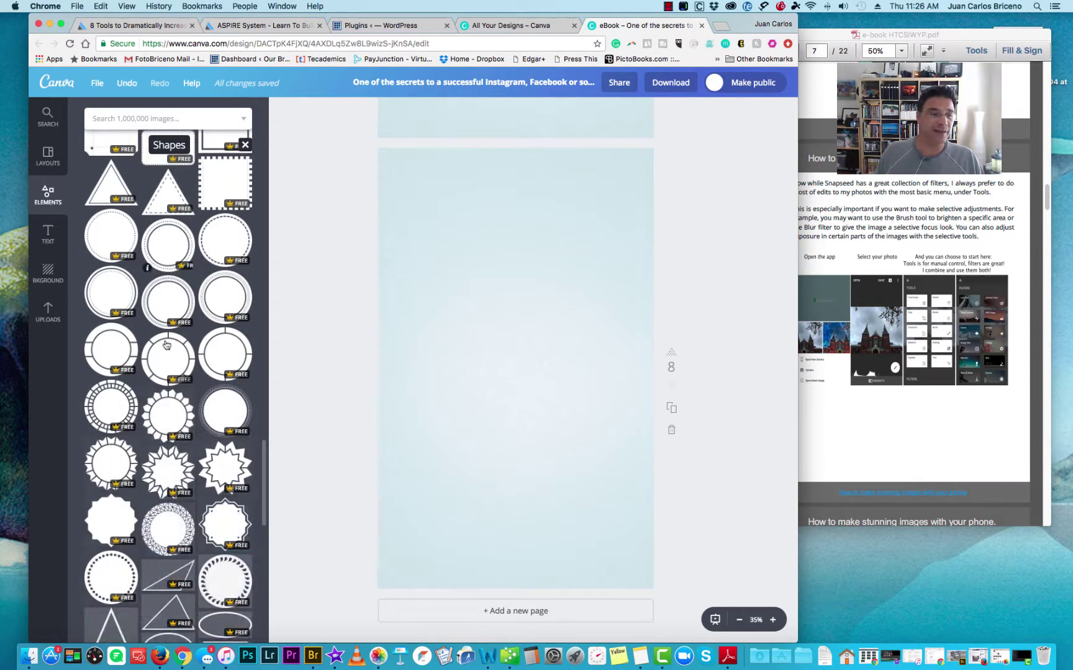
scroll(192, 348, down, 5)
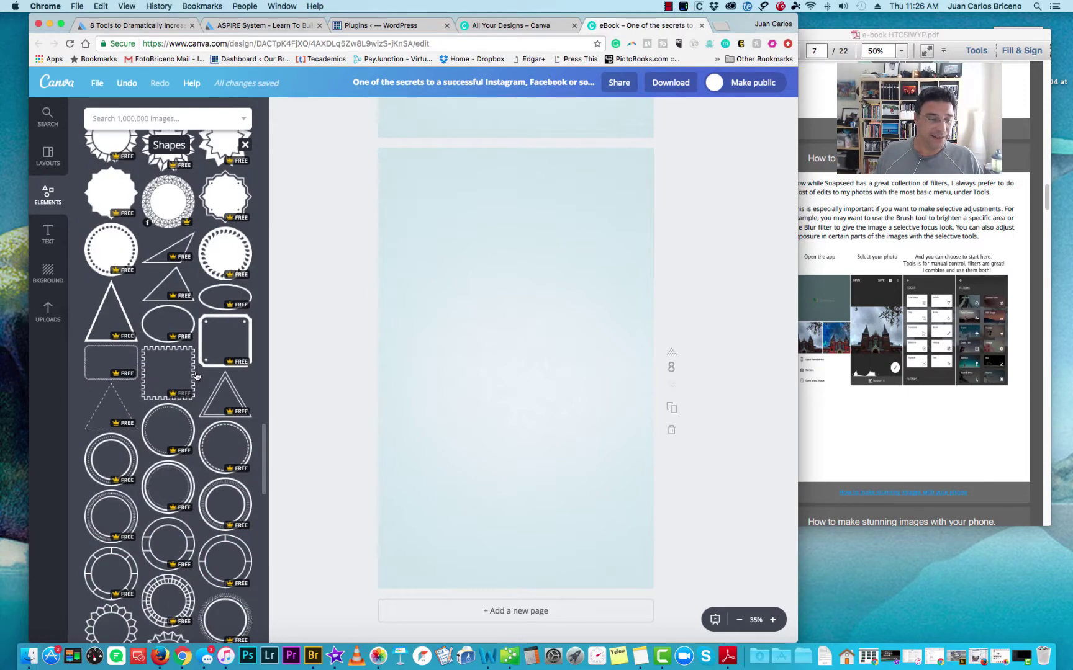
scroll(180, 336, up, 3)
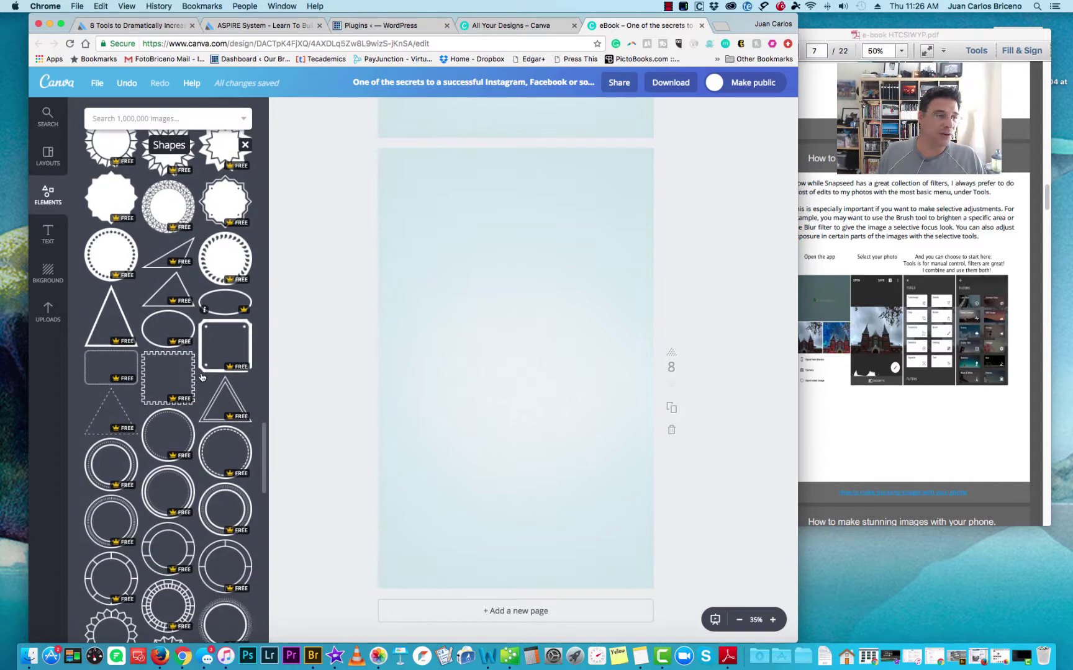
click(167, 293)
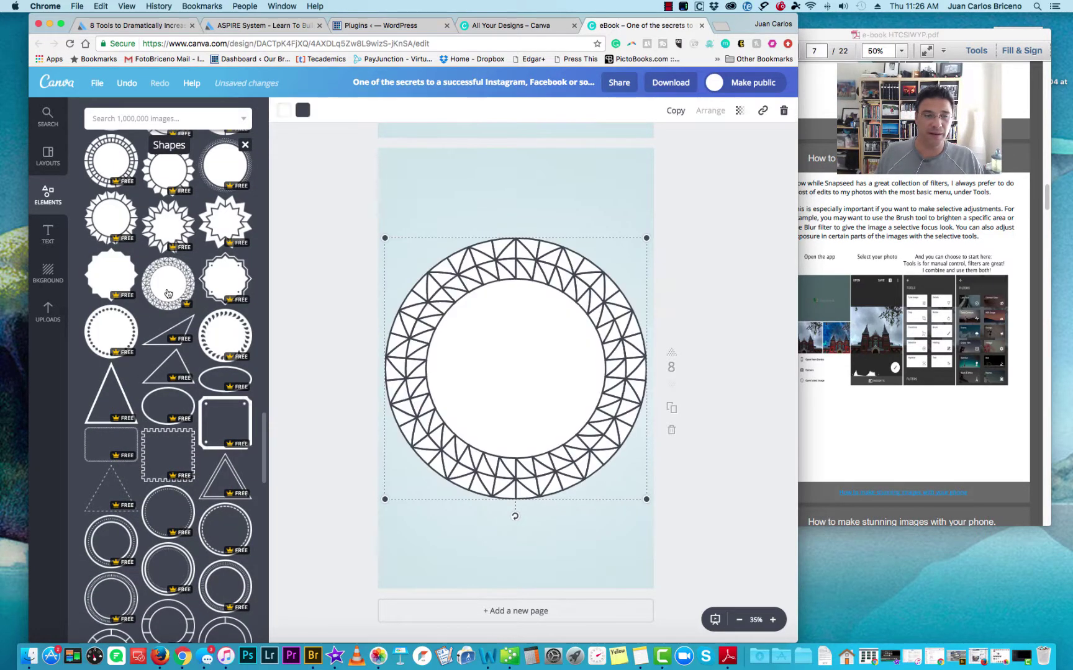
drag(383, 238, 461, 310)
mouse_move(560, 401)
mouse_down()
mouse_move(491, 403)
mouse_move(582, 364)
mouse_move(566, 381)
mouse_up()
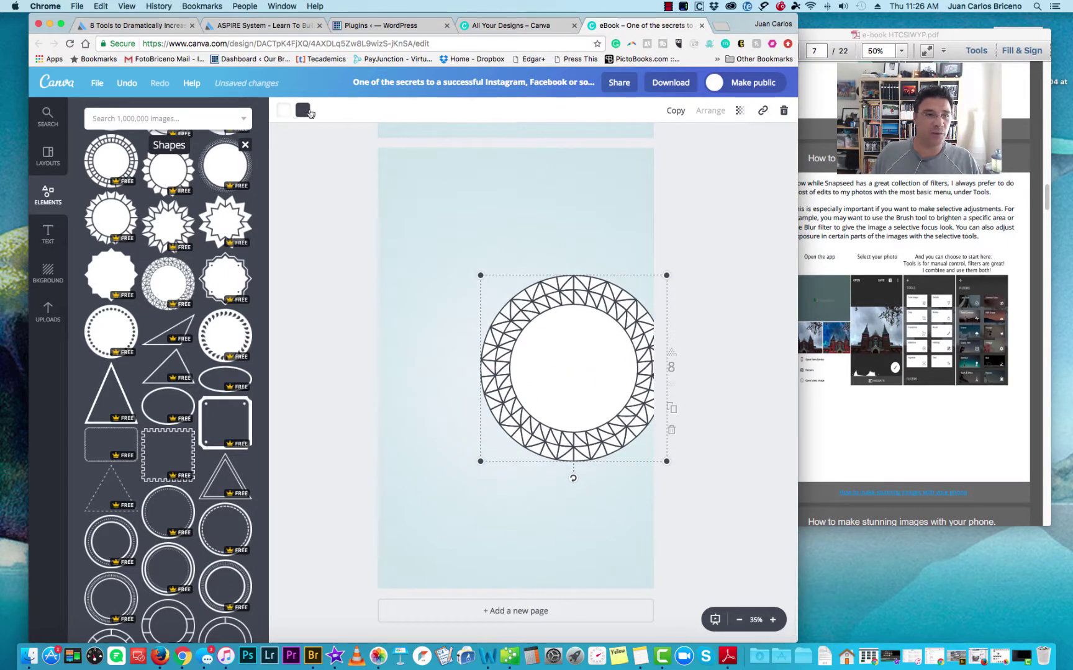
Recolour the white parts of the circle shape dark grey and delete the shape from page 8
click(303, 111)
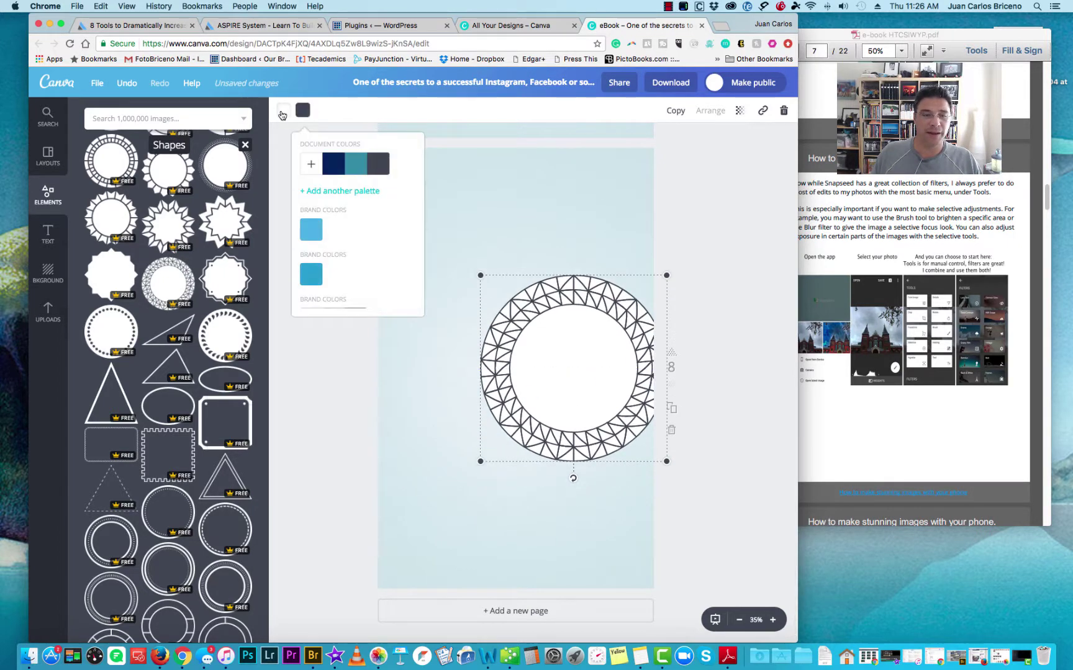
click(360, 167)
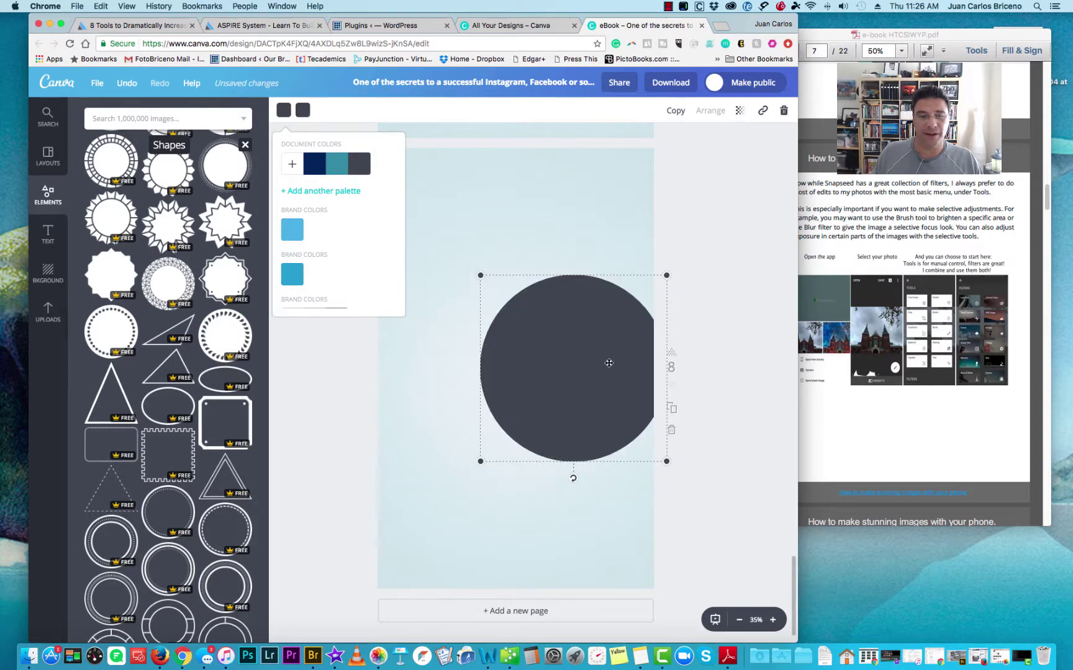
click(627, 442)
drag(627, 443, 574, 452)
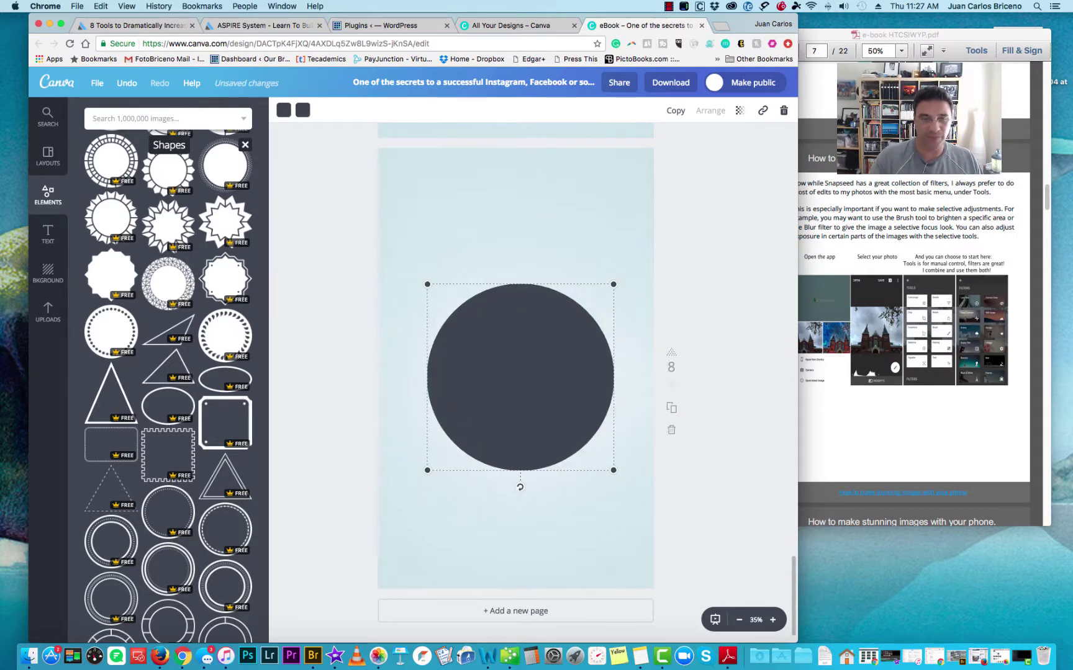
key(Delete)
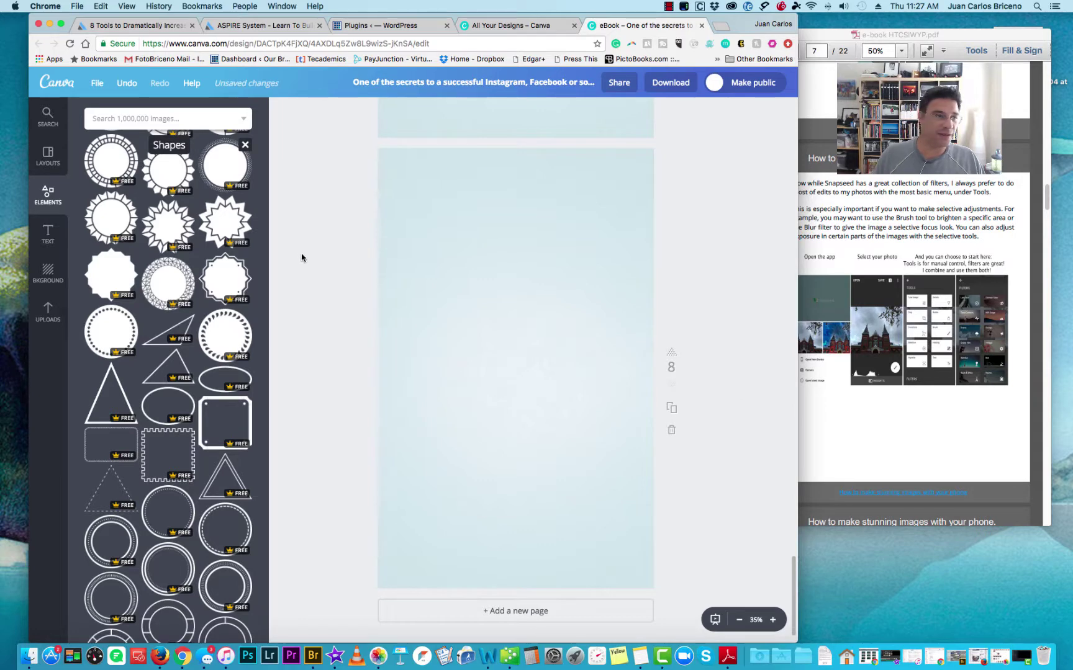
Add the red wristwatch icon near page 8's upper-left corner, slightly enlarged and tilted counterclockwise
scroll(109, 264, up, 15)
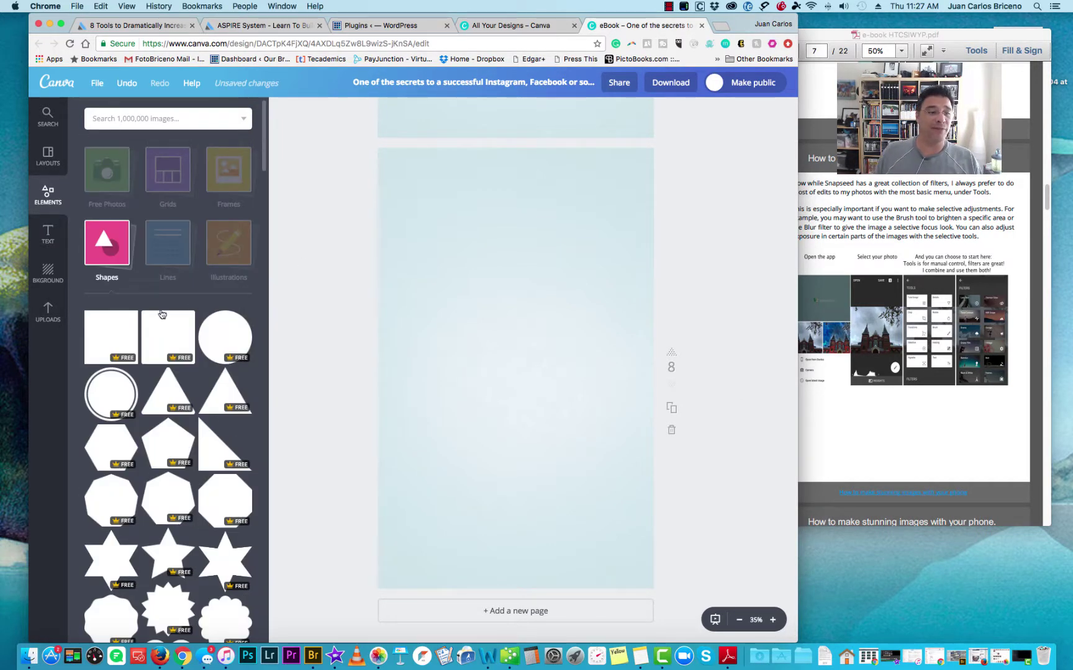
click(106, 246)
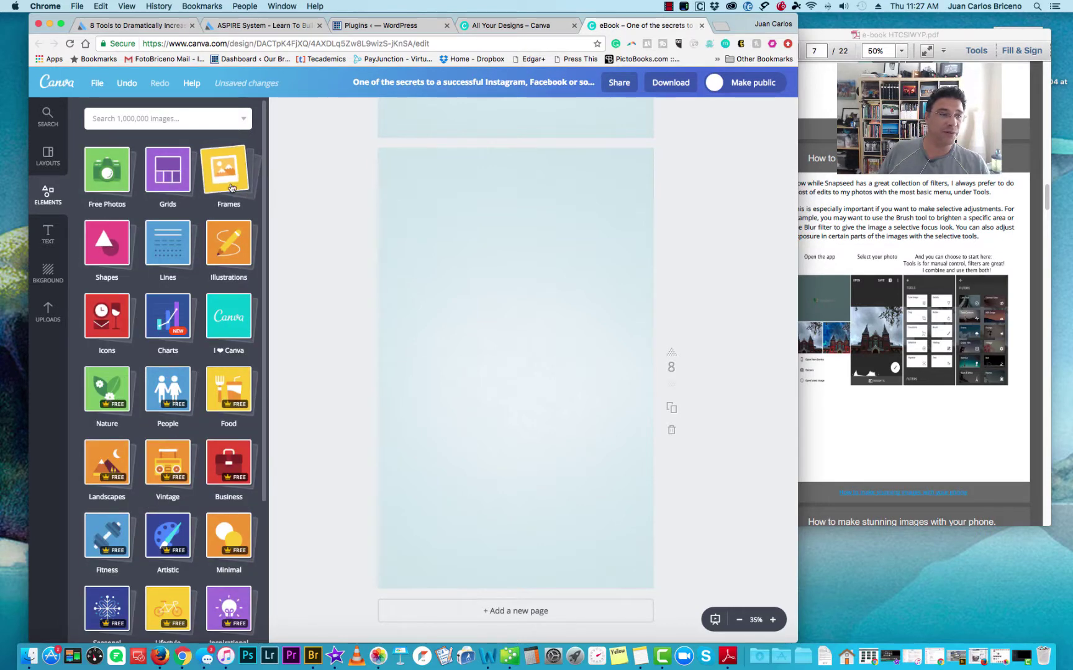
click(230, 179)
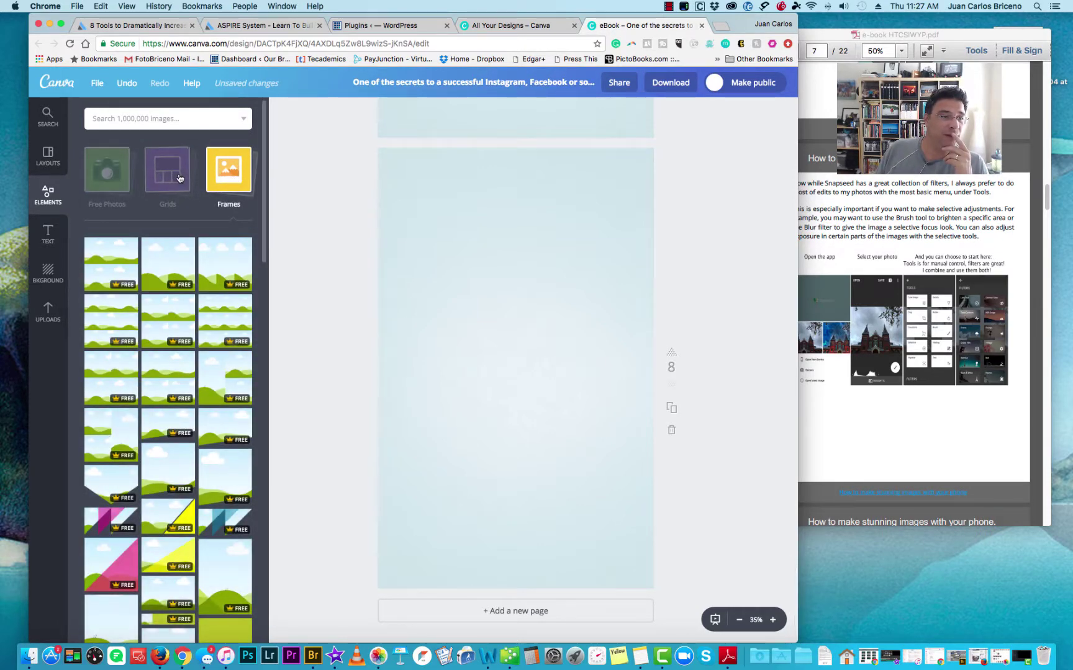
click(230, 177)
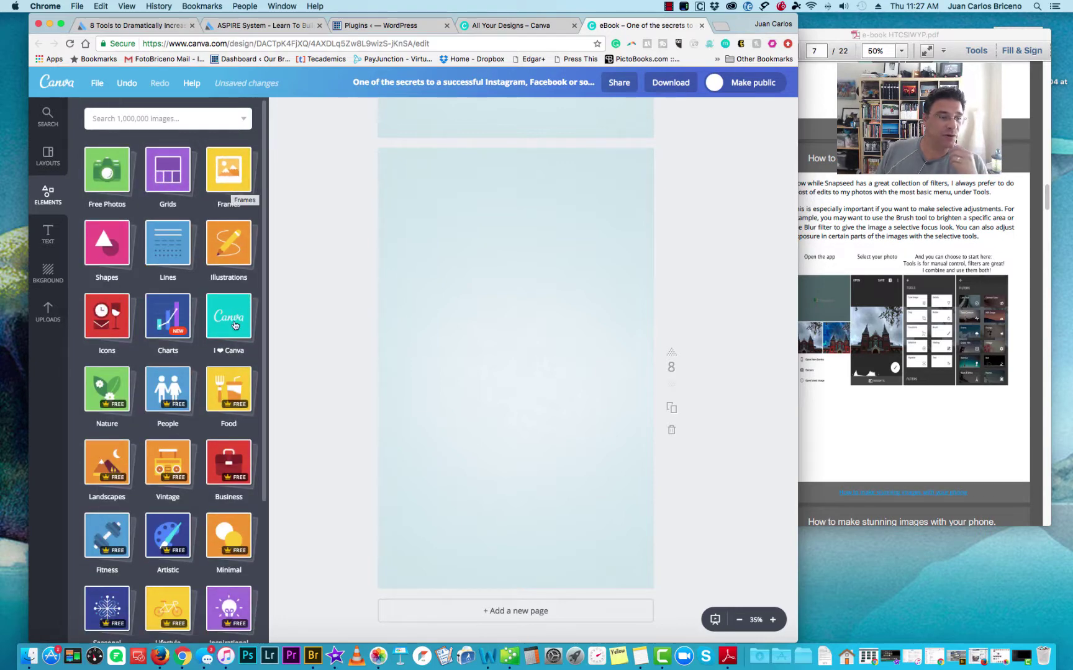
click(101, 321)
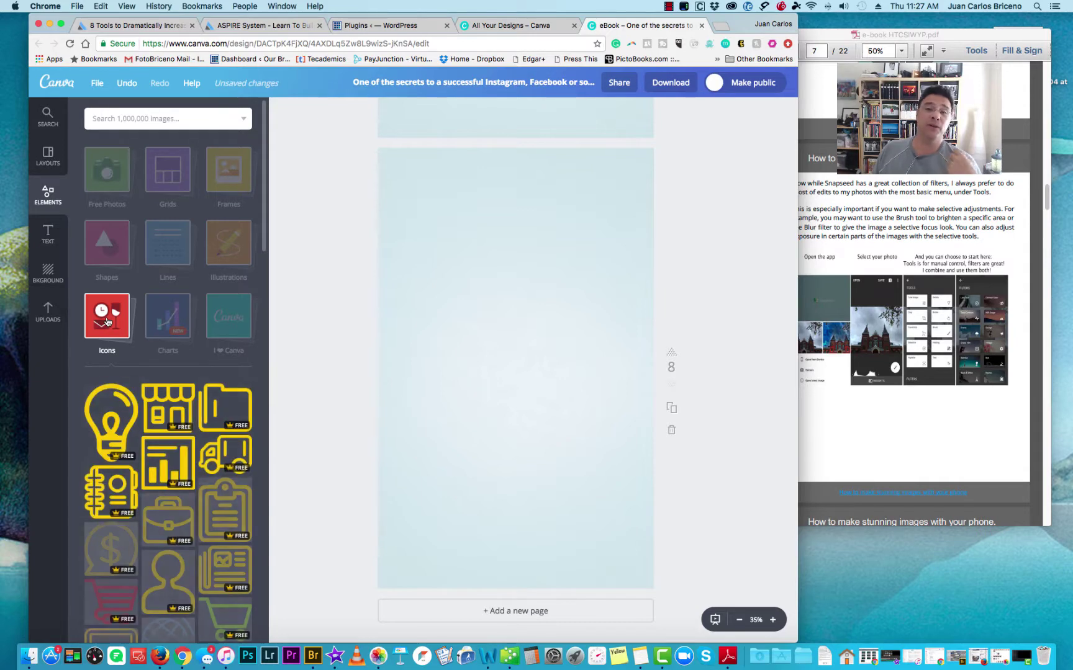
scroll(157, 317, down, 15)
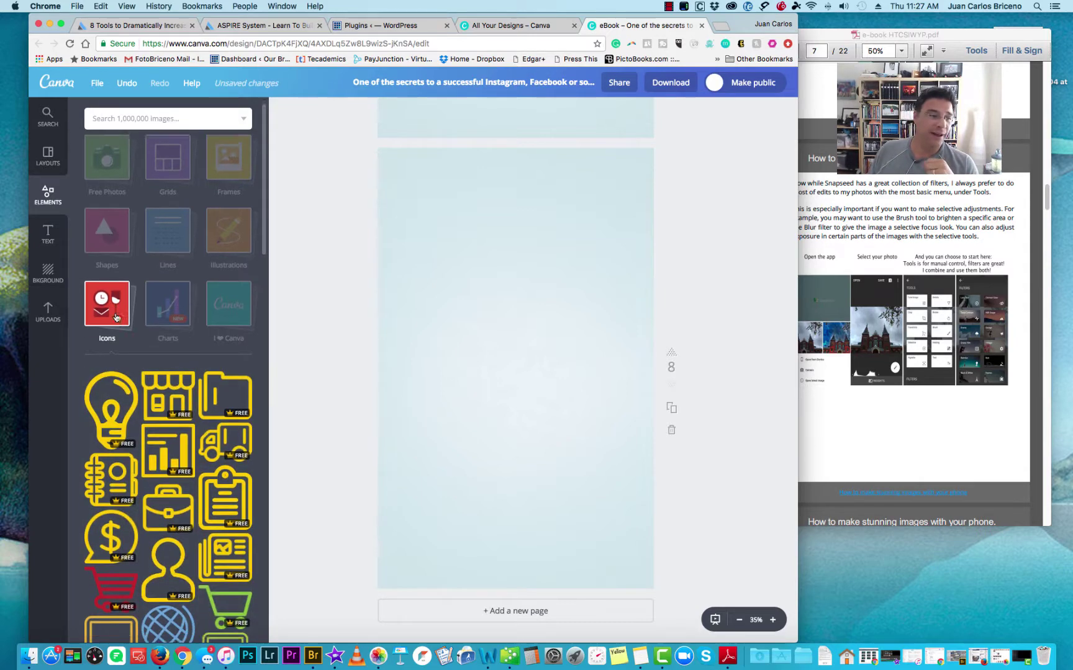
scroll(157, 317, down, 15)
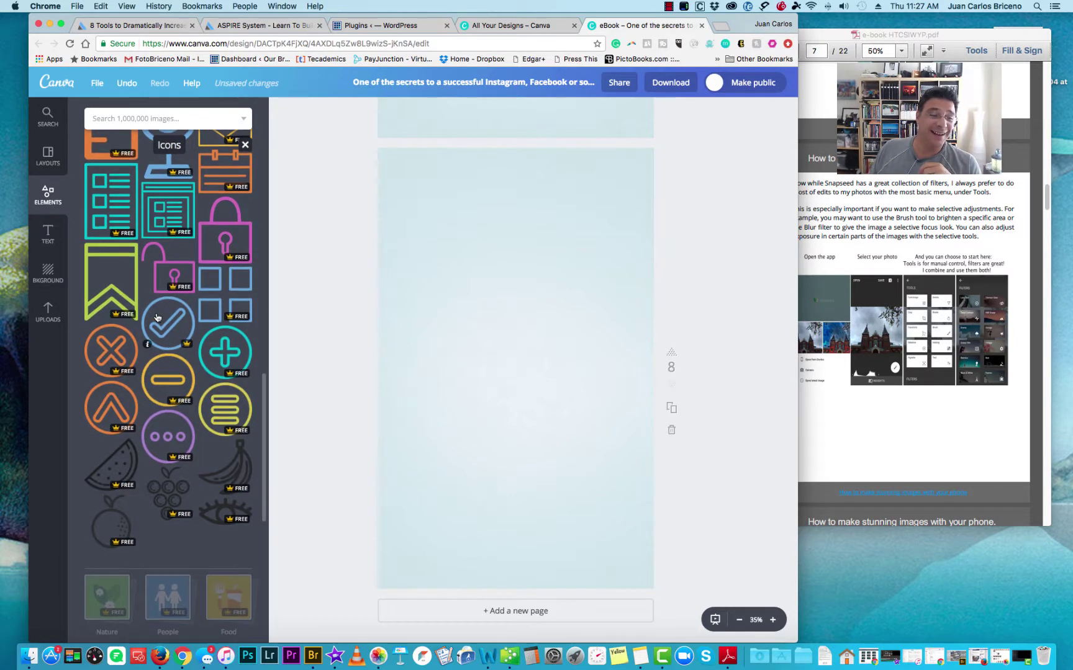
scroll(157, 317, down, 5)
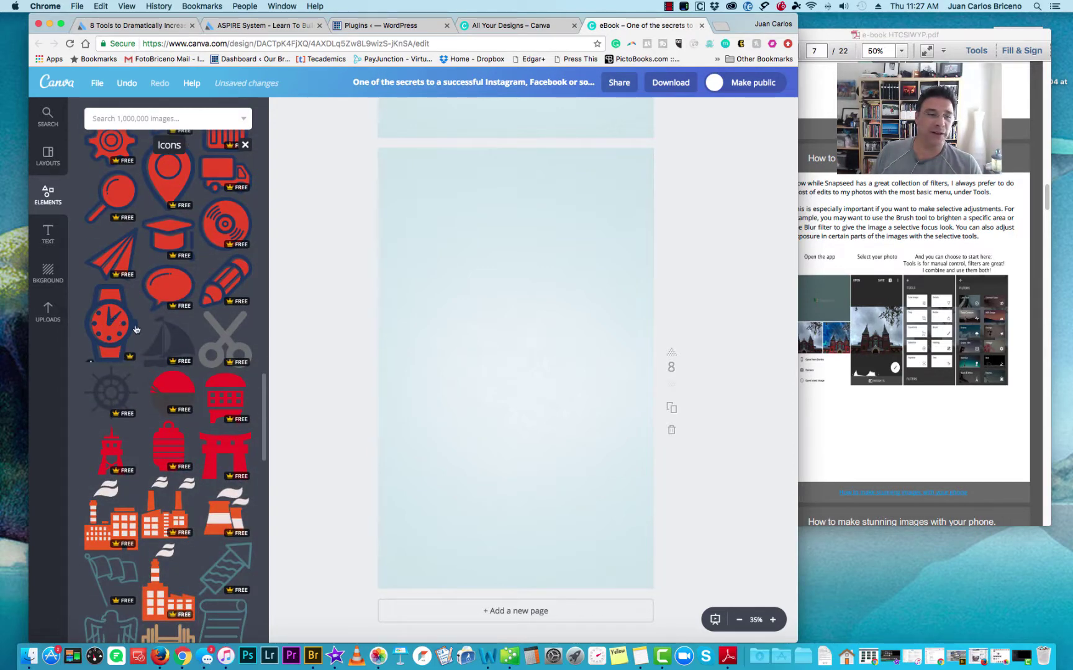
drag(114, 322, 472, 280)
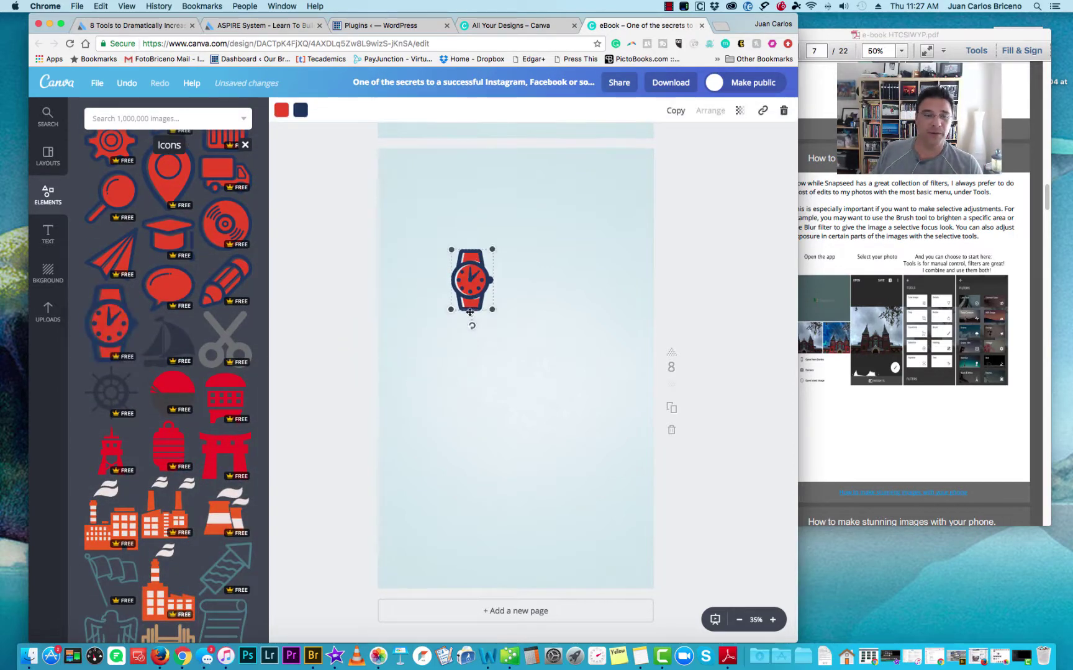
drag(473, 324, 425, 260)
click(347, 220)
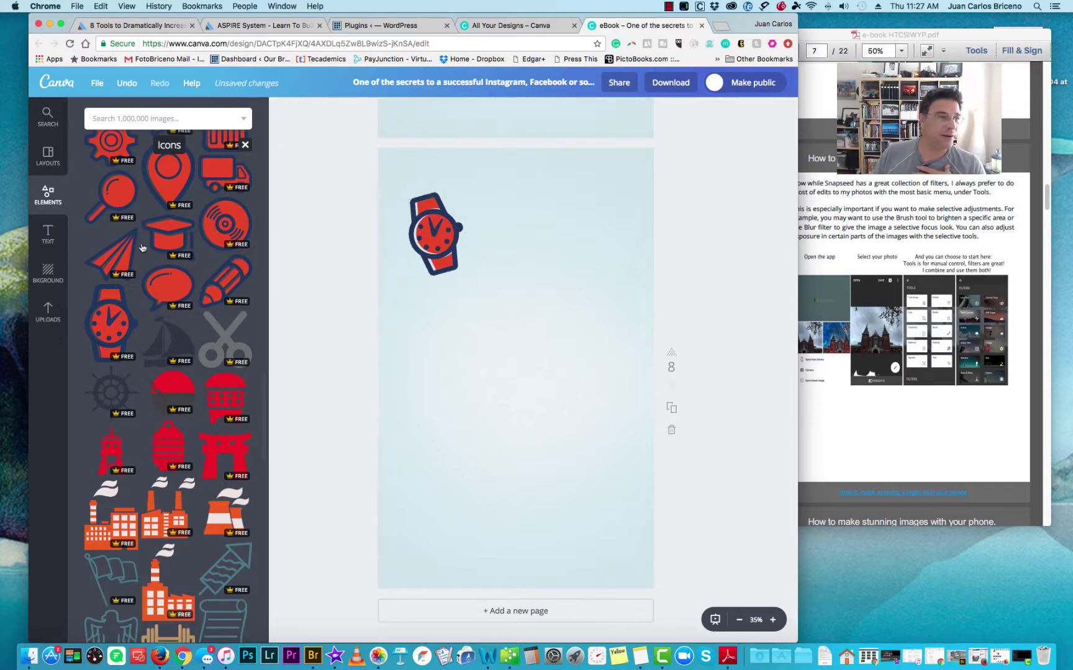
Add a heading text box to page 8 and place it near the page's top edge, beside the watch icon
click(50, 230)
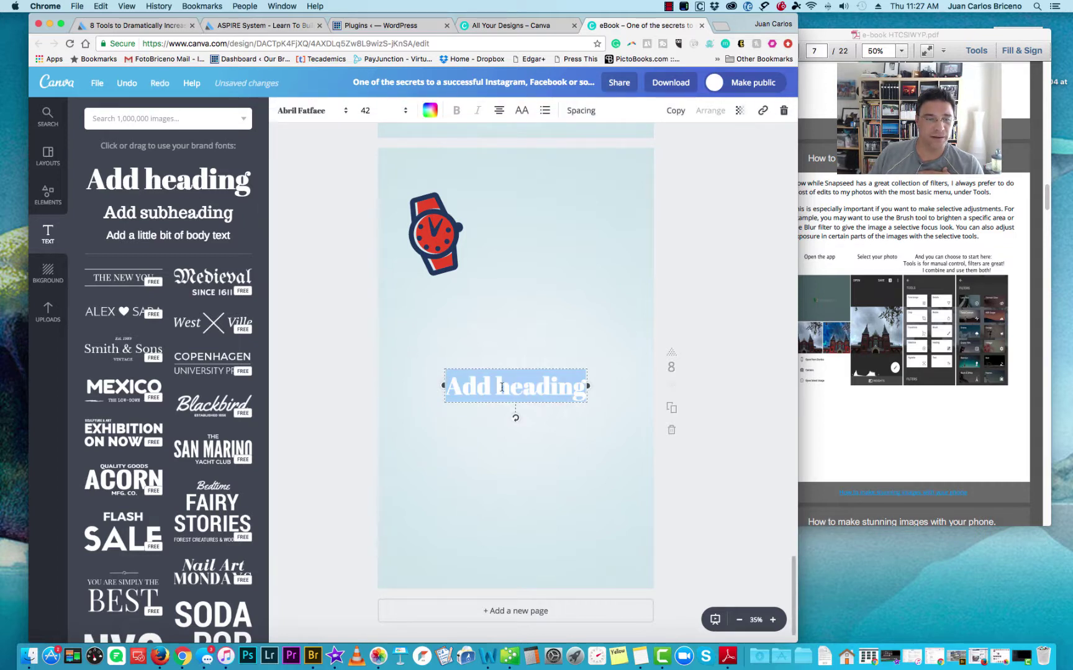
double_click(521, 388)
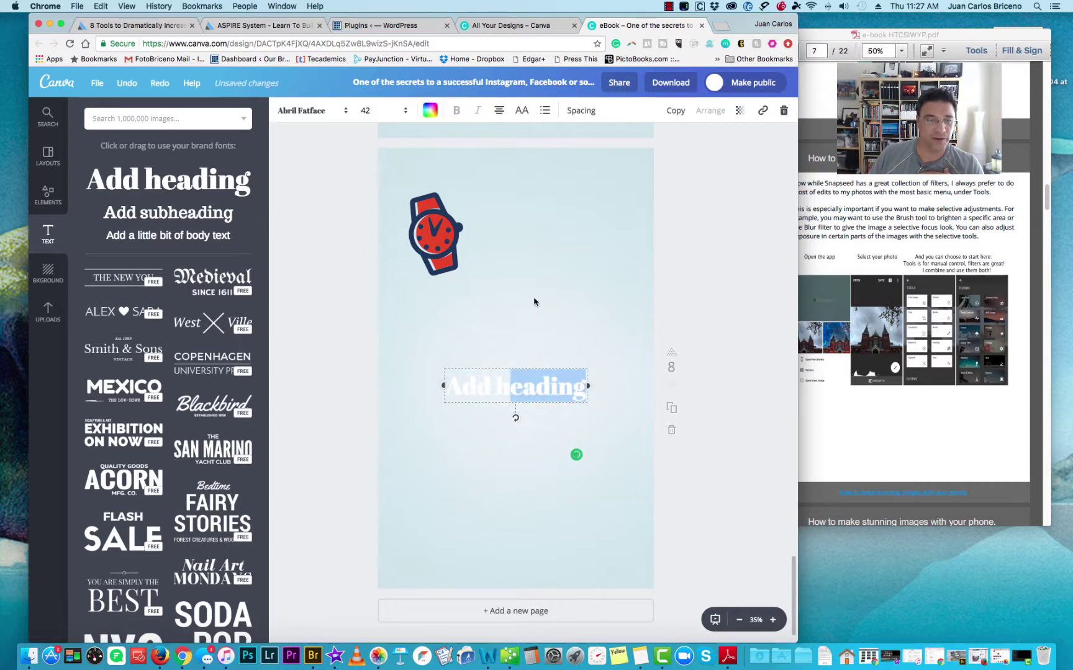
drag(532, 385, 515, 194)
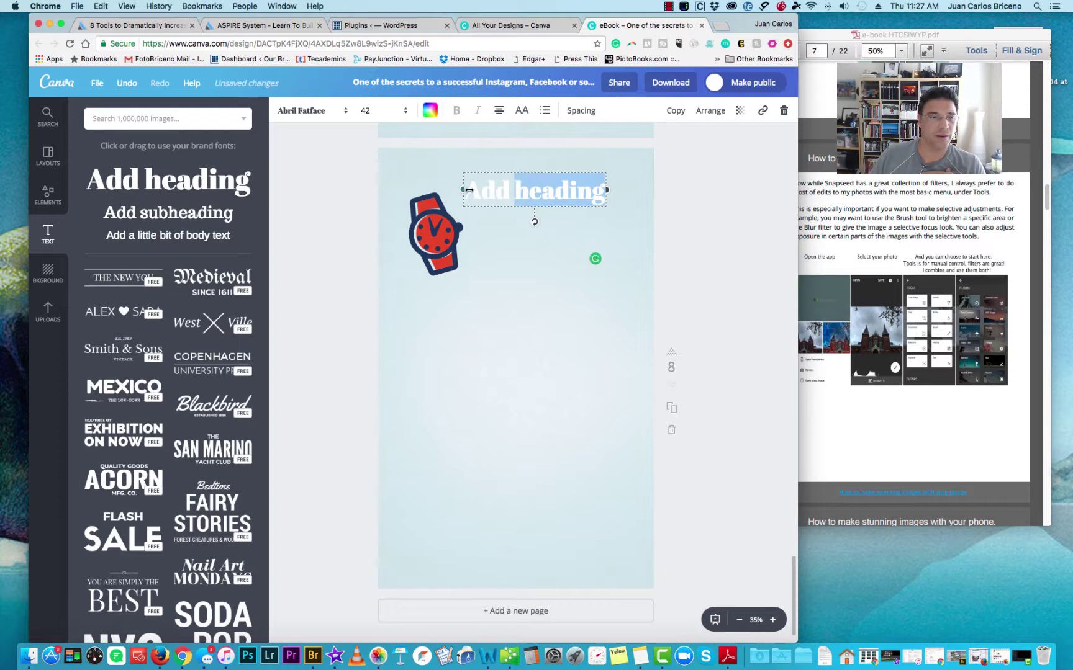
Replace the placeholder heading text on page 8 with "Pressed for time?"
triple_click(465, 191)
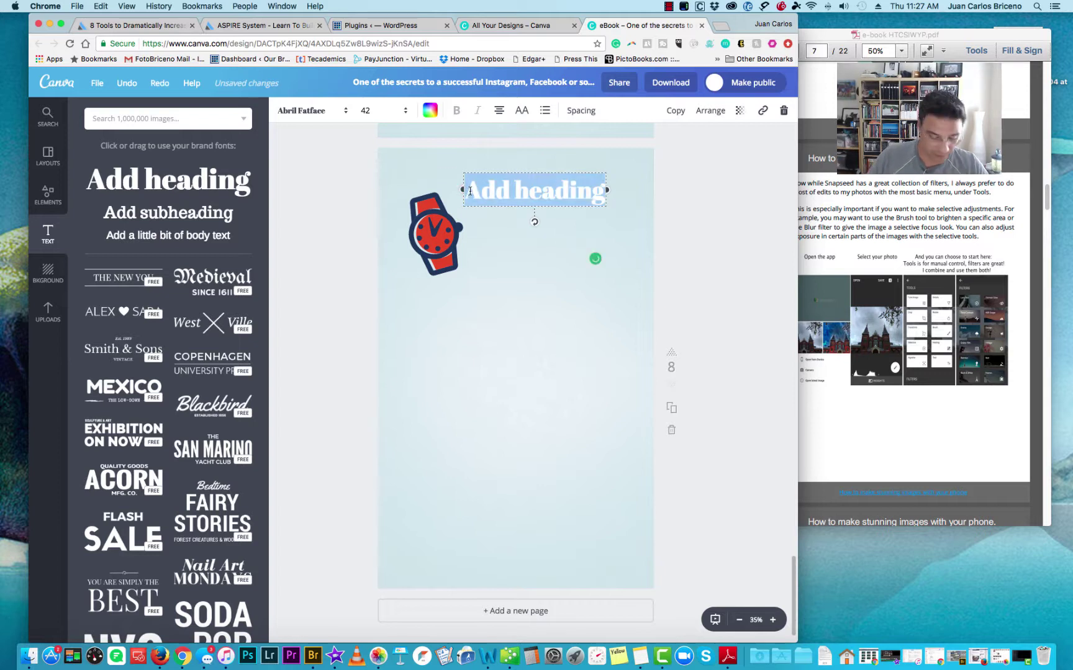
text(Str)
key(BackSpace)
key(BackSpace)
key(BackSpace)
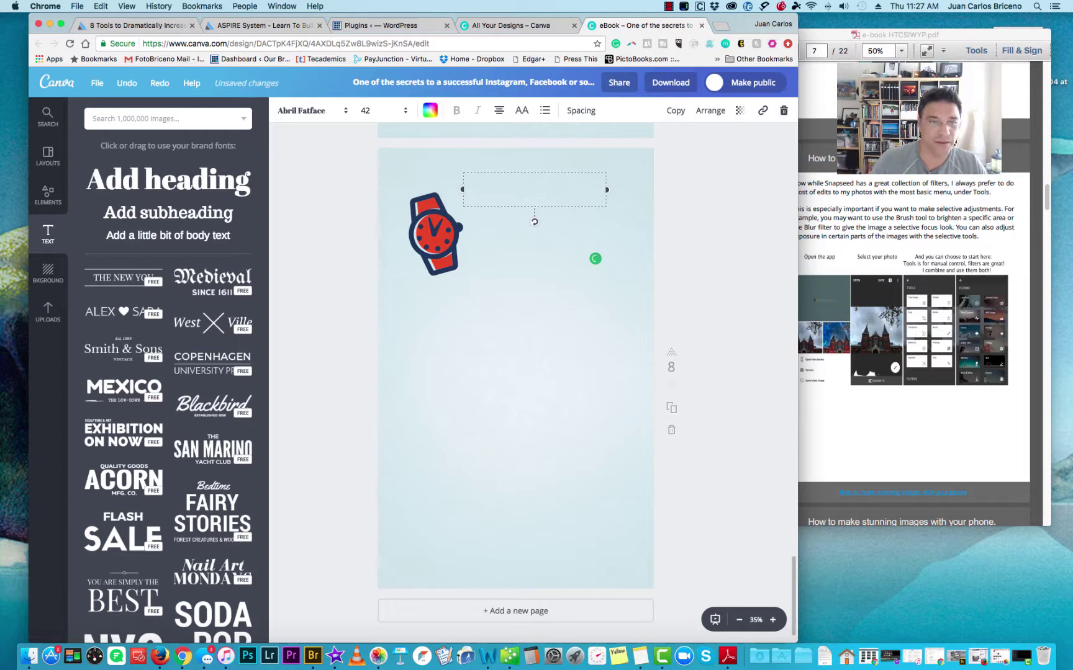
text(Pressed)
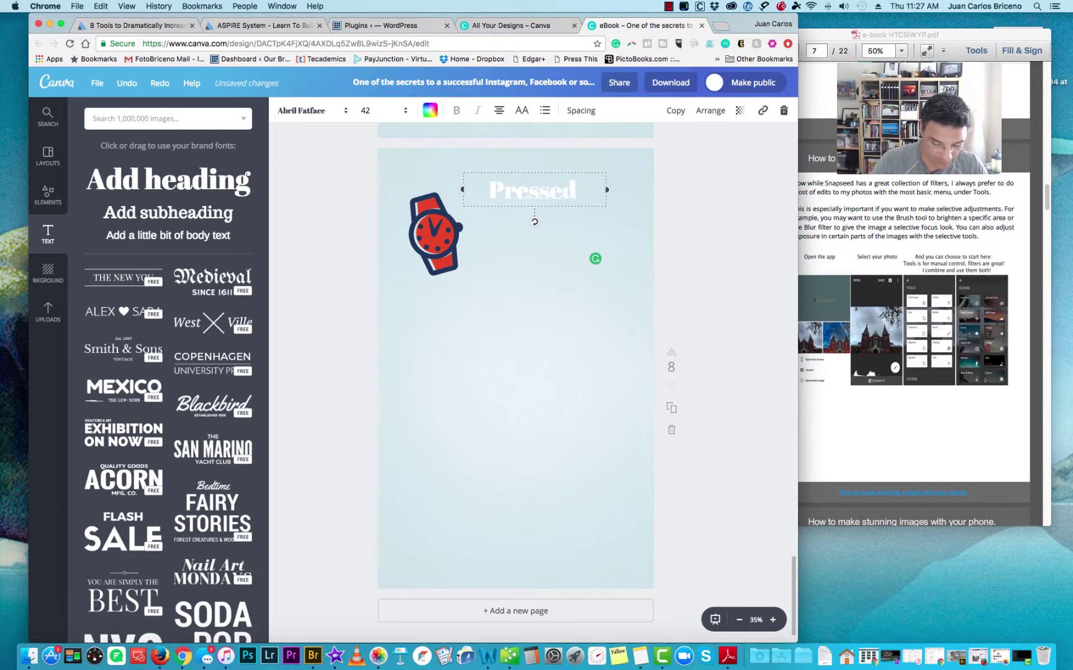
text( for time?)
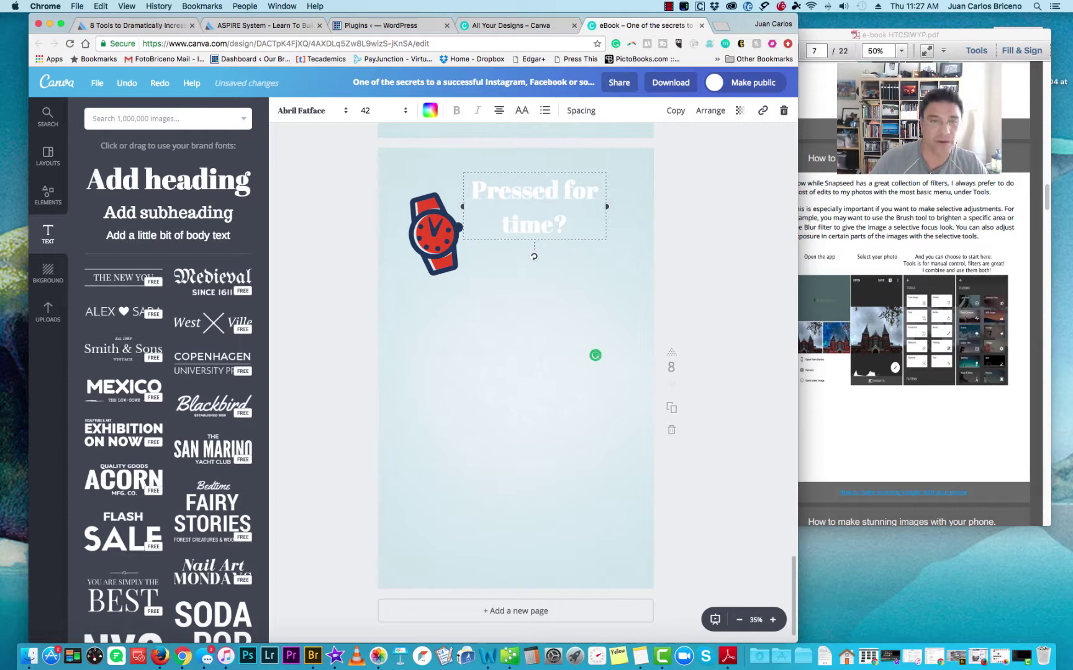
Recolour the whole "Pressed for time?" heading with the red from the document colours
scroll(515, 373, down, 1)
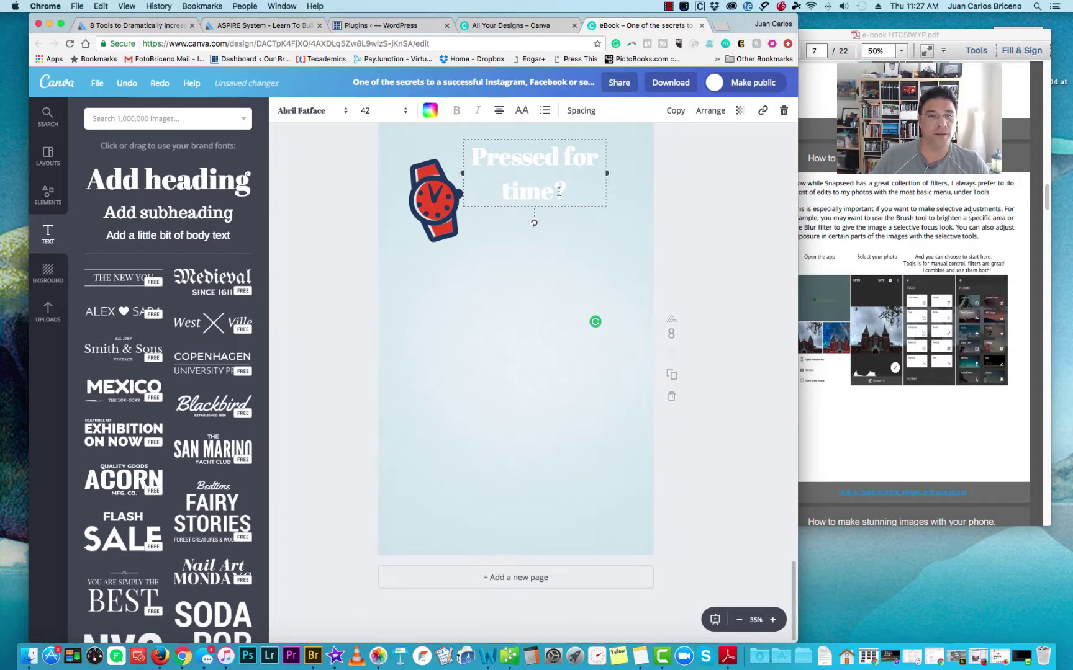
drag(568, 192, 464, 153)
click(430, 111)
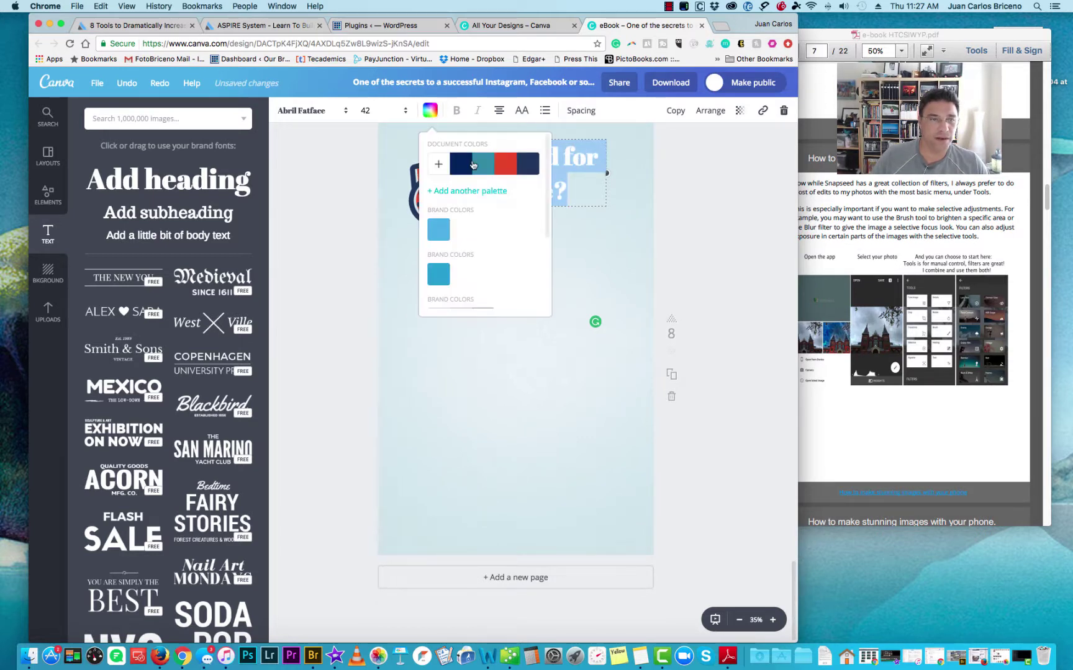
click(508, 167)
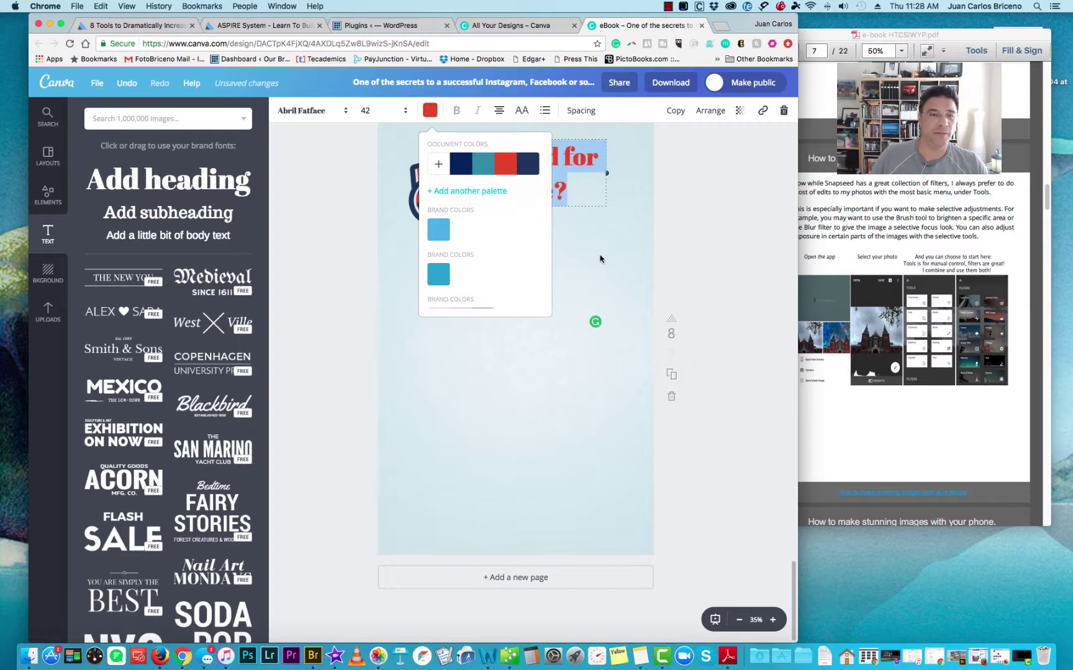
click(571, 225)
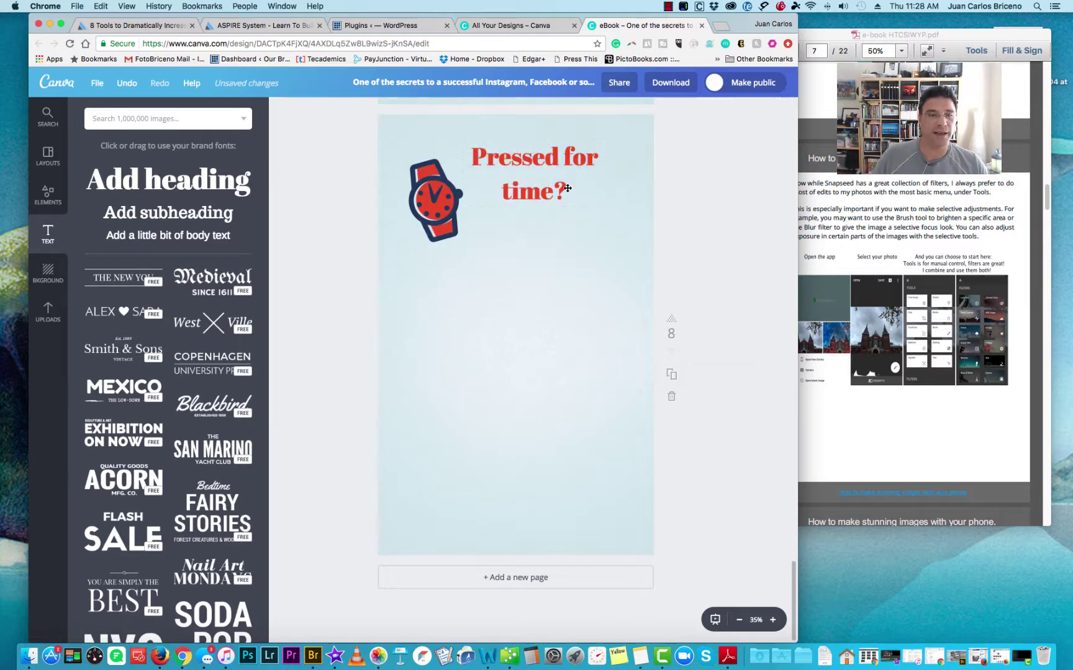
Move the "Pressed for time?" heading slightly right and down so it sits level with the watch icon, and deselect it
double_click(542, 200)
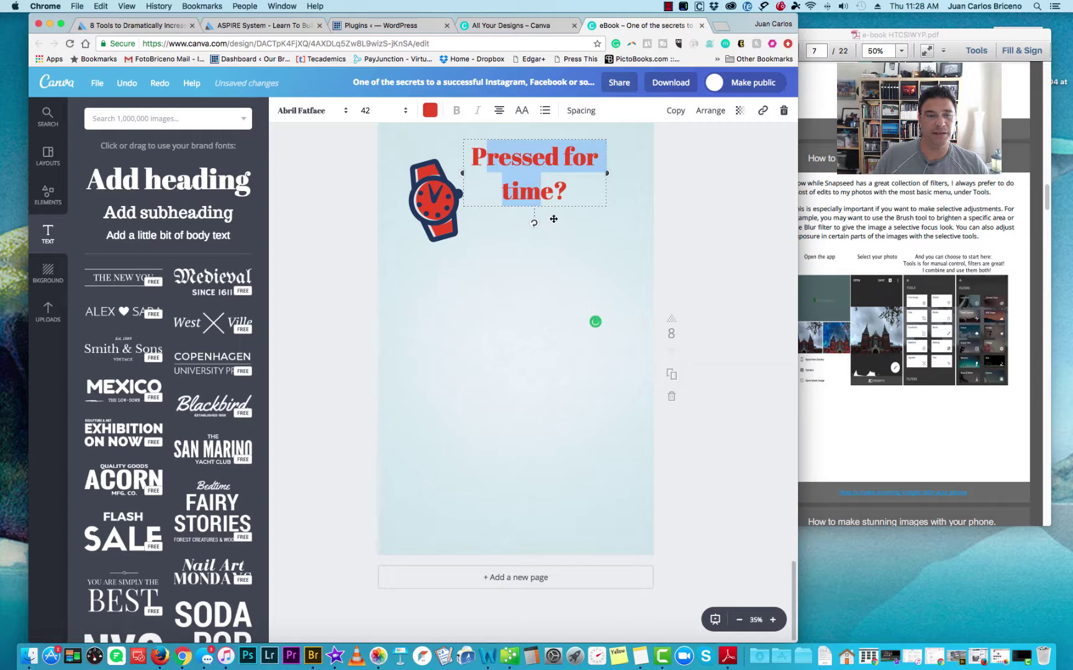
click(559, 222)
click(561, 207)
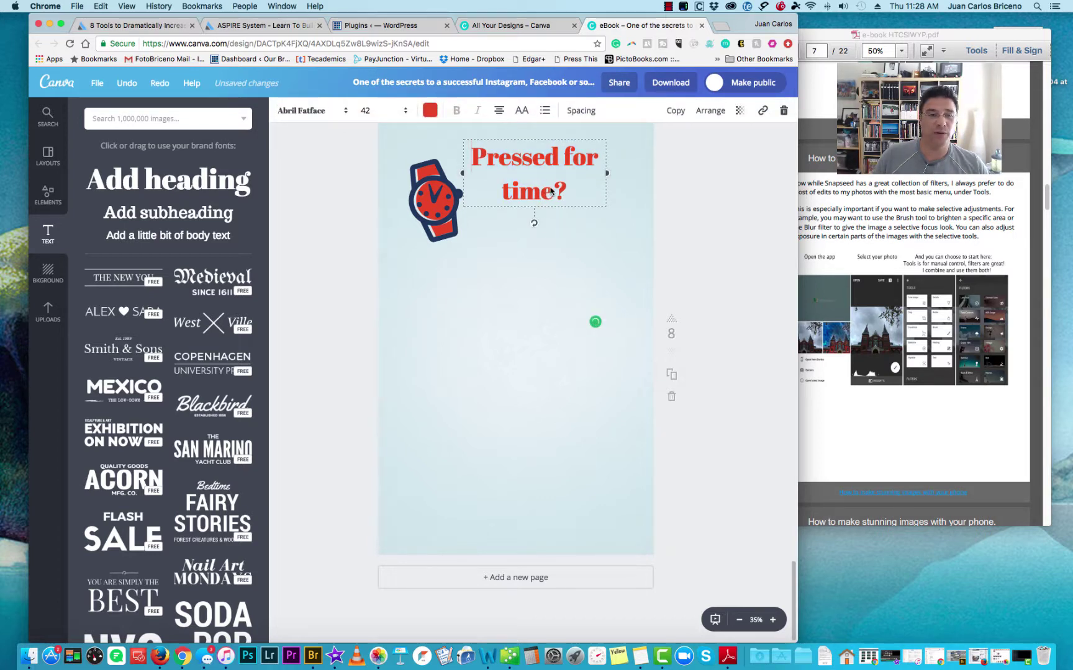
click(550, 187)
drag(553, 223, 584, 245)
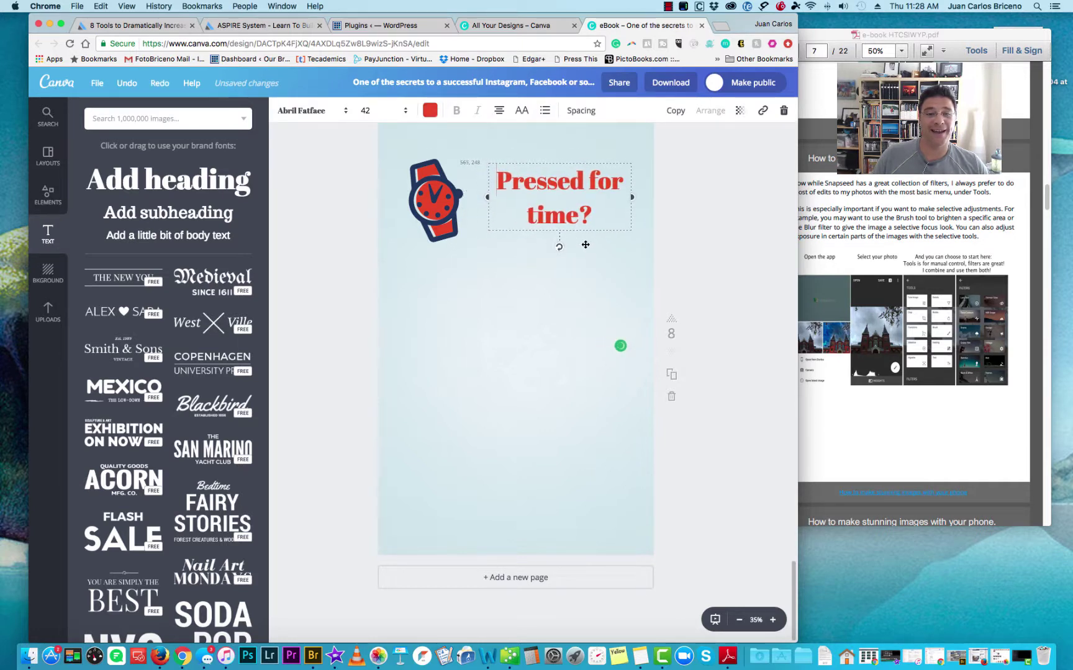
click(735, 271)
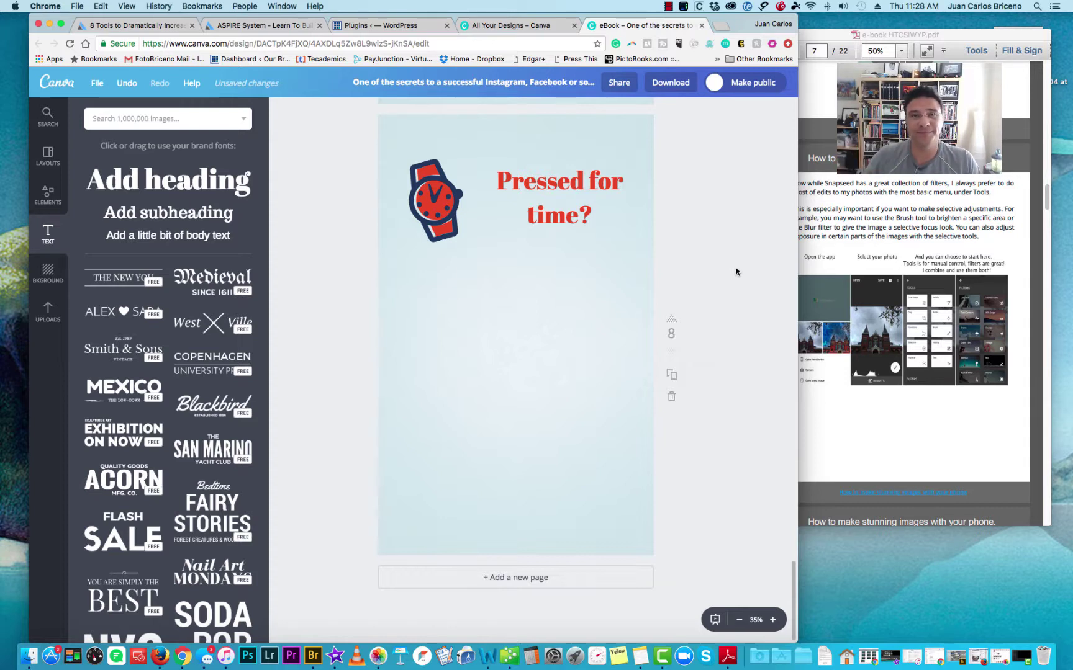
click(667, 7)
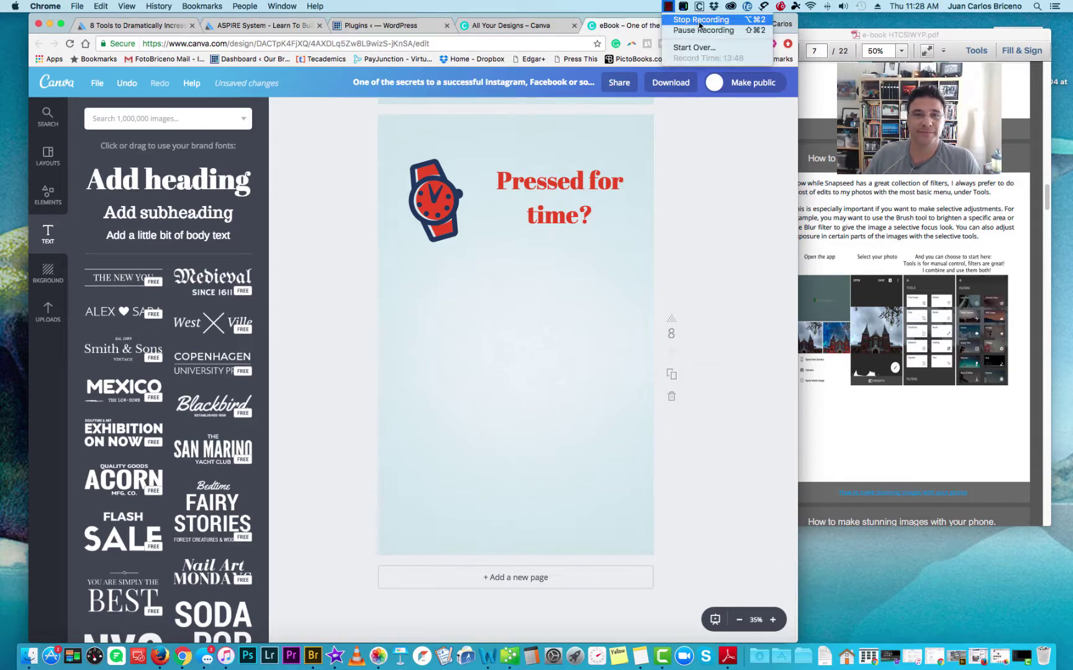